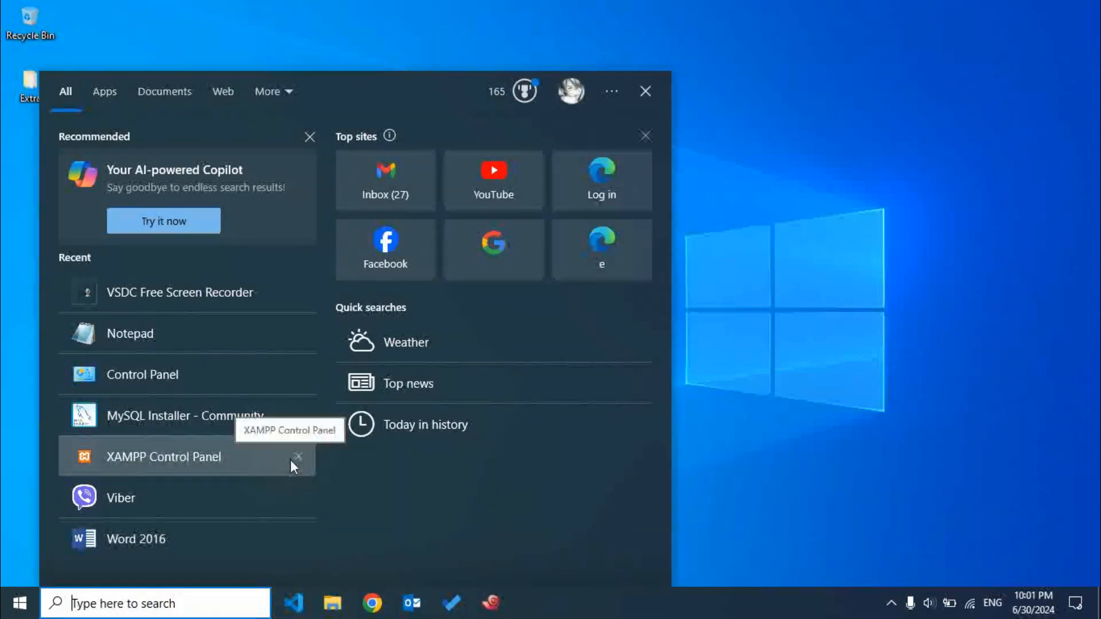
Open Notepad, write "MySQL" in the blank document and enlarge the text to 260%.
{"action": "type", "text": "notepad"}
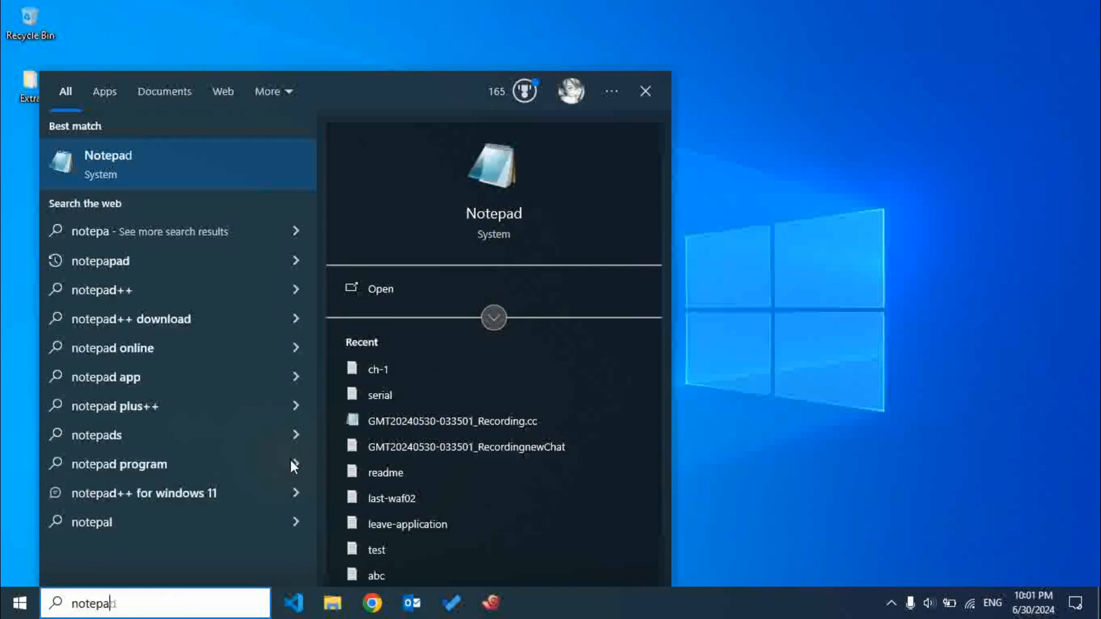
{"action": "key", "text": "Return"}
{"action": "type", "text": "MS"}
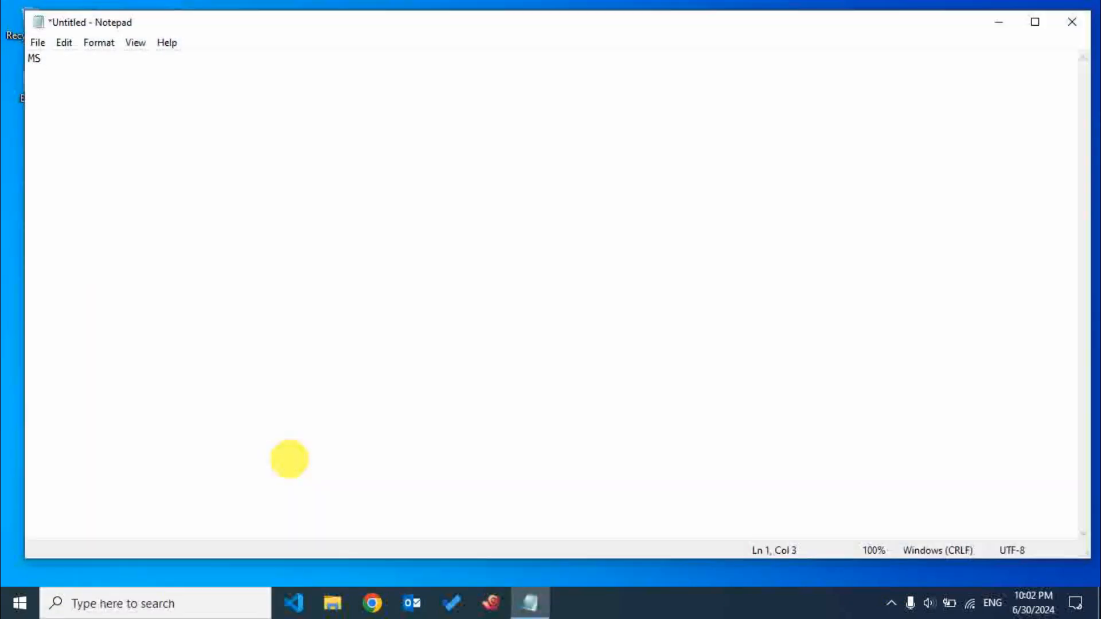
{"action": "type", "text": "SQL"}
{"action": "scroll", "coordinate": [290, 459], "scroll_direction": "up", "scroll_amount": 16}
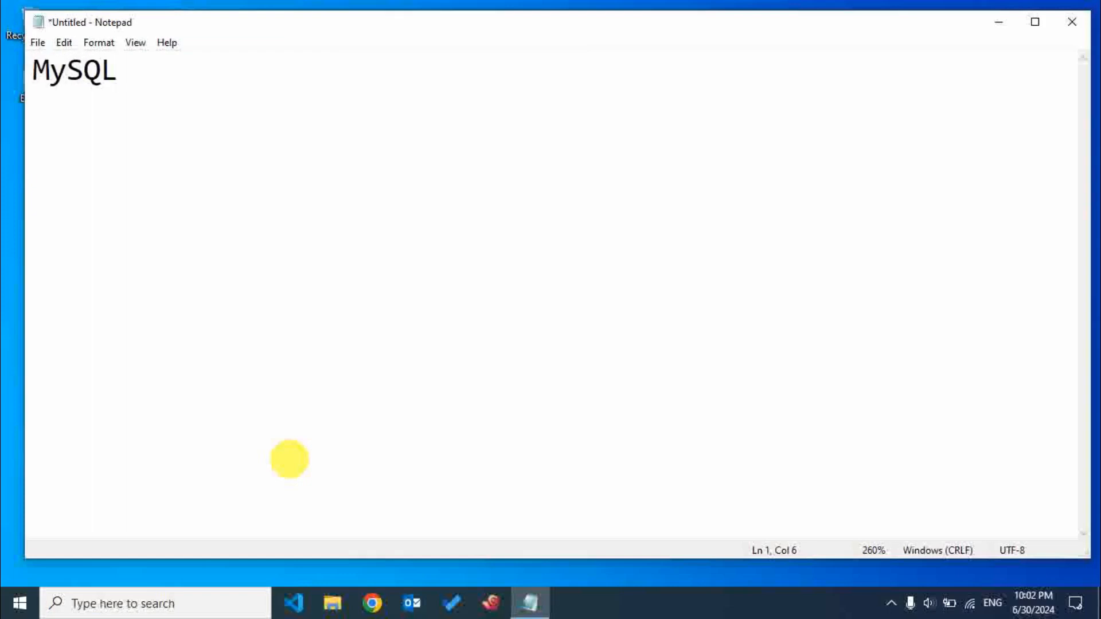
Continue the line after "MySQL" with "or PostgreSQL or MSSQL or Oracle".
{"action": "type", "text": "or Post"}
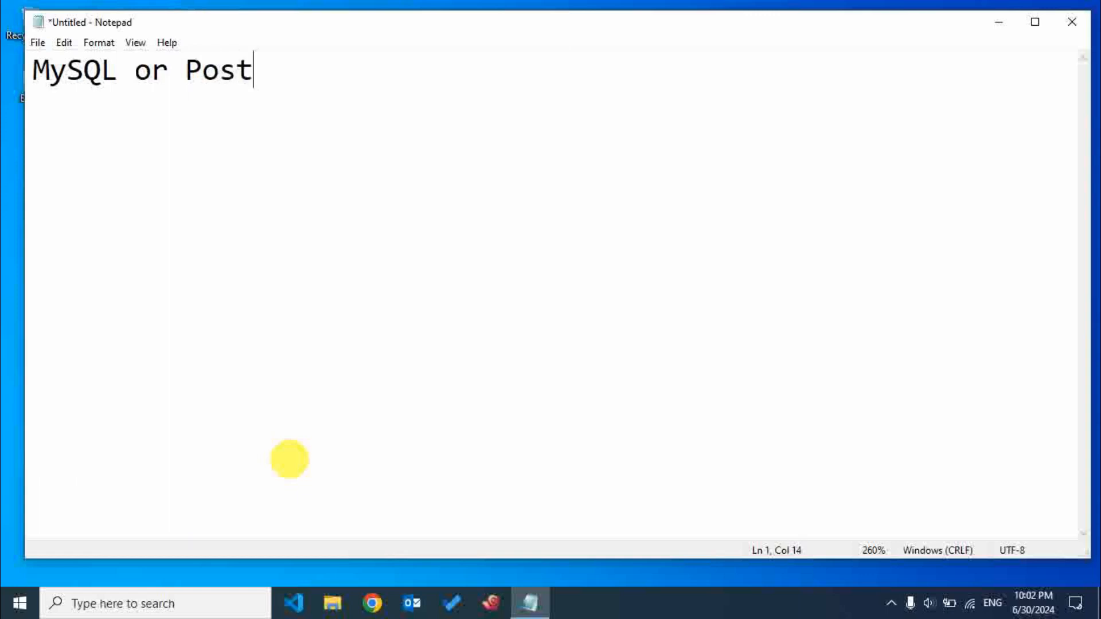
{"action": "type", "text": "greSQL"}
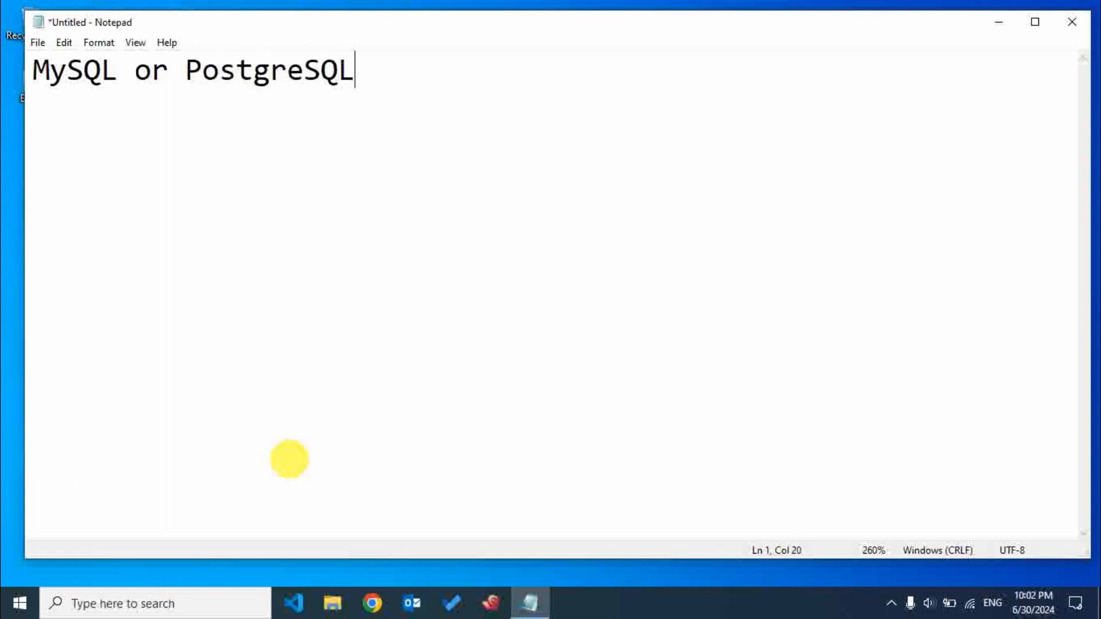
{"action": "type", "text": " or M"}
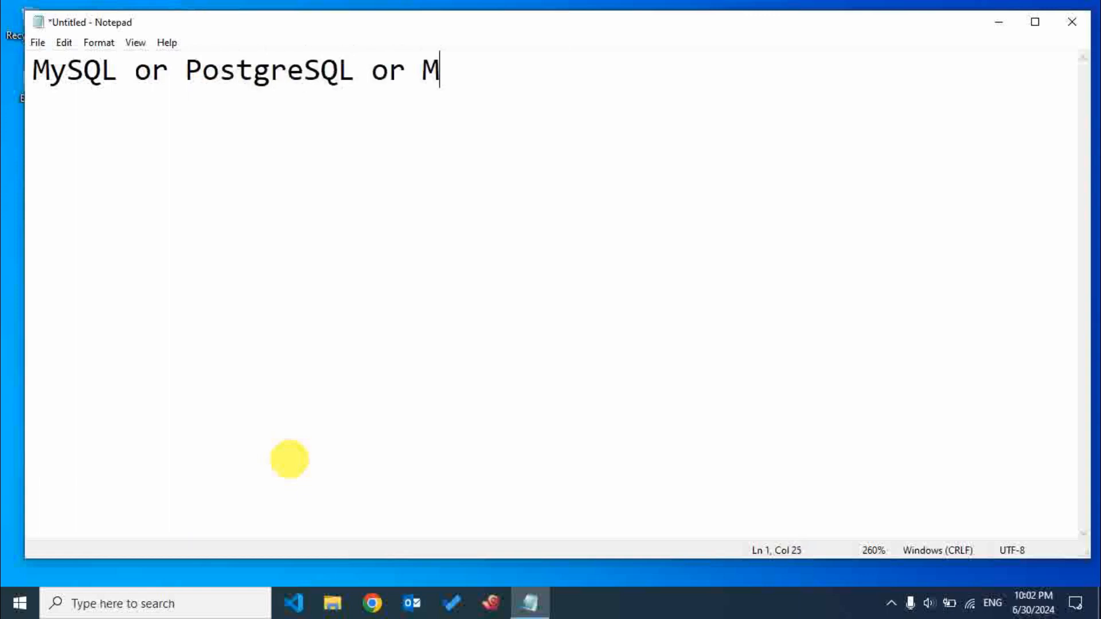
{"action": "type", "text": "SSQL or ORa"}
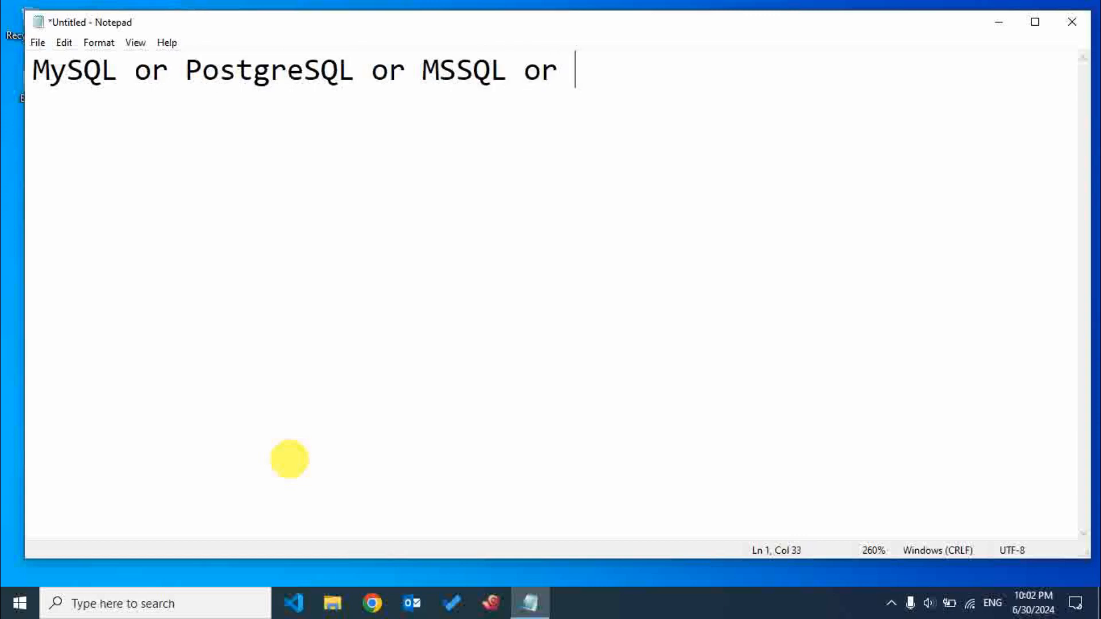
{"action": "key", "text": "BackSpace"}
{"action": "key", "text": "BackSpace"}
{"action": "type", "text": "racle"}
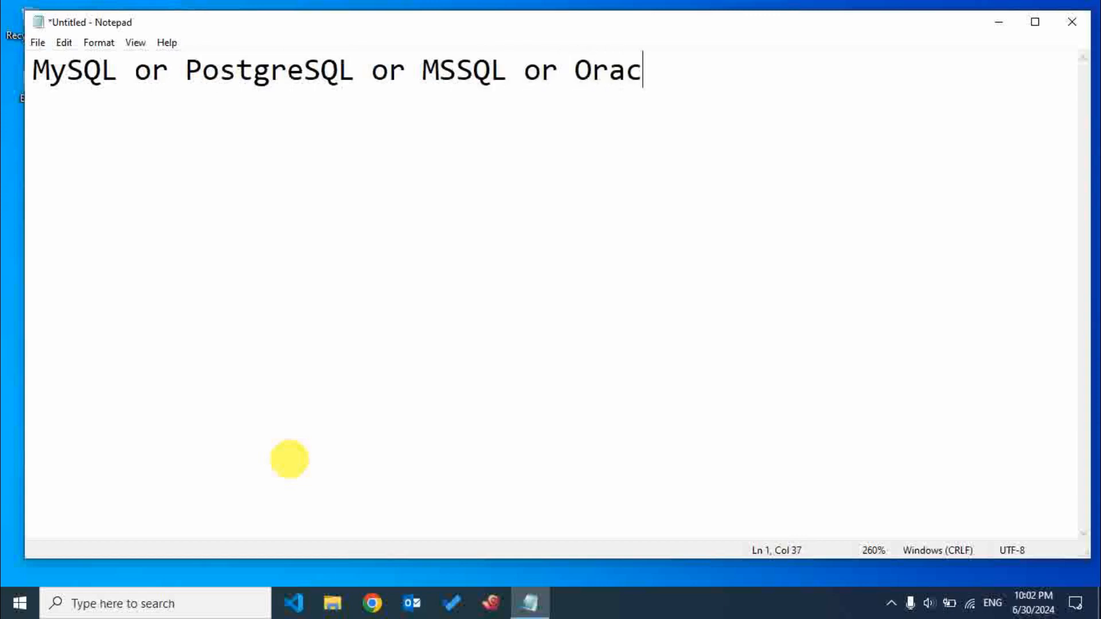
Delete the alternative database names so that only "MySQL" remains on the line.
{"action": "key", "text": "BackSpace"}
{"action": "key", "text": "BackSpace"}
{"action": "key", "text": "BackSpace"}
{"action": "key", "text": "BackSpace"}
{"action": "key", "text": "BackSpace"}
{"action": "key", "text": "BackSpace"}
{"action": "key", "text": "BackSpace"}
{"action": "key", "text": "BackSpace"}
{"action": "key", "text": "BackSpace"}
{"action": "key", "text": "BackSpace"}
{"action": "key", "text": "BackSpace"}
{"action": "key", "text": "BackSpace"}
{"action": "key", "text": "BackSpace"}
{"action": "key", "text": "BackSpace"}
{"action": "key", "text": "BackSpace"}
{"action": "key", "text": "BackSpace"}
{"action": "key", "text": "BackSpace"}
{"action": "key", "text": "BackSpace"}
{"action": "key", "text": "BackSpace"}
{"action": "key", "text": "BackSpace"}
{"action": "key", "text": "BackSpace"}
{"action": "key", "text": "BackSpace"}
{"action": "key", "text": "BackSpace"}
{"action": "key", "text": "BackSpace"}
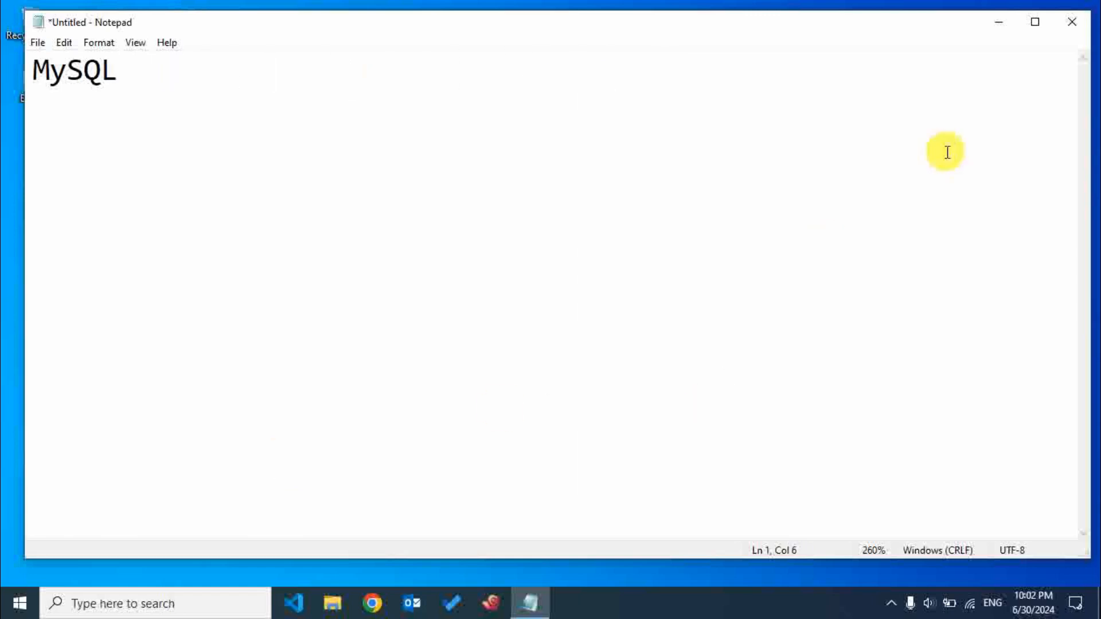
Minimize Notepad, switch to a maximized Chrome window and search Google for "mysql download".
{"action": "left_click", "coordinate": [999, 24]}
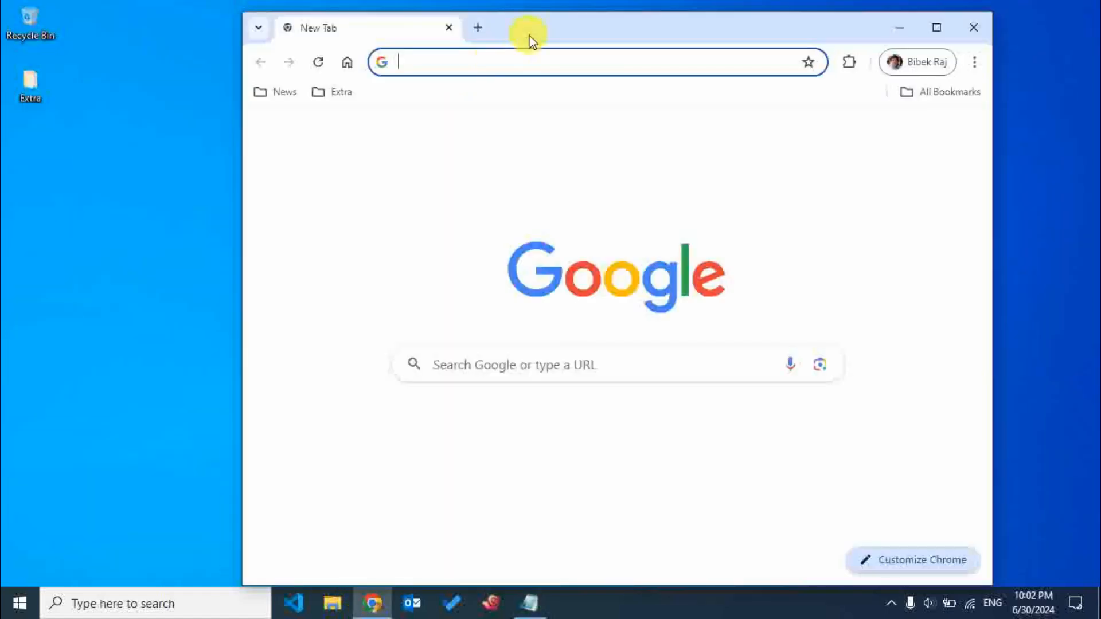
{"action": "double_click", "coordinate": [529, 36]}
{"action": "type", "text": "do"}
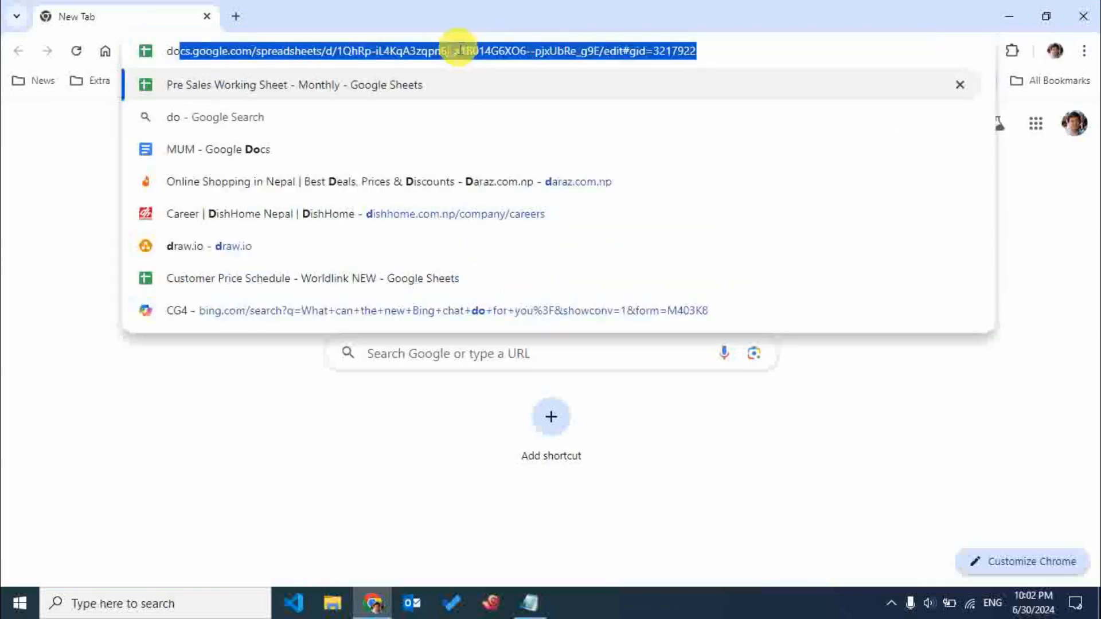
{"action": "key", "text": "BackSpace"}
{"action": "key", "text": "BackSpace"}
{"action": "type", "text": "my"}
{"action": "key", "text": "Return"}
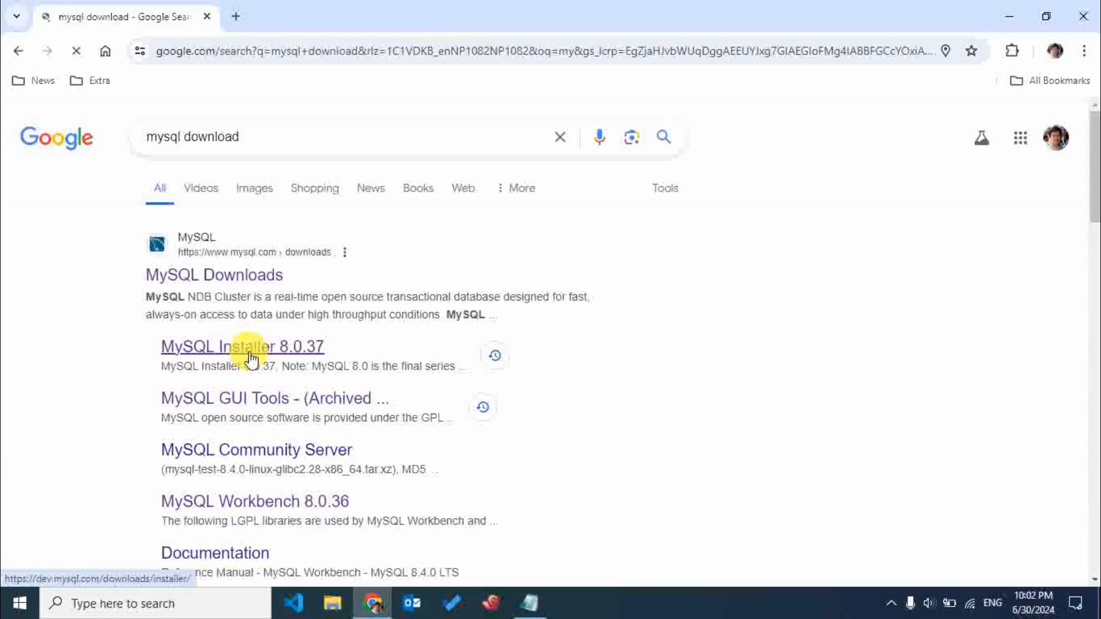
Open the MySQL Installer 8.0.37 download page, keeping version 8.0.37 and Microsoft Windows as the operating system.
{"action": "left_click", "coordinate": [251, 359]}
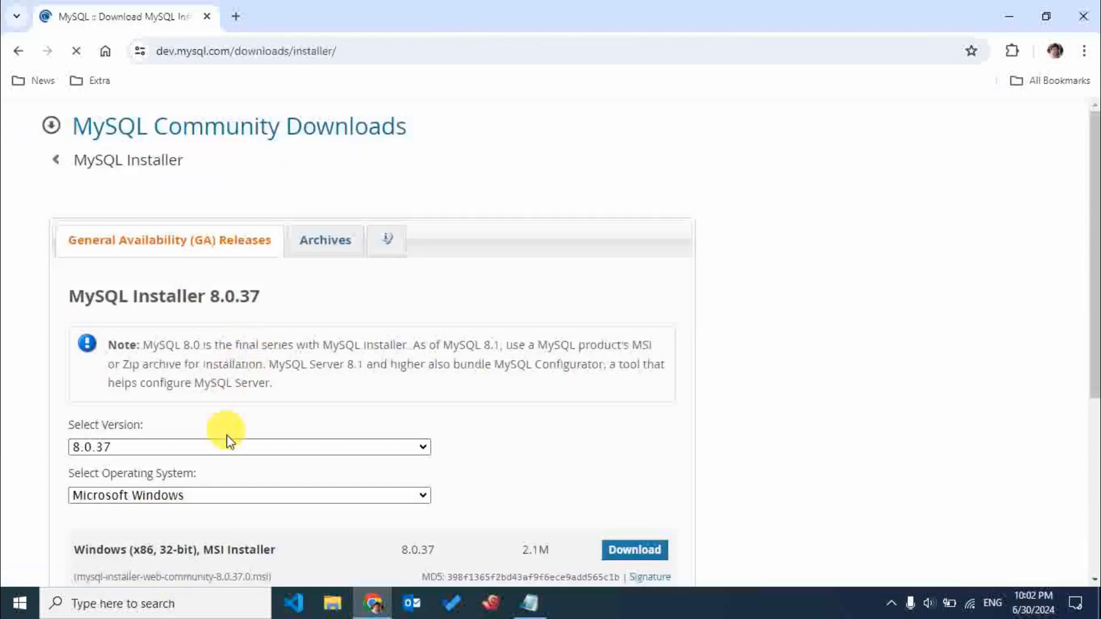
{"action": "left_click", "coordinate": [235, 451]}
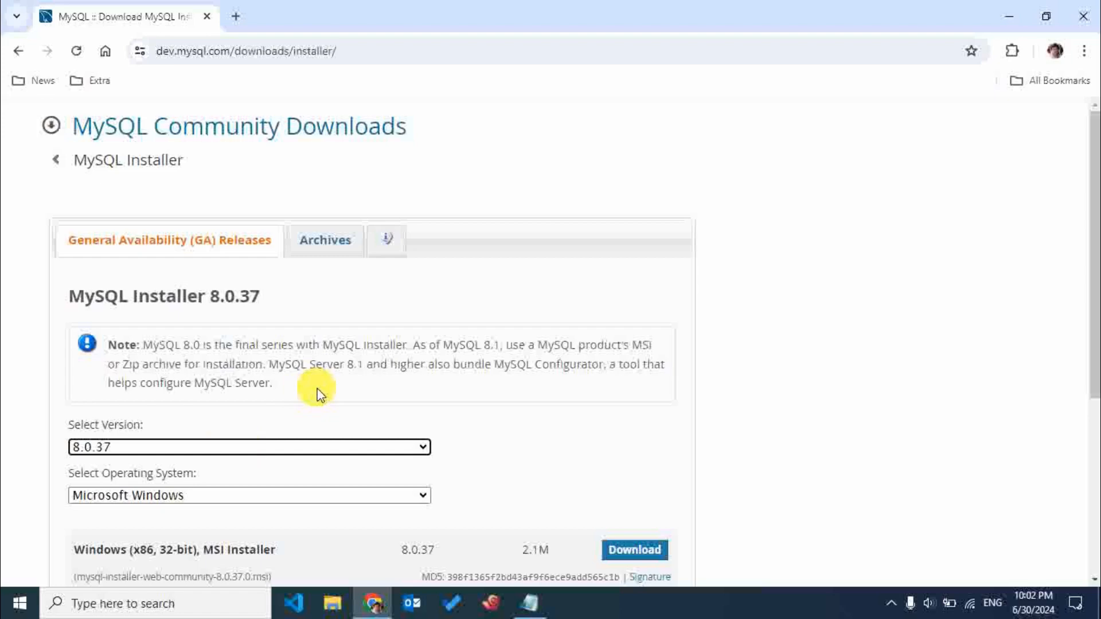
{"action": "scroll", "coordinate": [318, 393], "scroll_direction": "down", "scroll_amount": 3}
{"action": "left_click", "coordinate": [298, 322]}
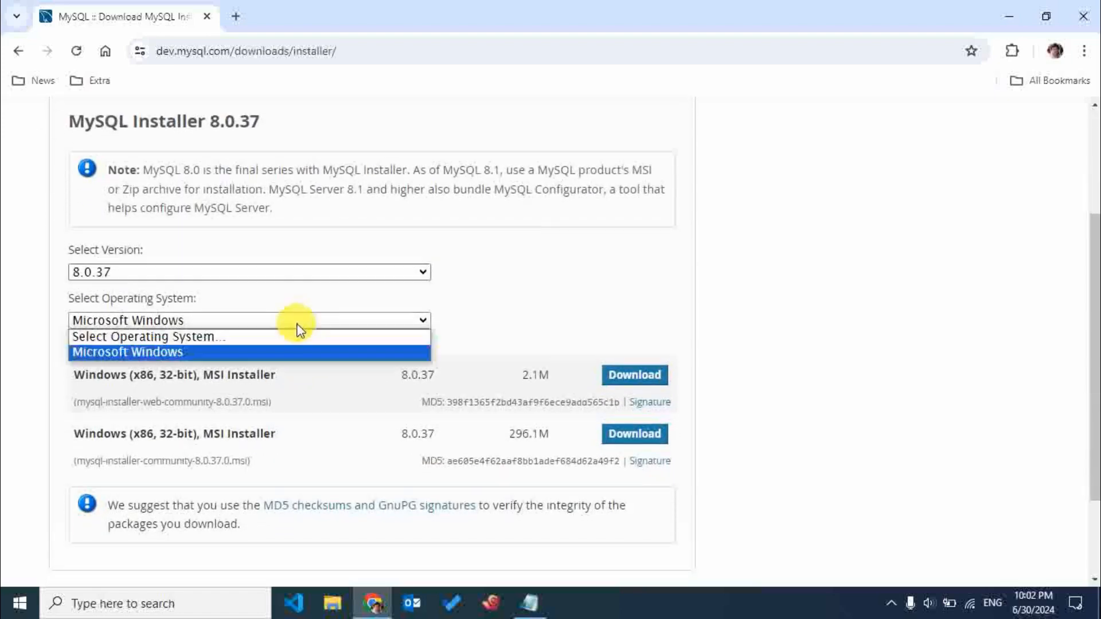
{"action": "left_click", "coordinate": [298, 325]}
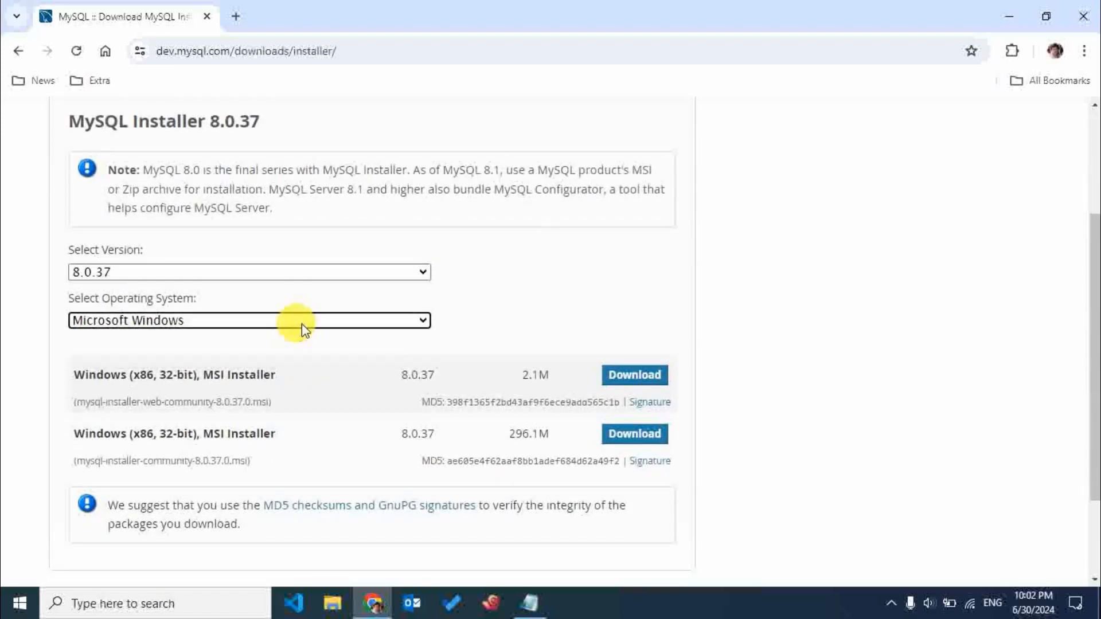
Download the 296.1M Windows MSI installer, mysql-installer-community-8.0.37.0.msi, without logging in or signing up.
{"action": "left_click", "coordinate": [643, 439]}
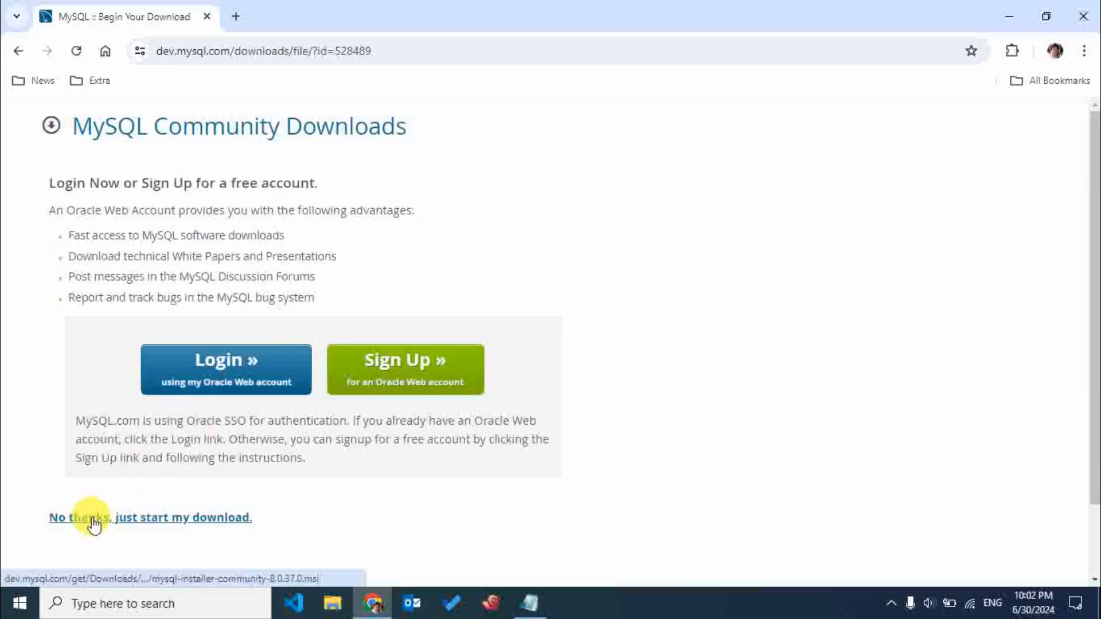
{"action": "left_click", "coordinate": [140, 518]}
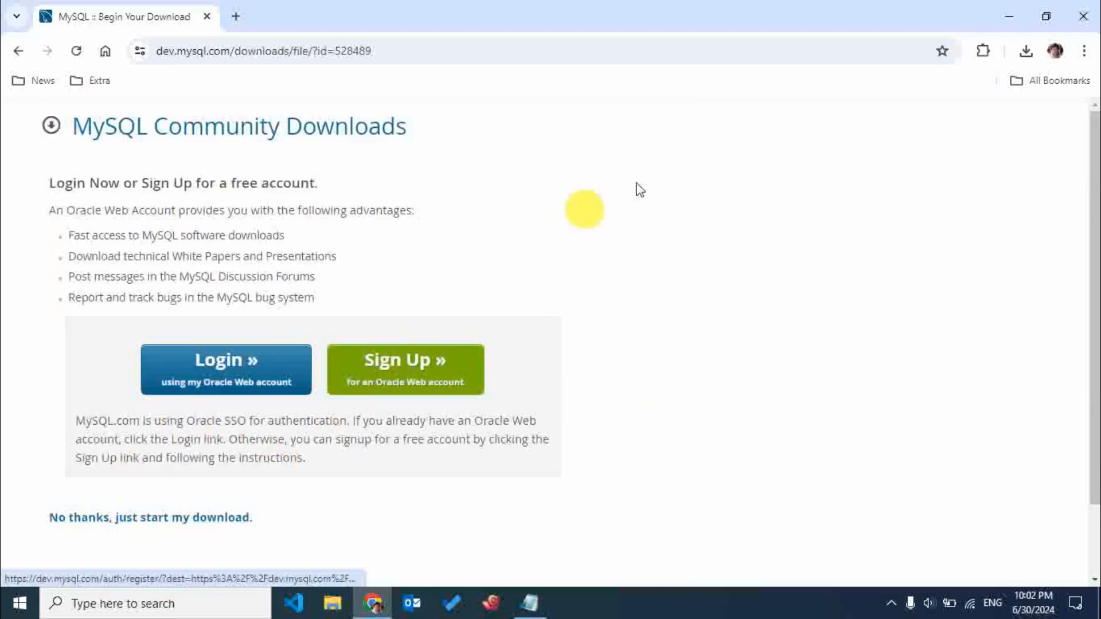
{"action": "left_click", "coordinate": [391, 383]}
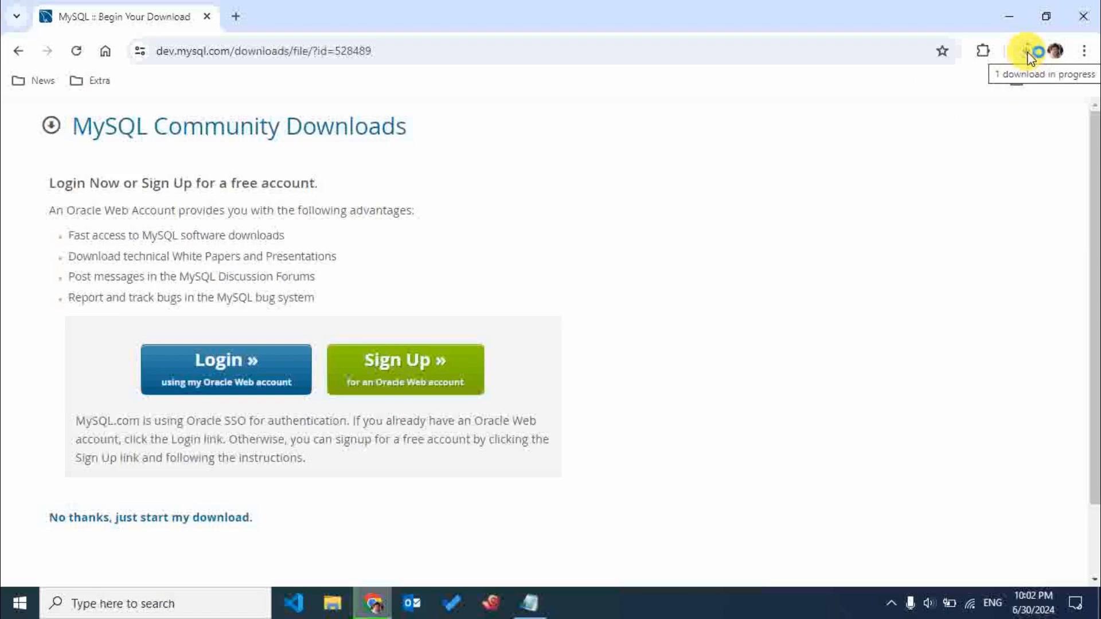
Restore the browser to a smaller window that uncovers the desktop icons, and refresh the desktop twice.
{"action": "double_click", "coordinate": [534, 17]}
{"action": "left_click_drag", "start_coordinate": [535, 33], "coordinate": [582, 32]}
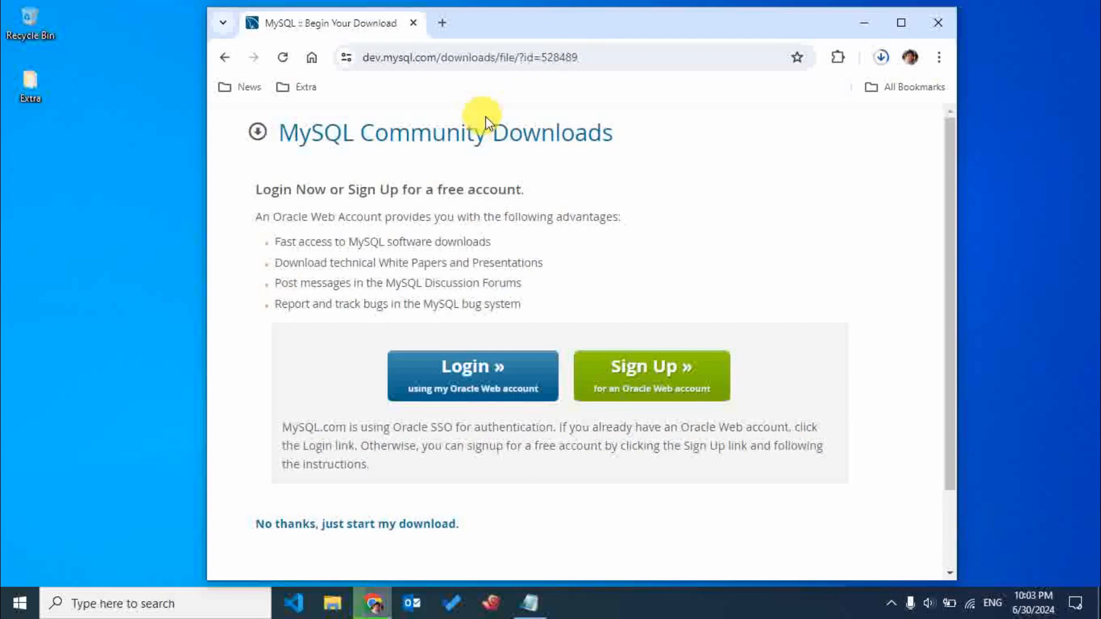
{"action": "right_click", "coordinate": [137, 204]}
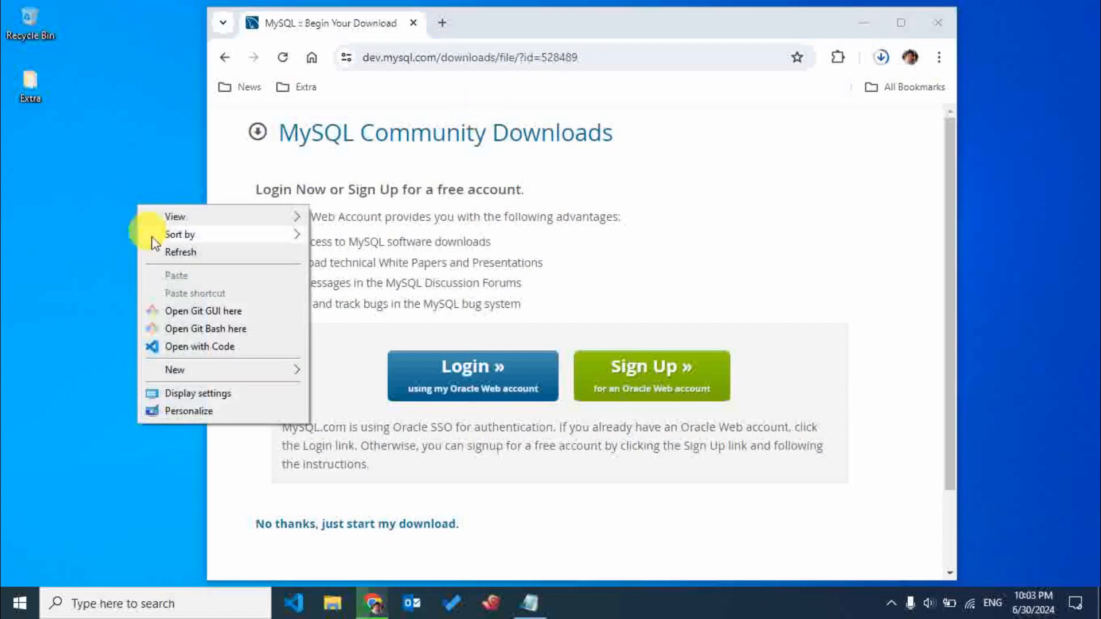
{"action": "left_click", "coordinate": [157, 252]}
{"action": "right_click", "coordinate": [128, 233]}
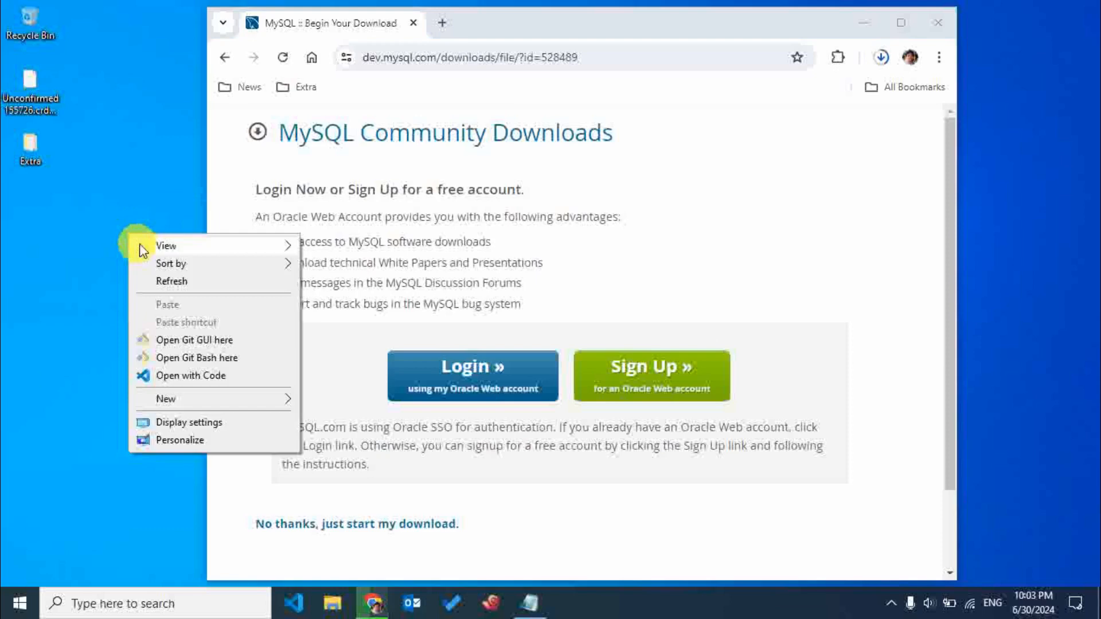
{"action": "left_click", "coordinate": [168, 280]}
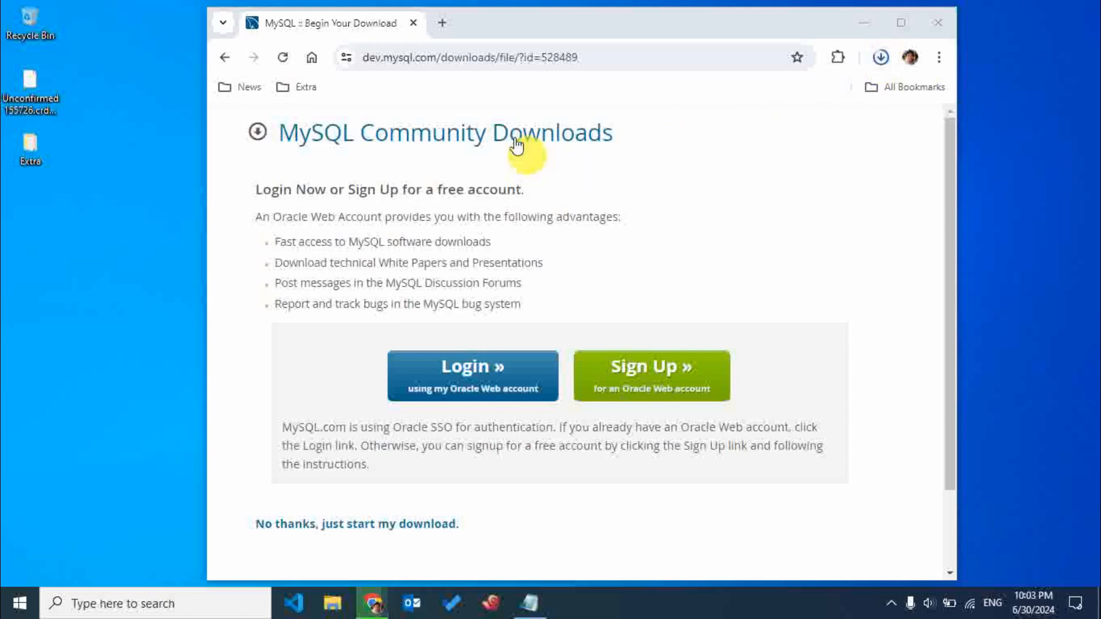
Widen the browser window and reposition it clear of the desktop icons.
{"action": "left_click_drag", "start_coordinate": [505, 22], "coordinate": [565, 19]}
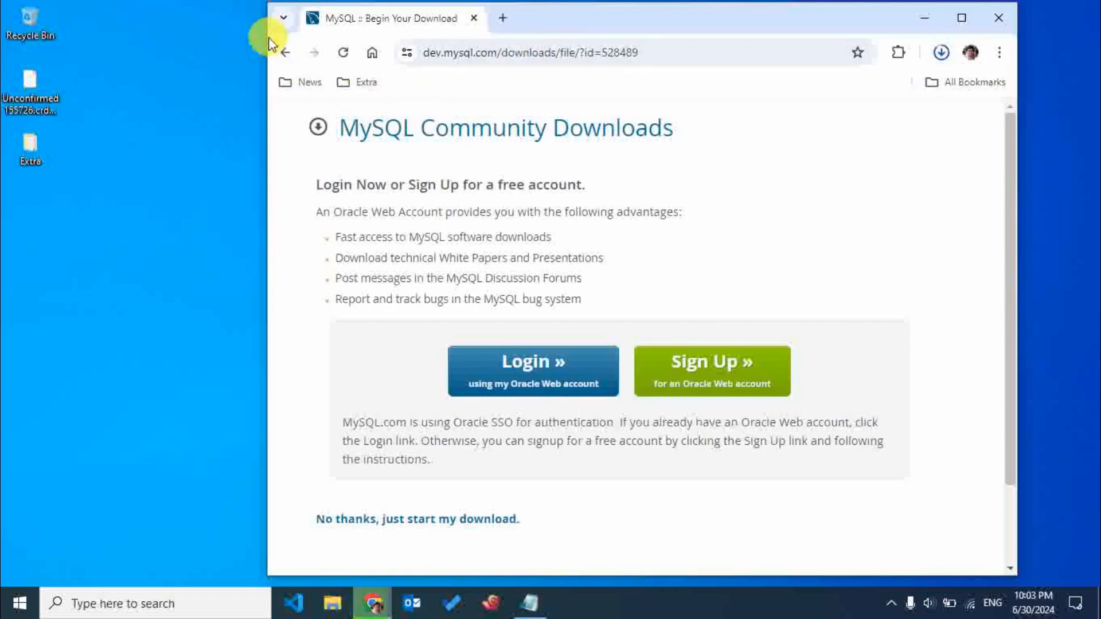
{"action": "left_click_drag", "start_coordinate": [265, 42], "coordinate": [161, 46]}
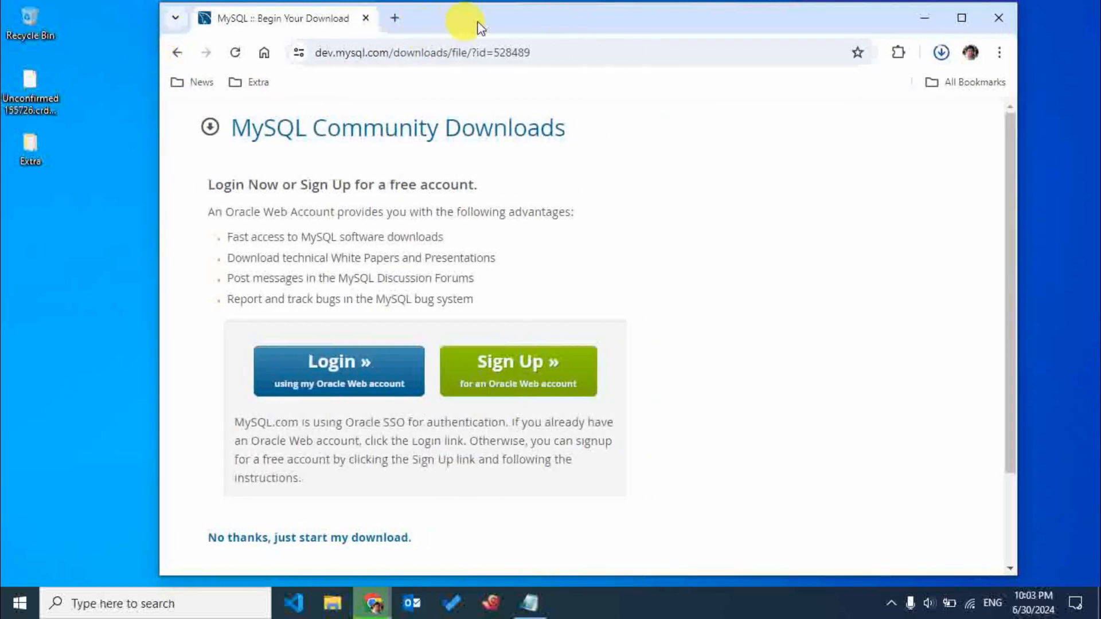
{"action": "left_click_drag", "start_coordinate": [477, 23], "coordinate": [536, 20]}
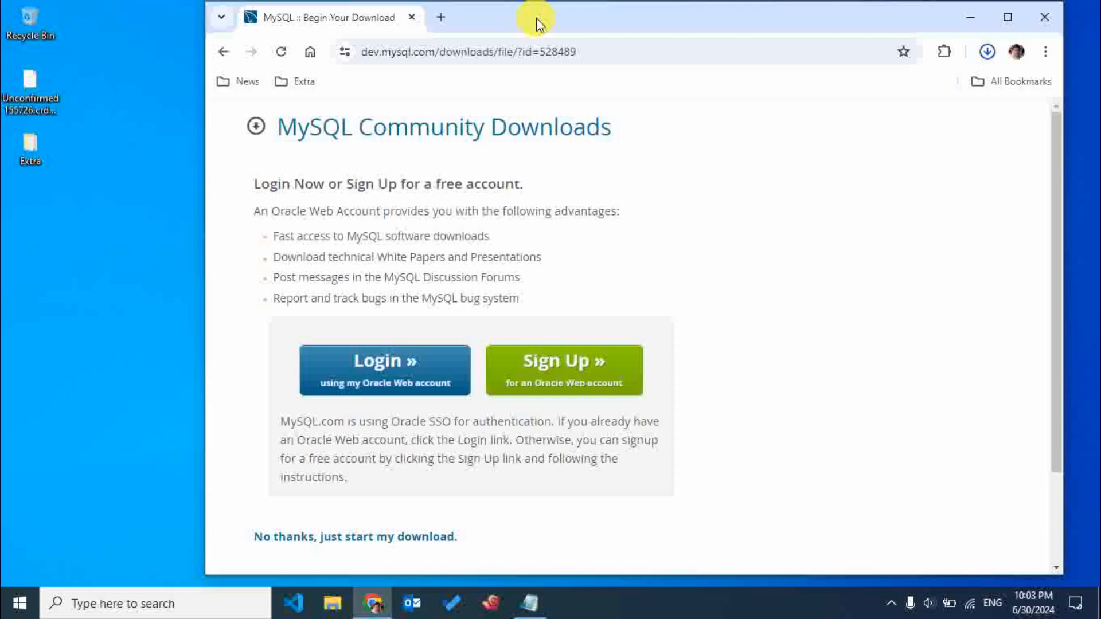
Refresh the desktop and start installing the downloaded mysql-installer-community-8.0.37.0.msi file.
{"action": "right_click", "coordinate": [160, 147]}
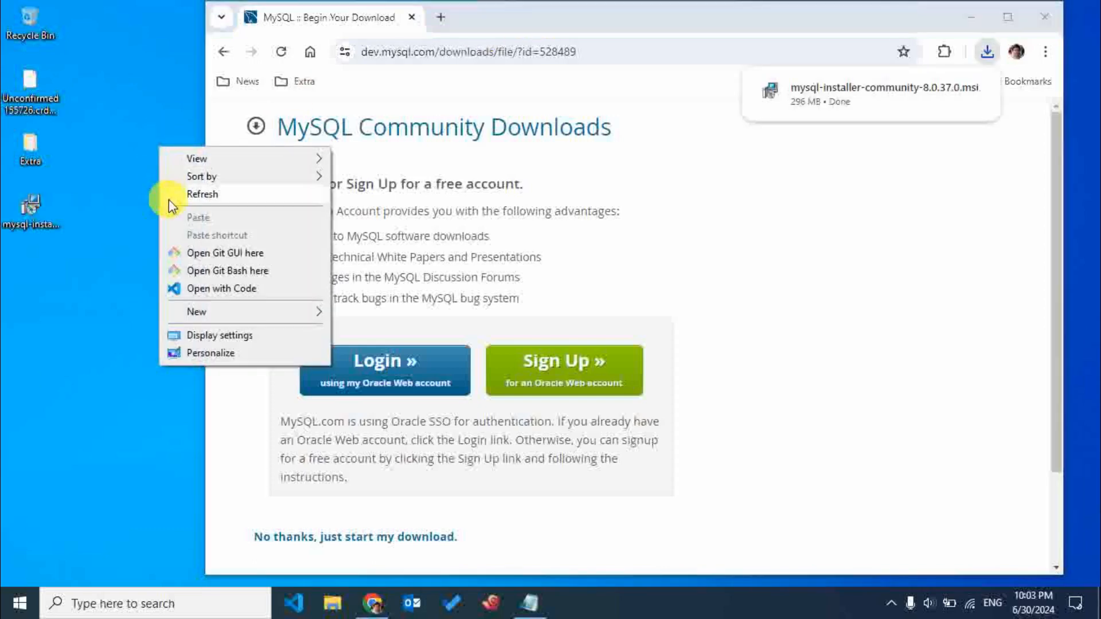
{"action": "left_click", "coordinate": [169, 199]}
{"action": "right_click", "coordinate": [32, 153]}
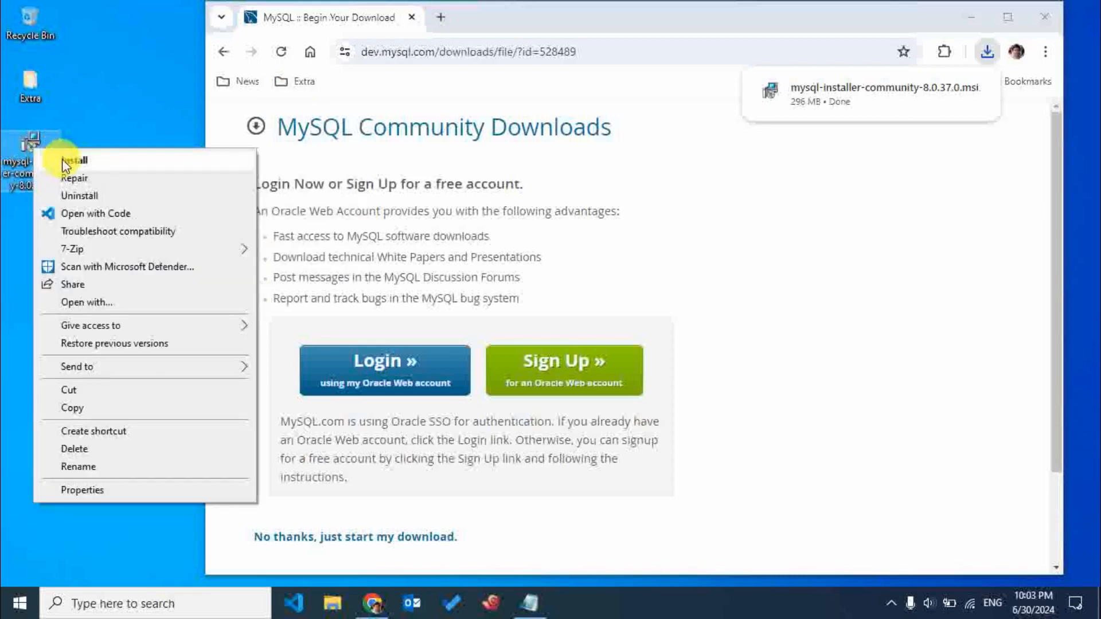
{"action": "left_click", "coordinate": [68, 154]}
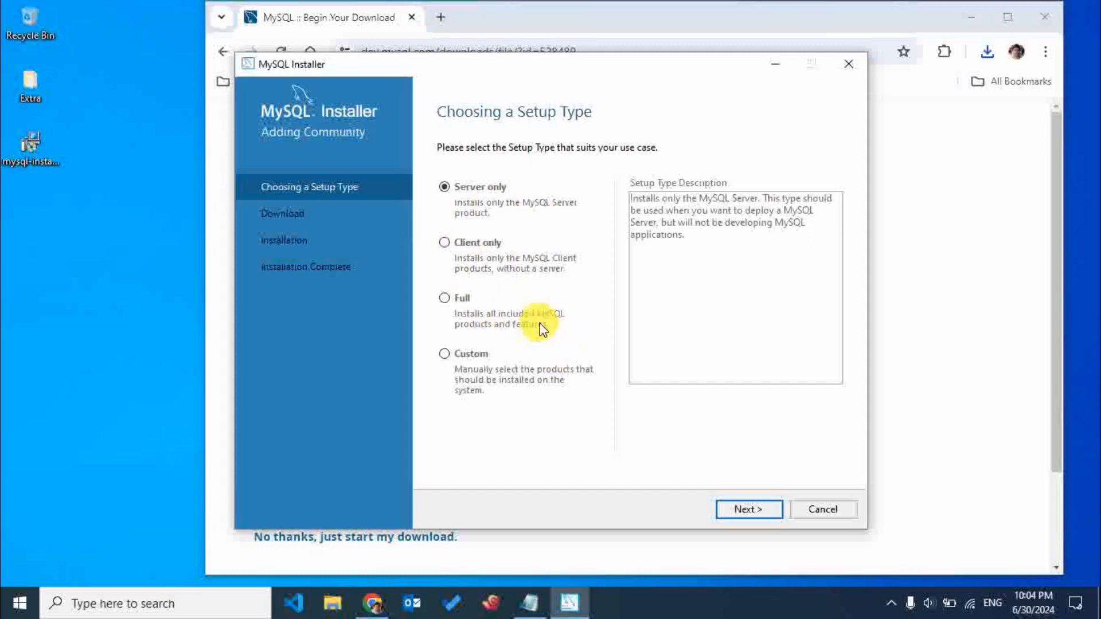
Review the Full and Custom setup types, choose Server only and continue to the next installer page.
{"action": "left_click", "coordinate": [468, 299]}
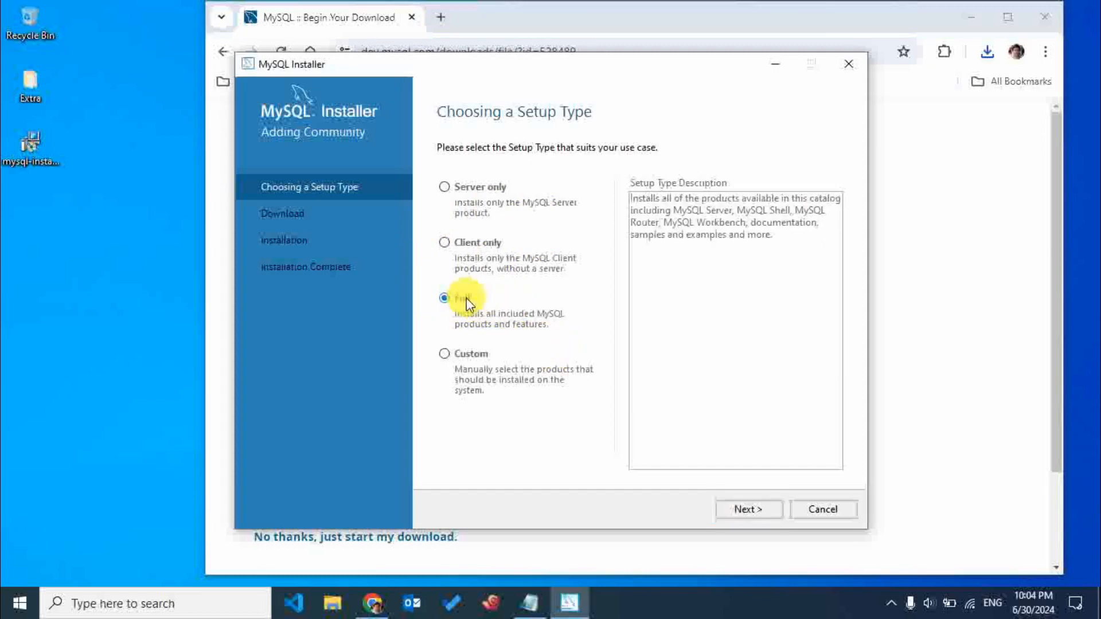
{"action": "left_click", "coordinate": [467, 362]}
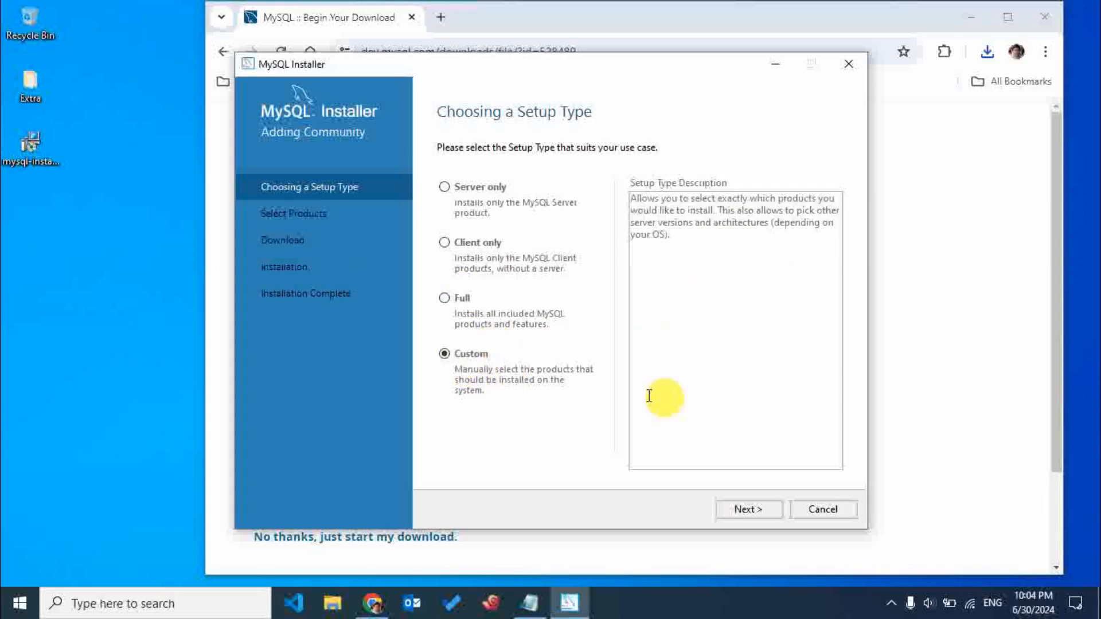
{"action": "left_click", "coordinate": [460, 192]}
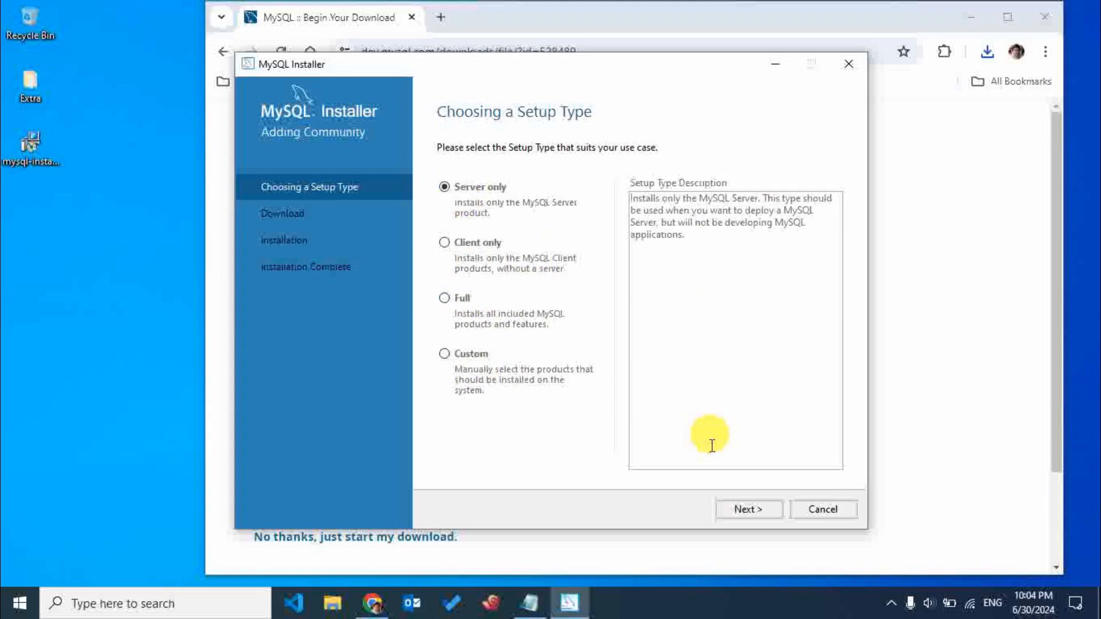
{"action": "left_click", "coordinate": [744, 511]}
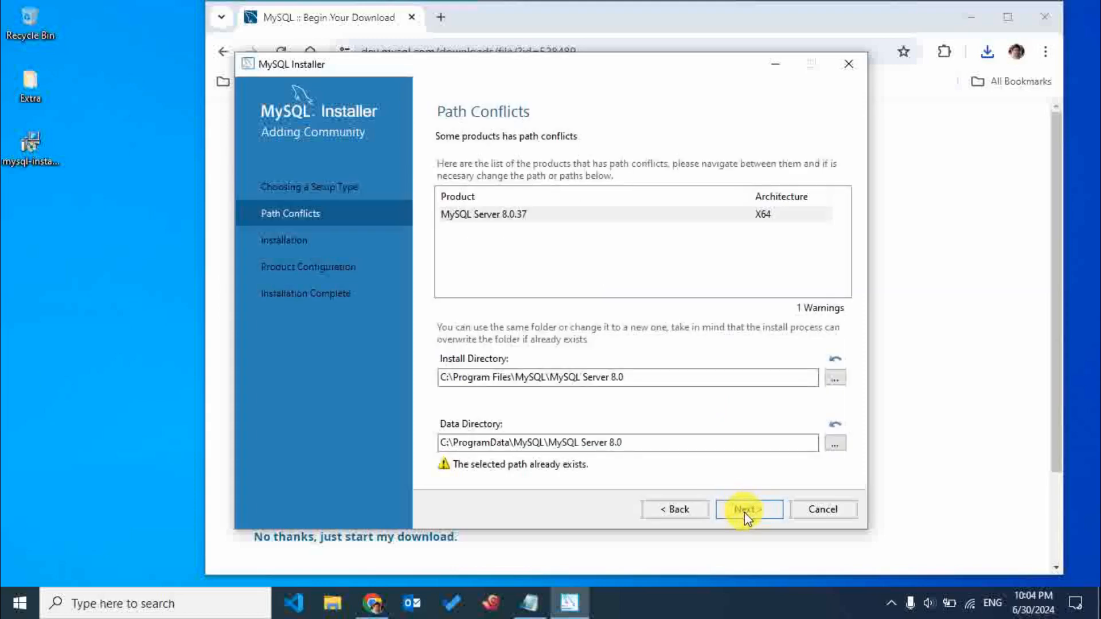
Inspect the conflicting data directory of MySQL Server 8.0.37 in the folder browser and leave the path as it is.
{"action": "left_click", "coordinate": [652, 216]}
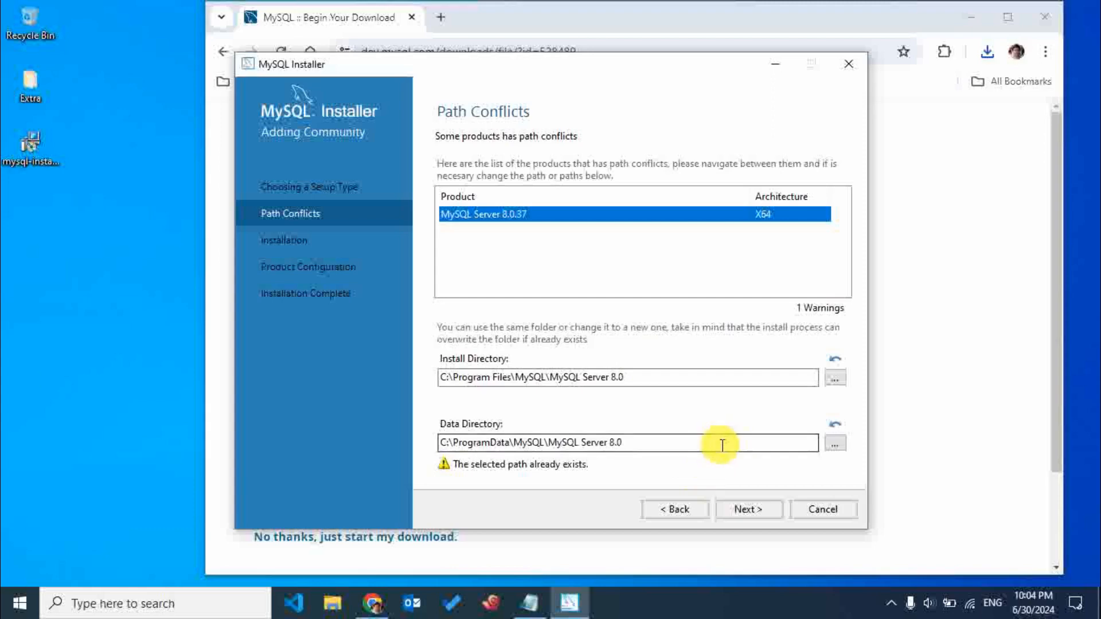
{"action": "left_click", "coordinate": [835, 442]}
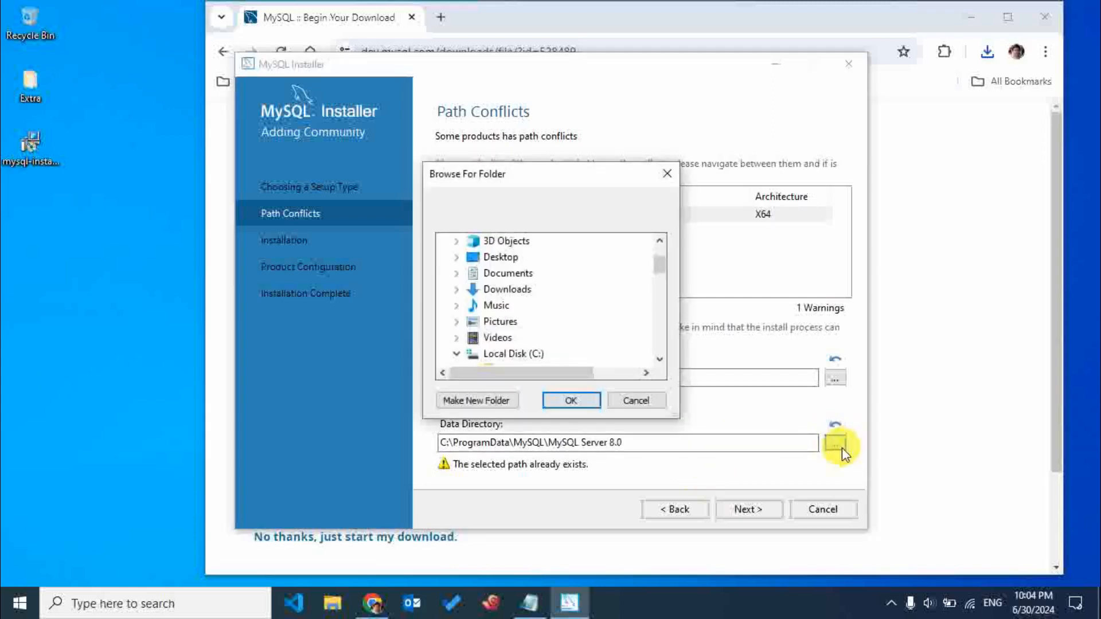
{"action": "scroll", "coordinate": [564, 329], "scroll_direction": "down", "scroll_amount": 10}
{"action": "scroll", "coordinate": [627, 352], "scroll_direction": "up", "scroll_amount": 10}
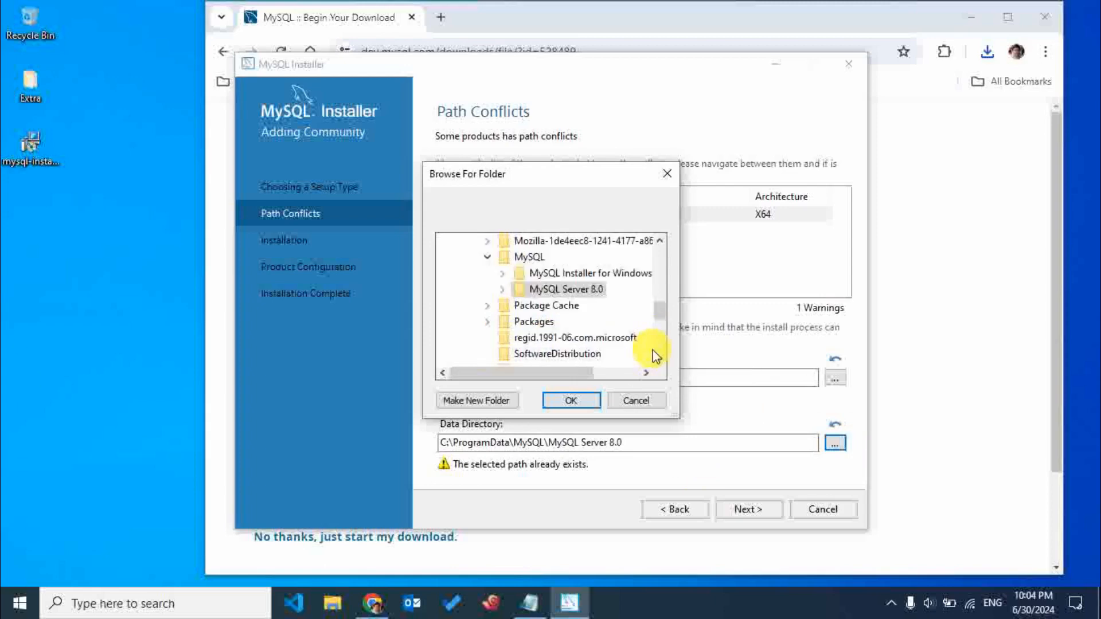
{"action": "left_click", "coordinate": [633, 402]}
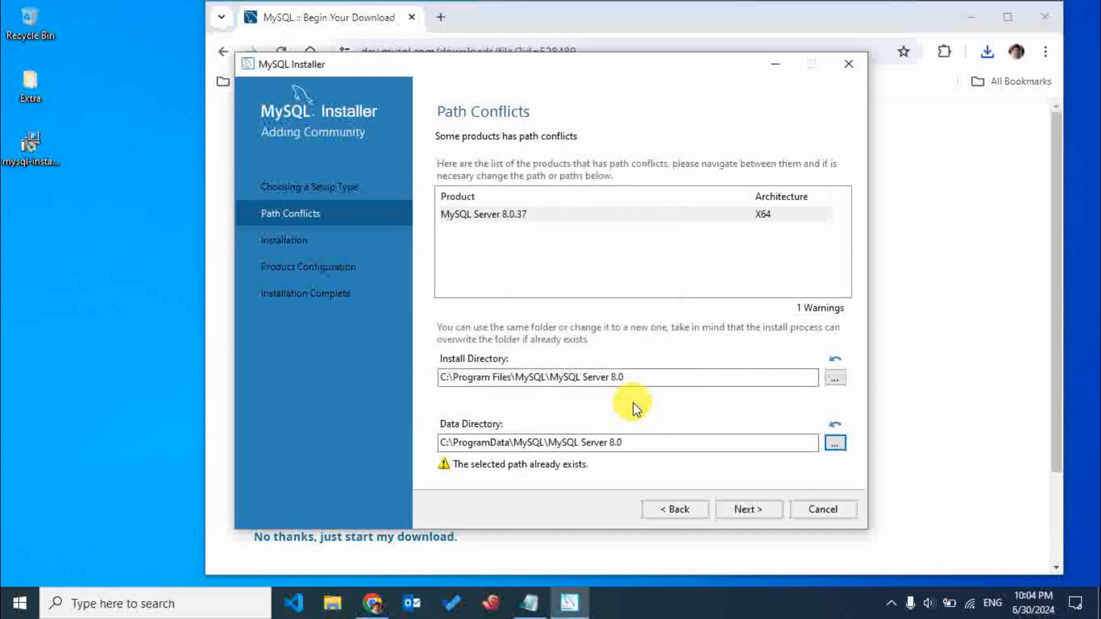
Switch to File Explorer, move its window beside the installer, and open Local Disk (C:).
{"action": "left_click", "coordinate": [335, 602]}
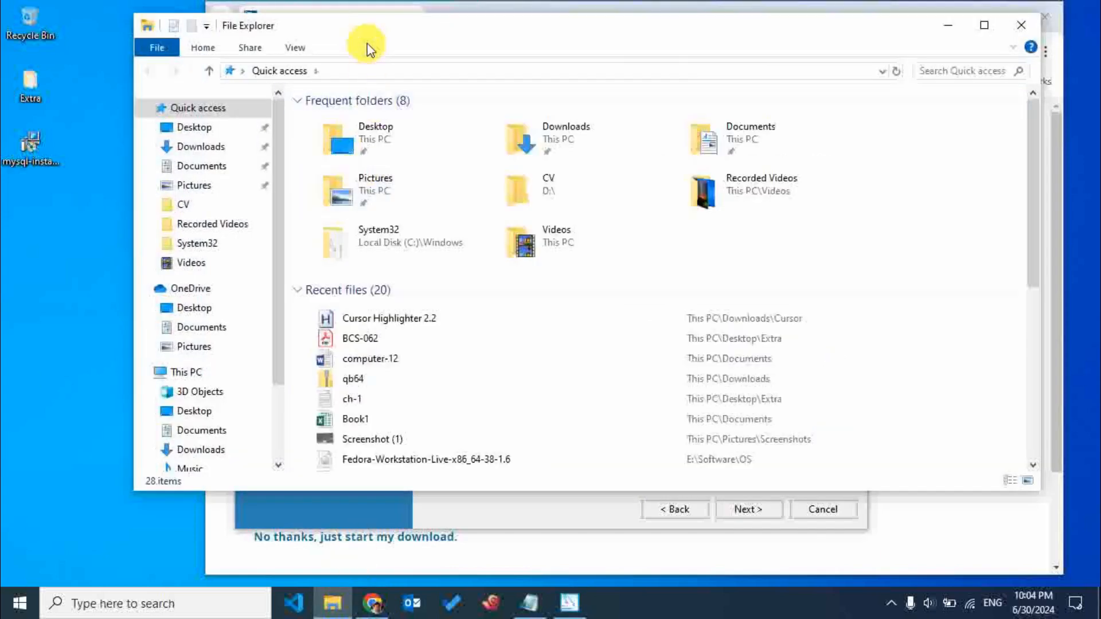
{"action": "left_click_drag", "start_coordinate": [366, 42], "coordinate": [854, 52]}
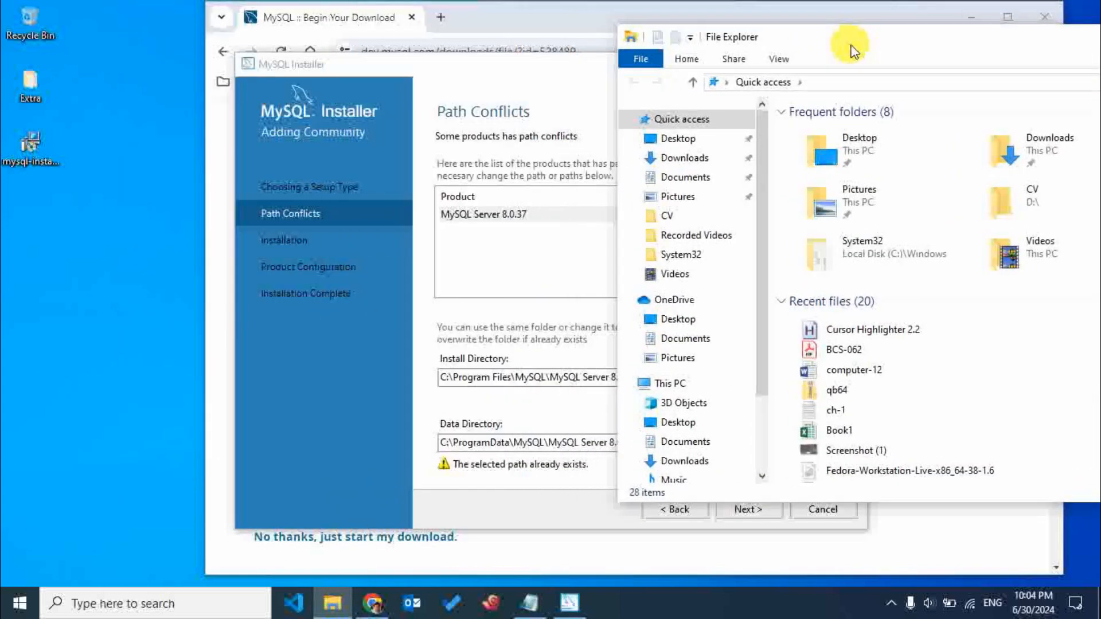
{"action": "left_click", "coordinate": [683, 383]}
{"action": "double_click", "coordinate": [855, 312]}
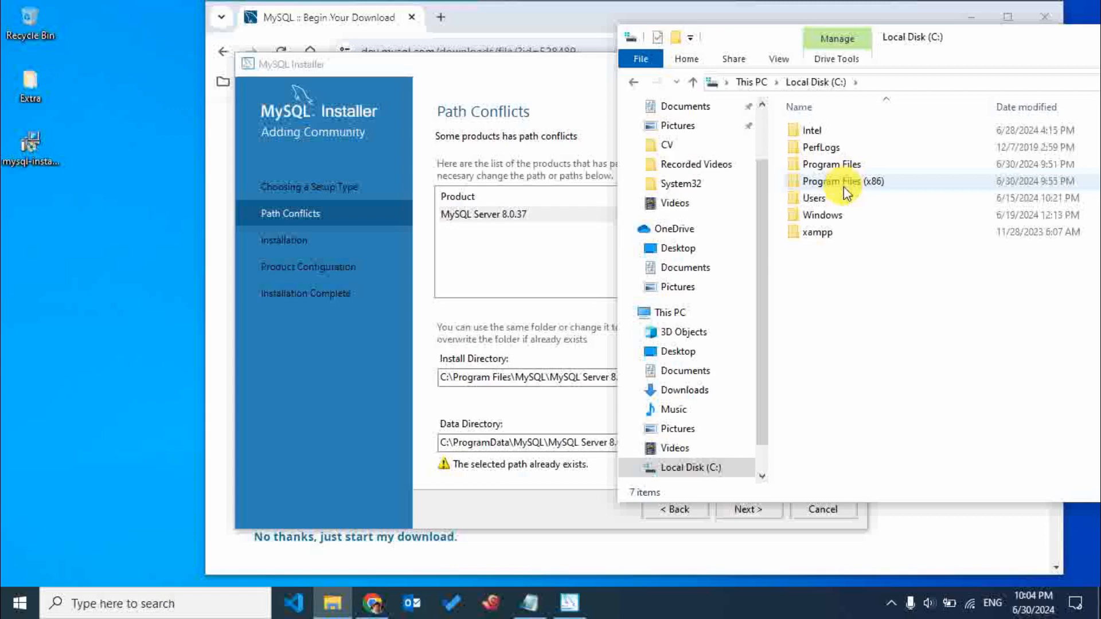
Look through the General, Security, Previous Versions, Hardware, Sharing and Quota properties of Local Disk (C:), and dismiss them.
{"action": "mouse_move", "coordinate": [844, 187]}
{"action": "right_click", "coordinate": [890, 299]}
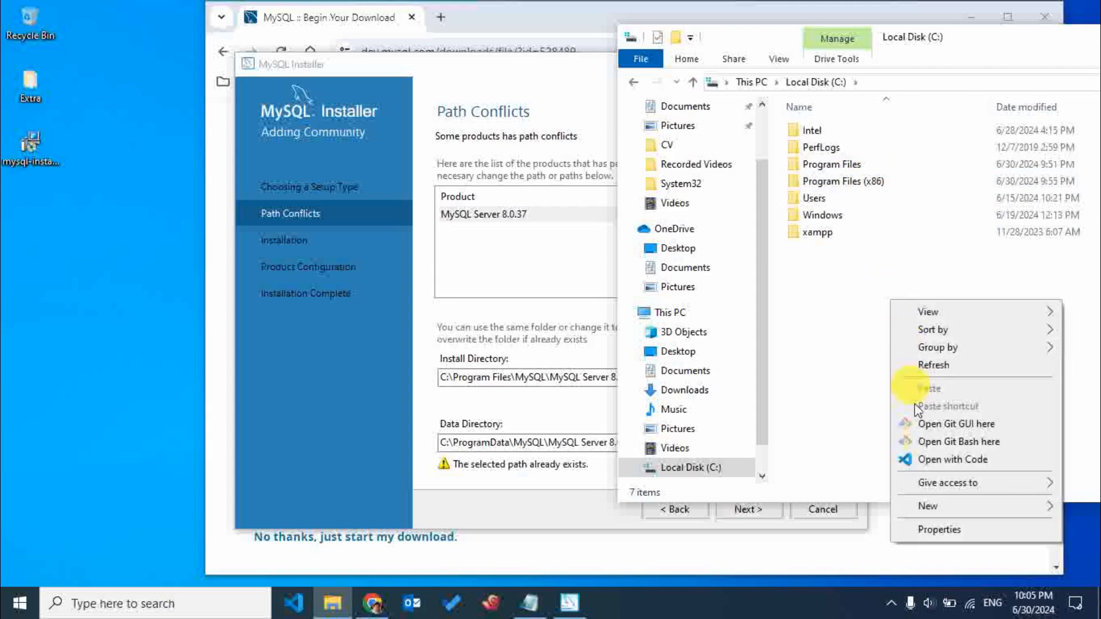
{"action": "left_click", "coordinate": [934, 529]}
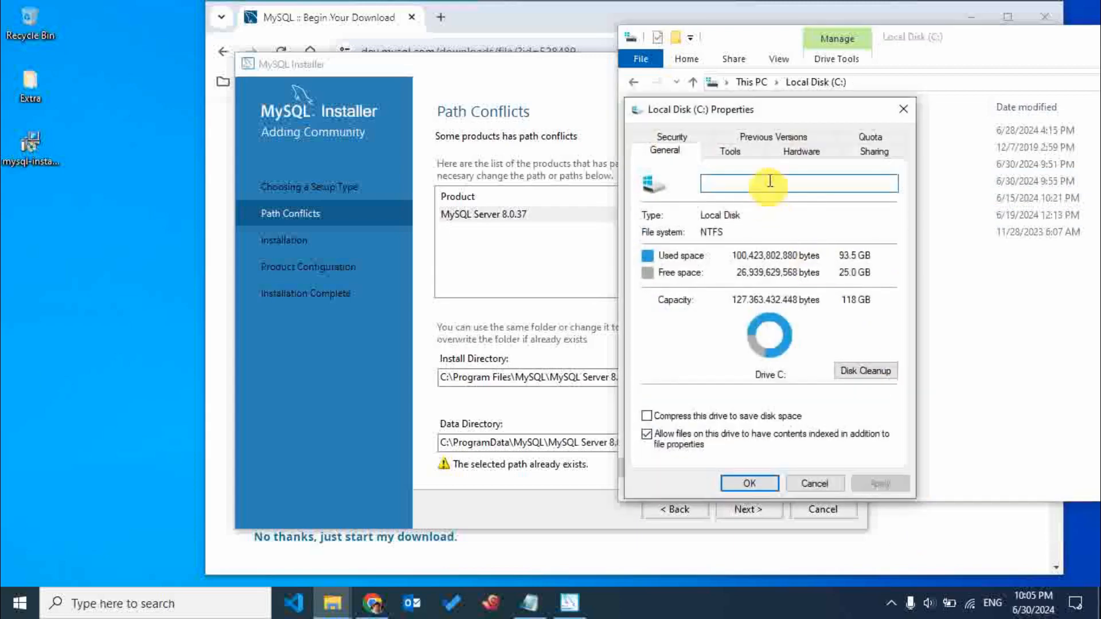
{"action": "left_click", "coordinate": [835, 154]}
{"action": "left_click", "coordinate": [680, 146]}
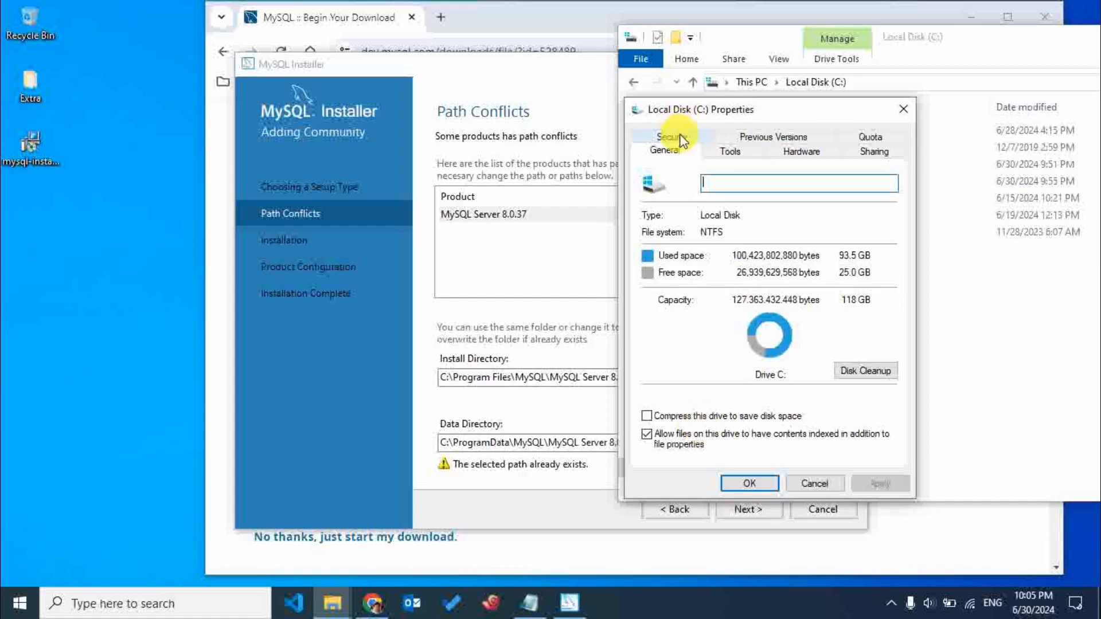
{"action": "left_click", "coordinate": [672, 139]}
{"action": "left_click", "coordinate": [733, 137]}
{"action": "left_click", "coordinate": [775, 140]}
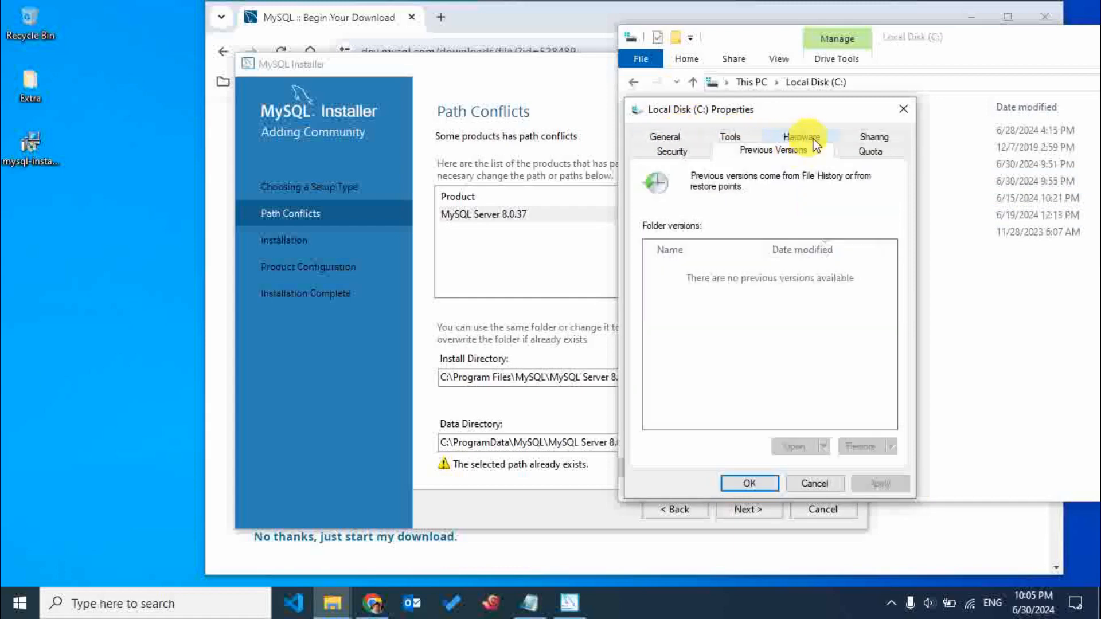
{"action": "left_click", "coordinate": [870, 146]}
{"action": "left_click", "coordinate": [873, 142]}
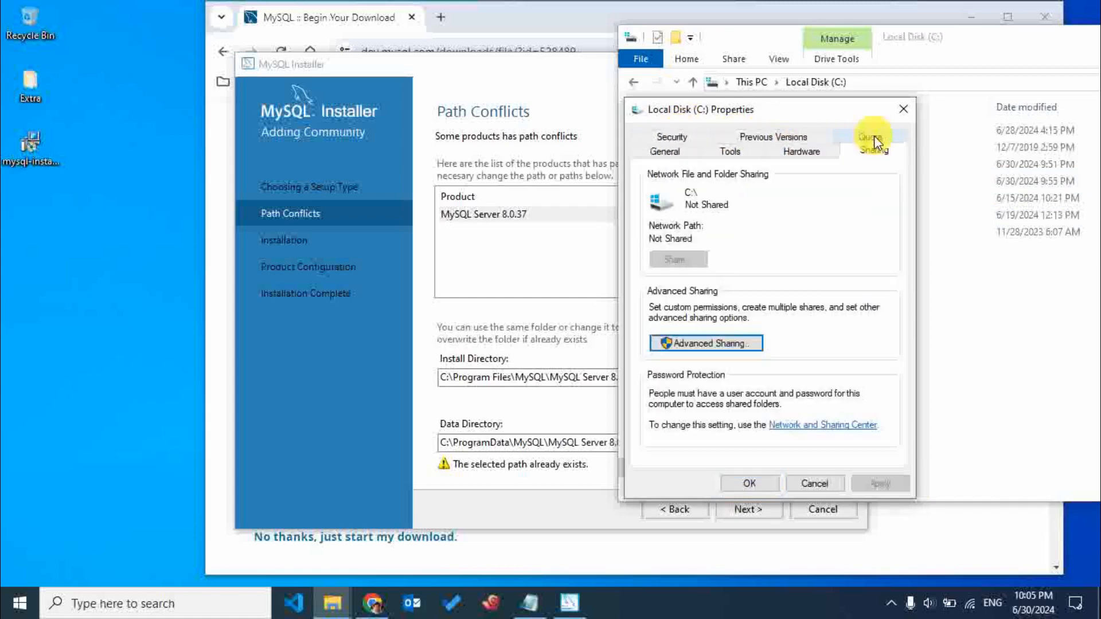
{"action": "left_click", "coordinate": [794, 139]}
{"action": "left_click", "coordinate": [673, 153]}
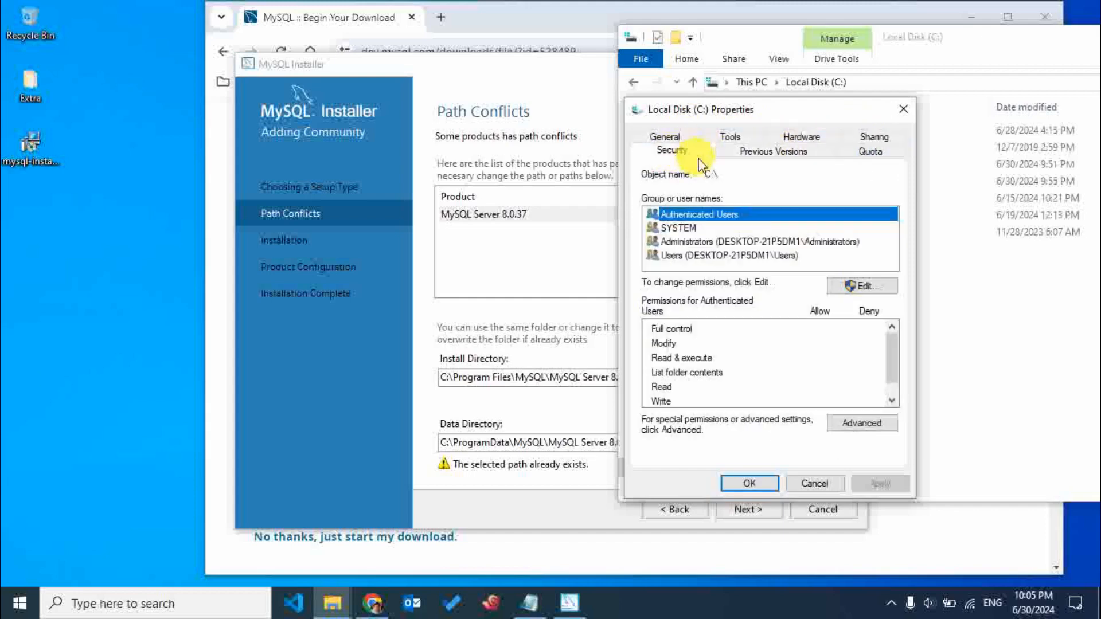
{"action": "left_click", "coordinate": [674, 135]}
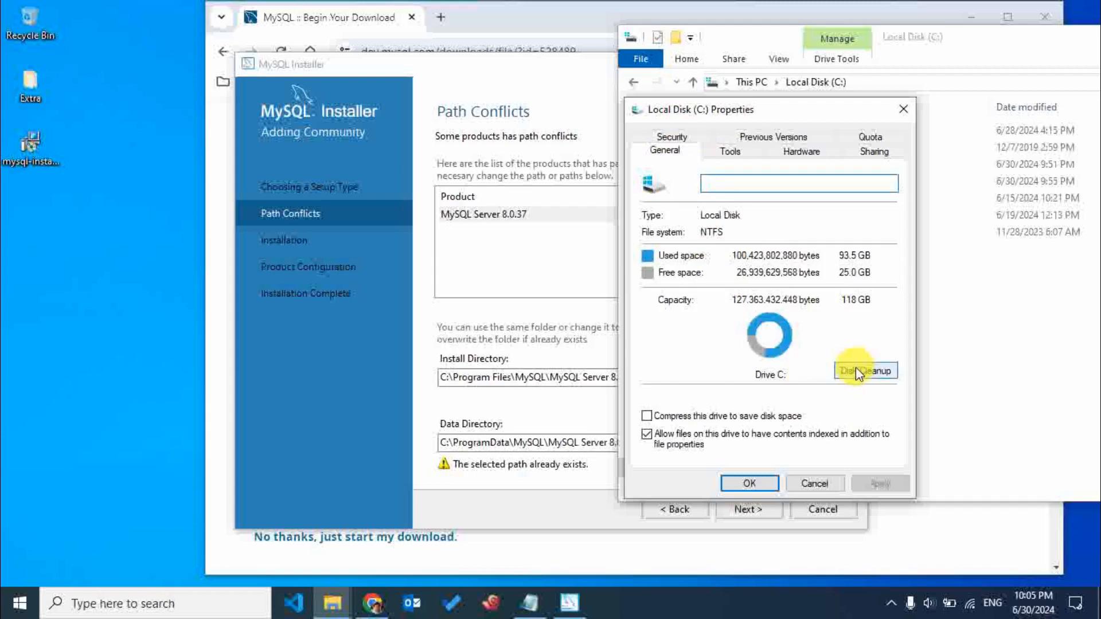
{"action": "left_click", "coordinate": [730, 151]}
{"action": "left_click", "coordinate": [800, 153]}
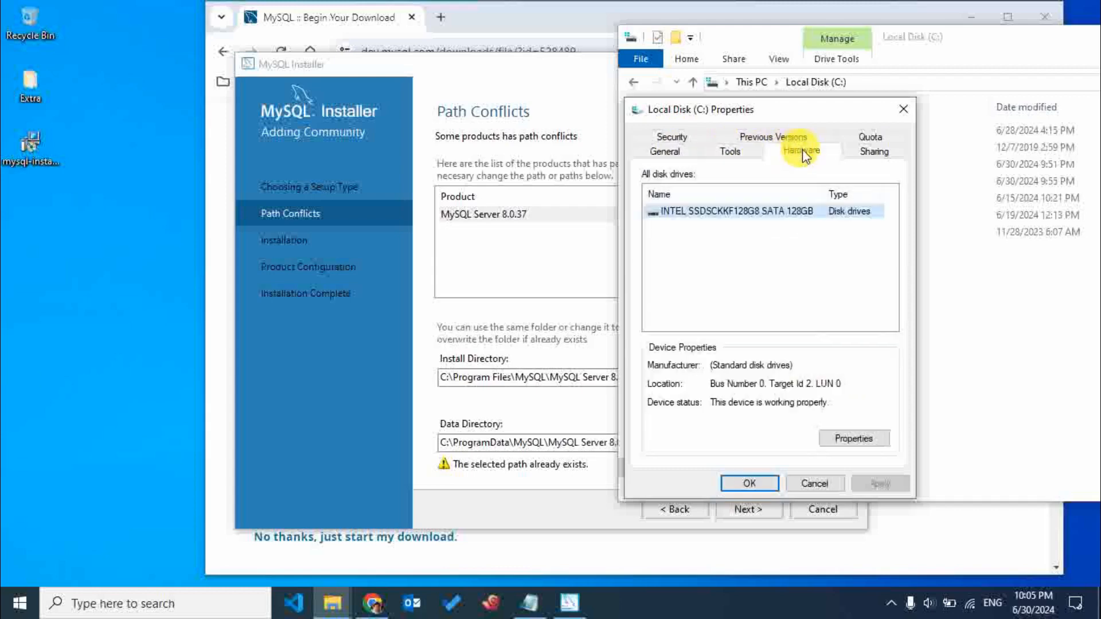
{"action": "left_click", "coordinate": [861, 152]}
{"action": "left_click", "coordinate": [870, 138]}
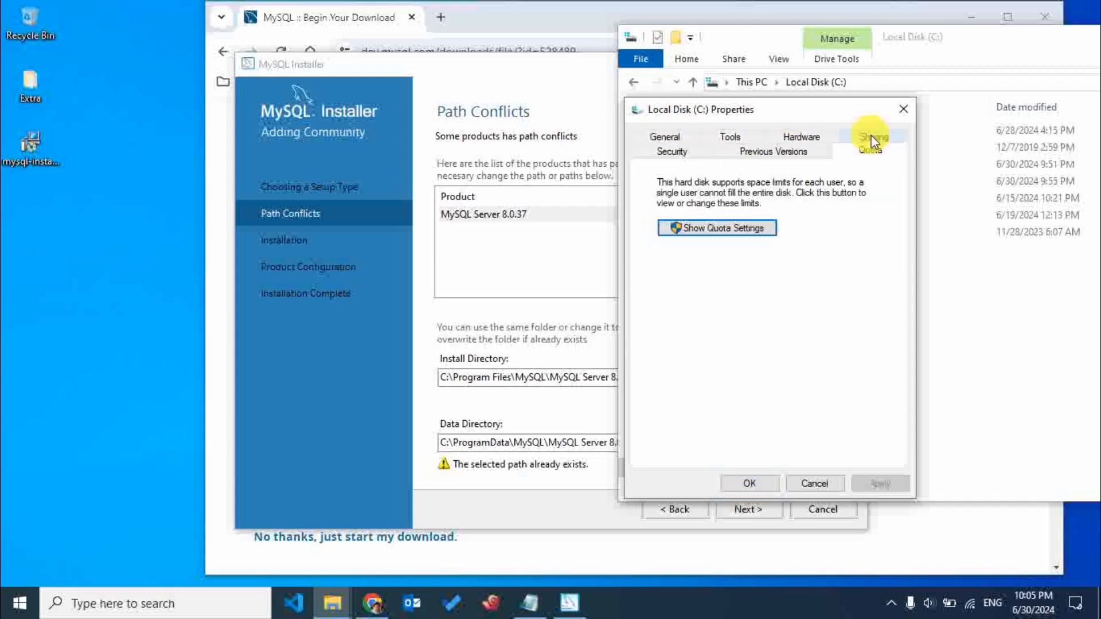
{"action": "left_click", "coordinate": [796, 151]}
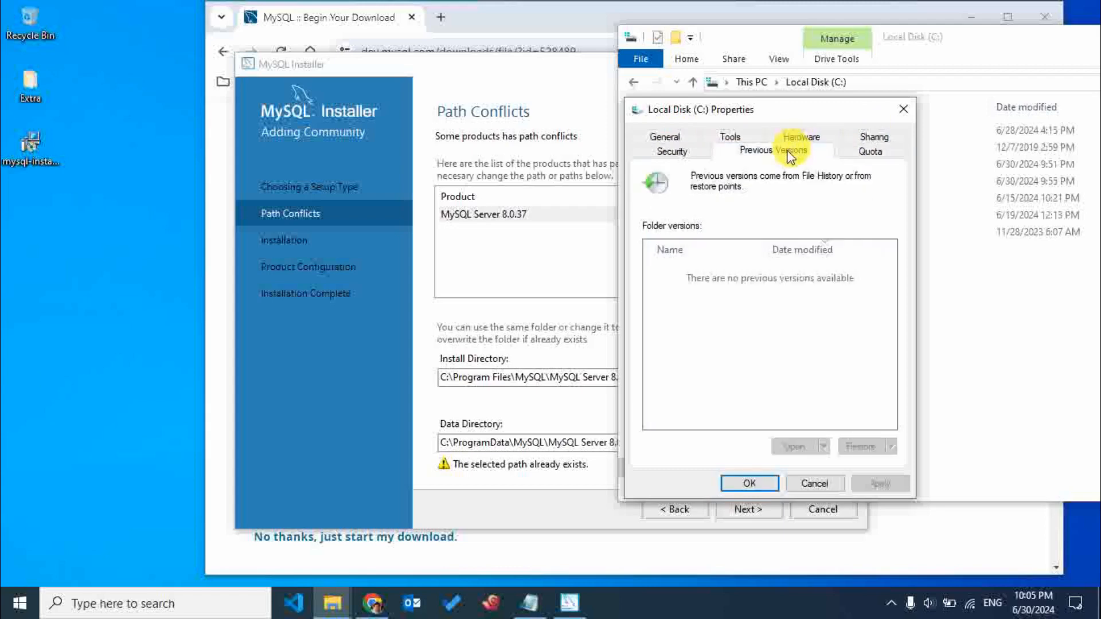
{"action": "left_click", "coordinate": [672, 150]}
{"action": "left_click", "coordinate": [667, 138]}
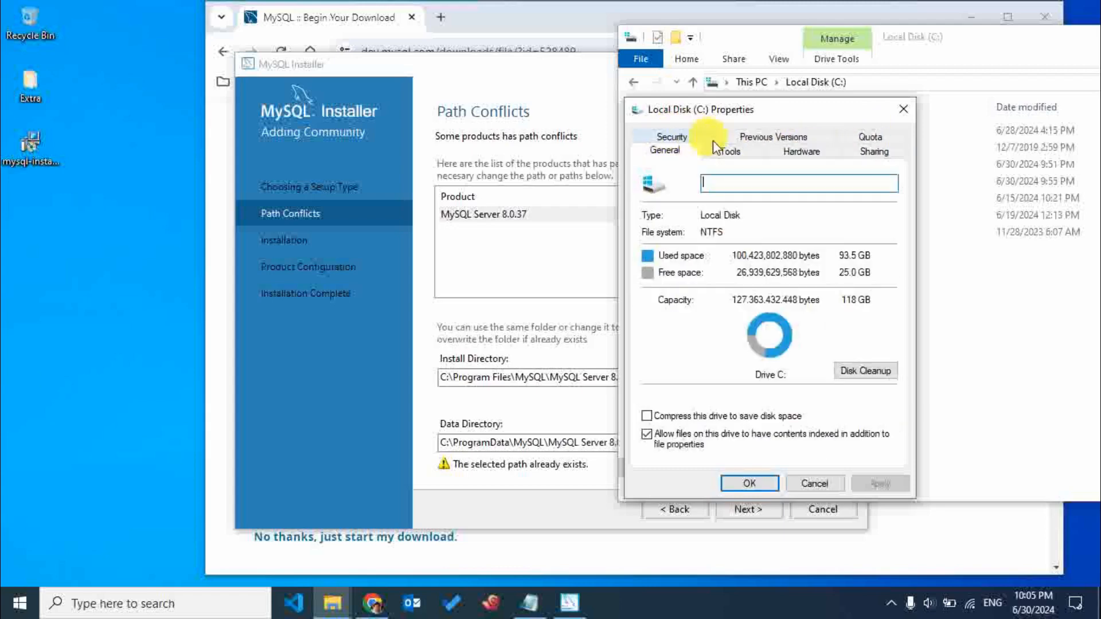
{"action": "left_click", "coordinate": [717, 147]}
{"action": "left_click", "coordinate": [796, 150]}
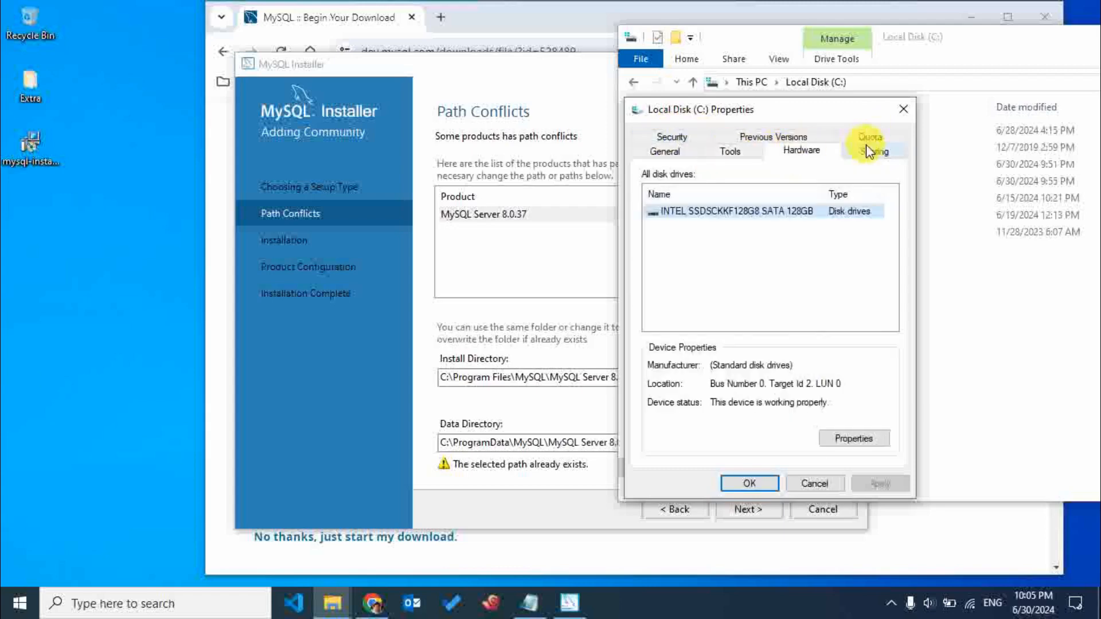
{"action": "left_click", "coordinate": [869, 151]}
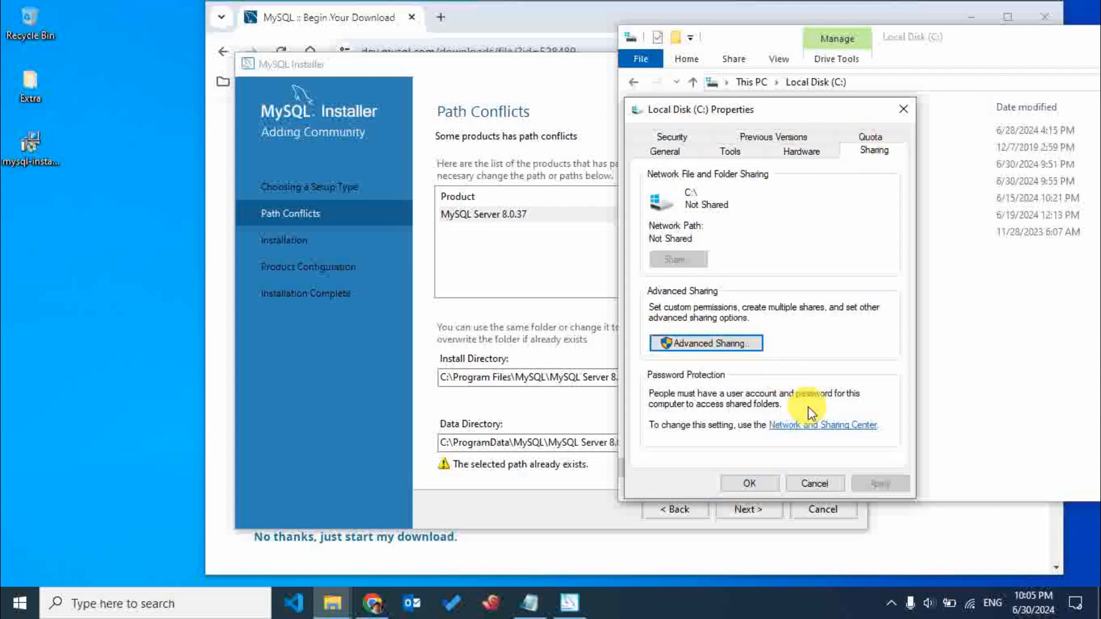
{"action": "left_click", "coordinate": [815, 486]}
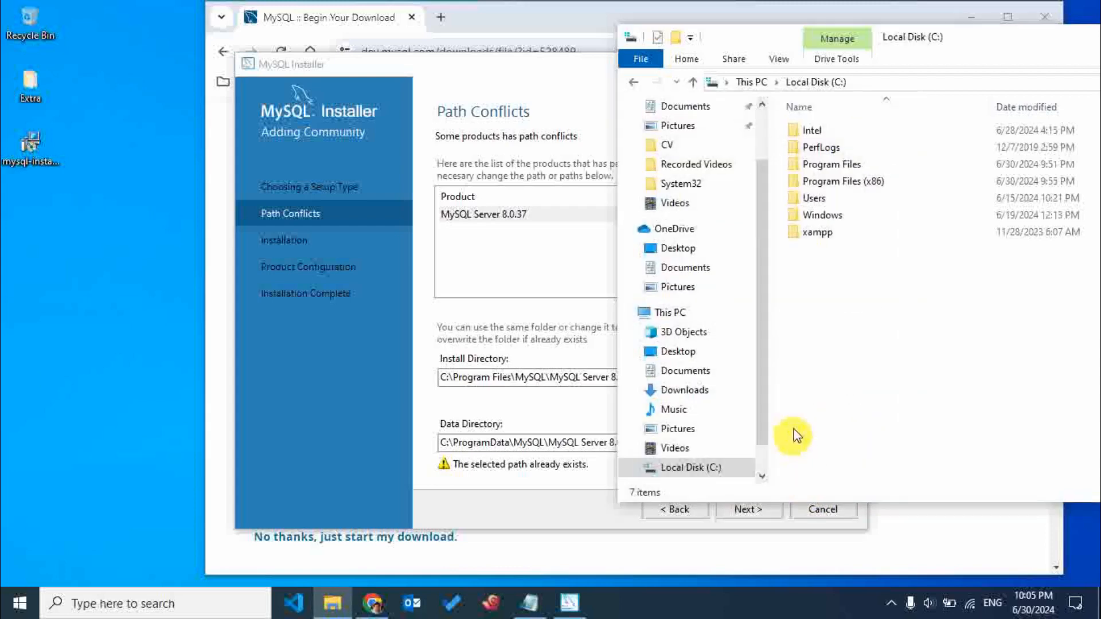
Turn on the display of hidden items for the C: drive.
{"action": "left_click", "coordinate": [787, 60]}
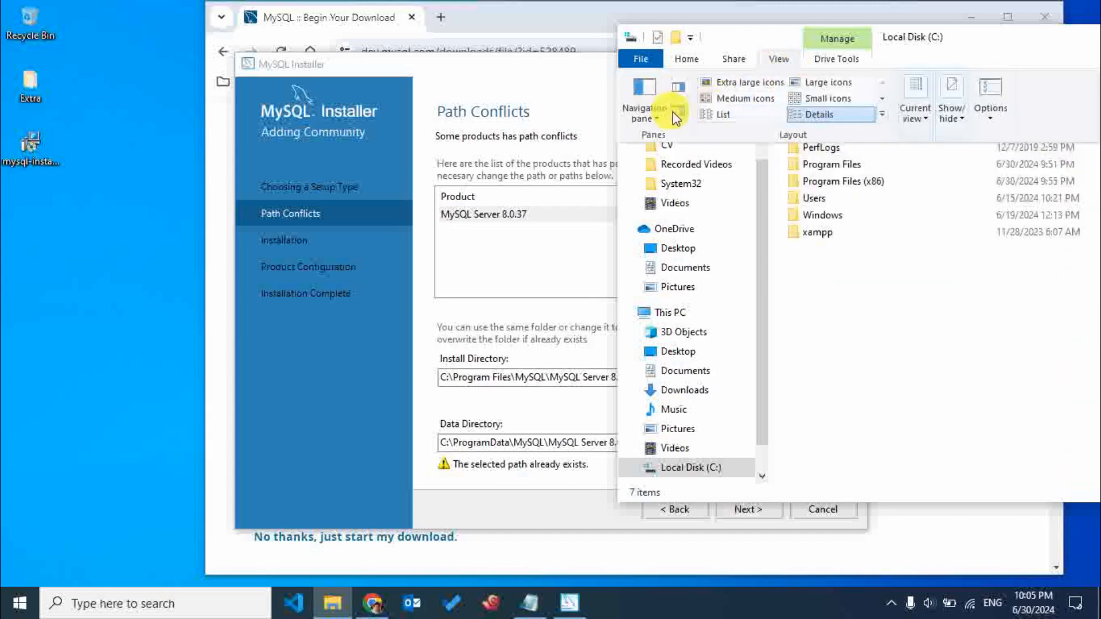
{"action": "left_click", "coordinate": [952, 112]}
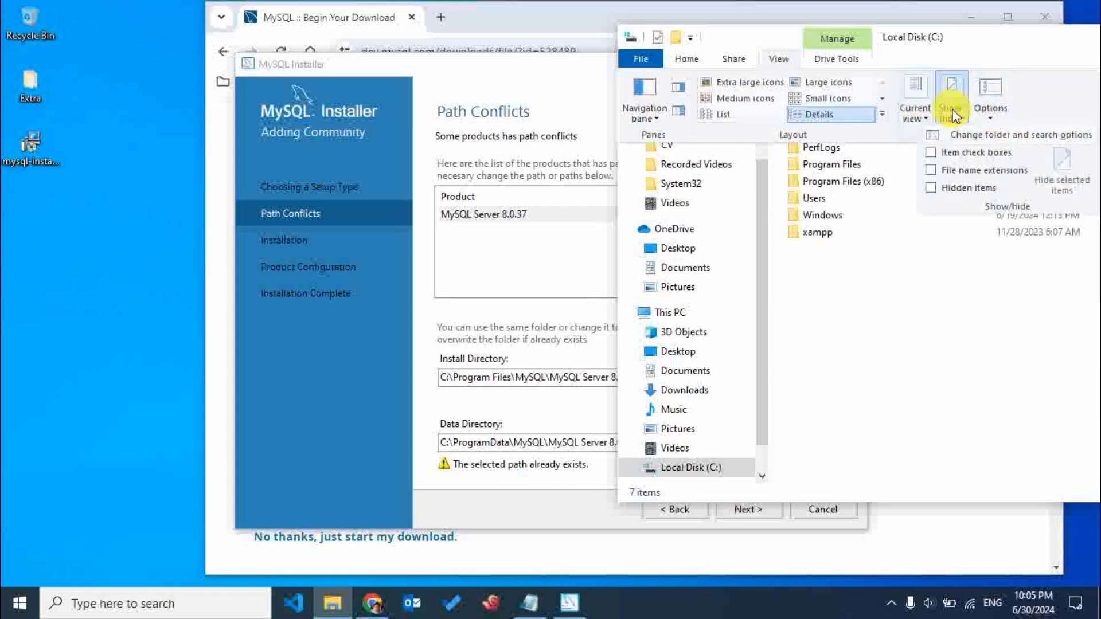
{"action": "left_click", "coordinate": [955, 189]}
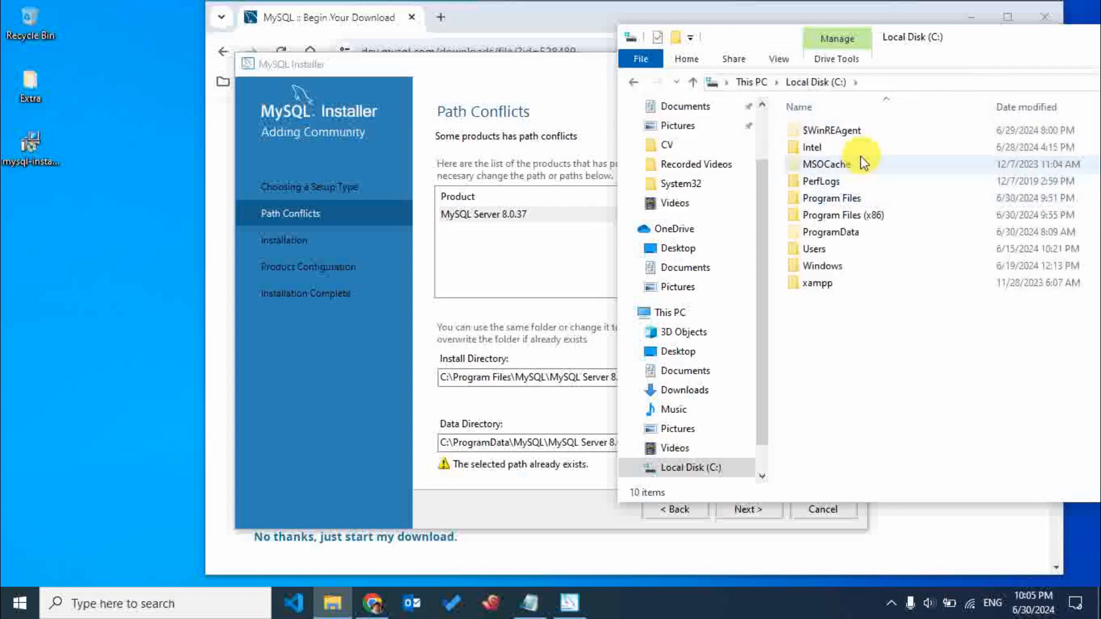
Open the ProgramData folder and try to delete its MySQL folder, retrying once.
{"action": "left_click", "coordinate": [859, 230]}
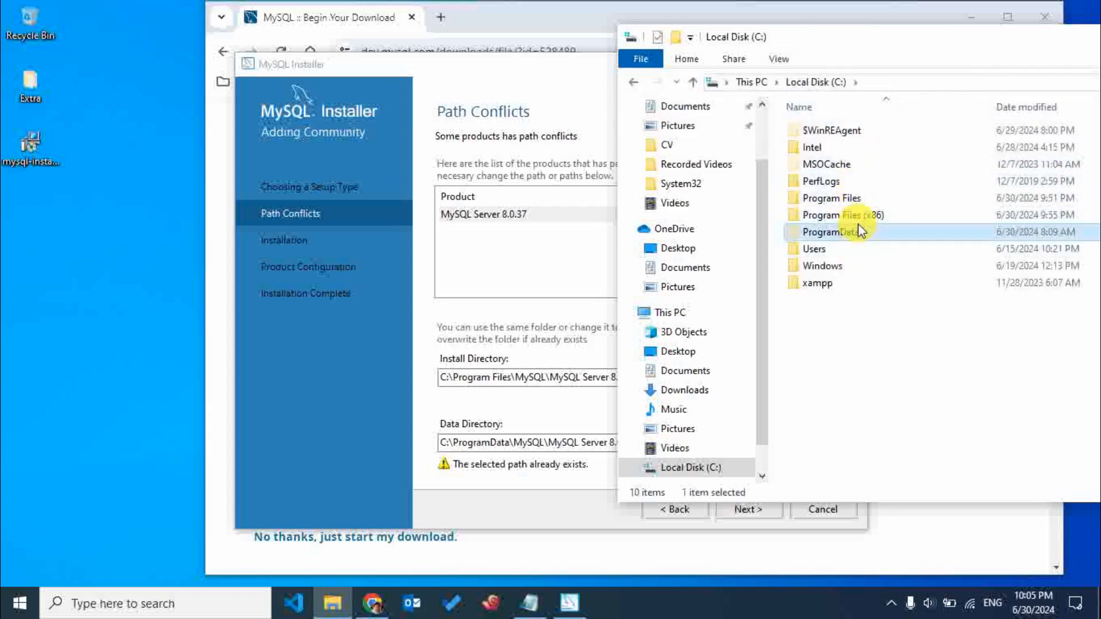
{"action": "double_click", "coordinate": [859, 231]}
{"action": "left_click", "coordinate": [859, 289]}
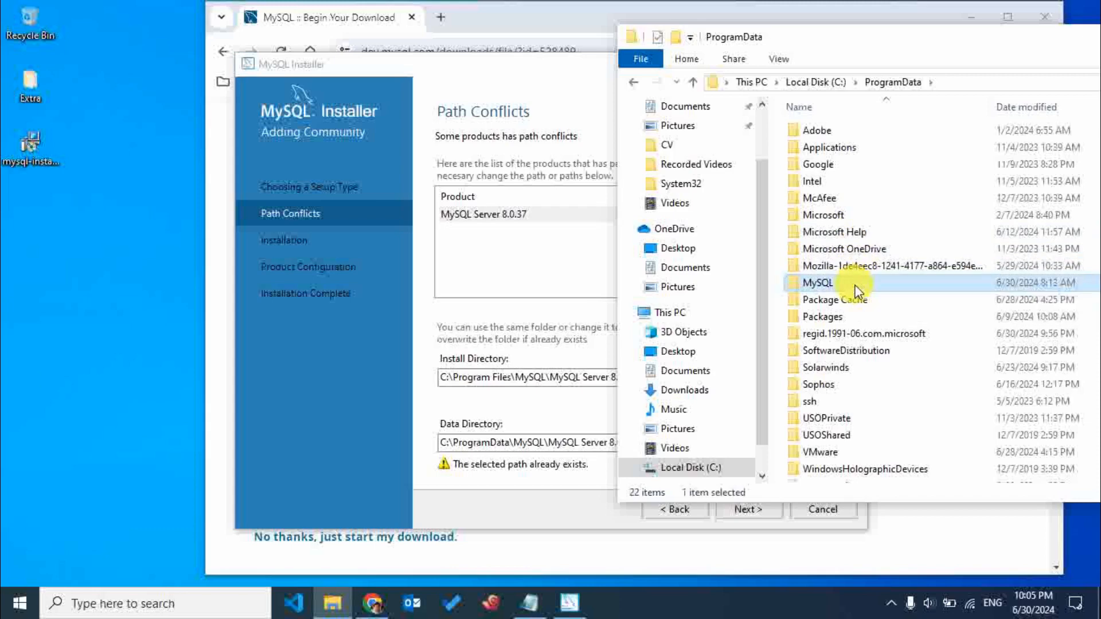
{"action": "right_click", "coordinate": [856, 291]}
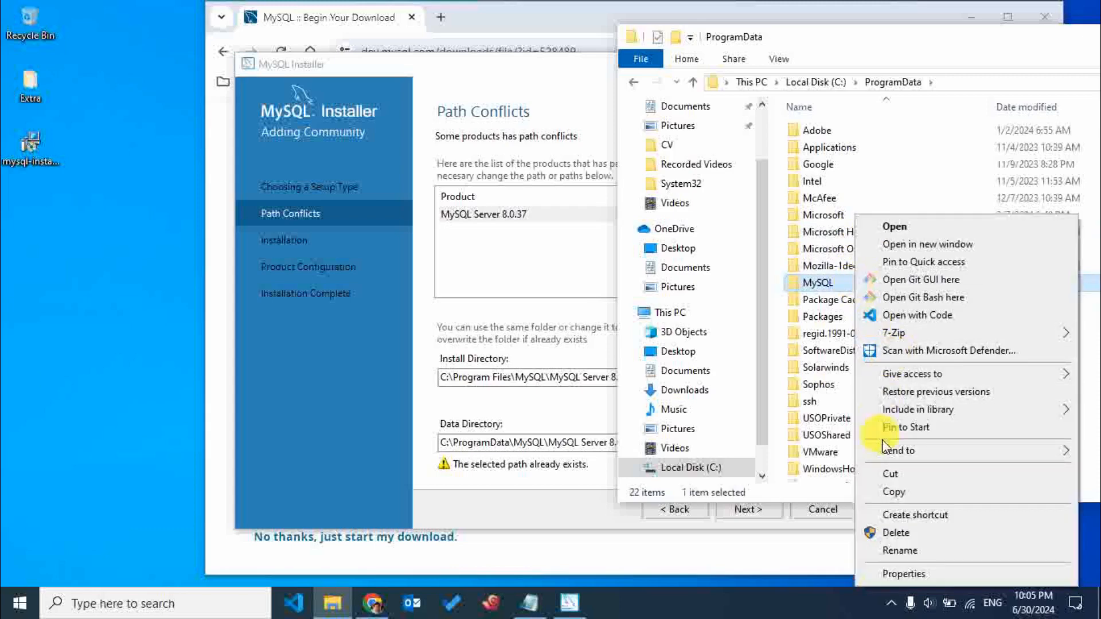
{"action": "left_click", "coordinate": [890, 534]}
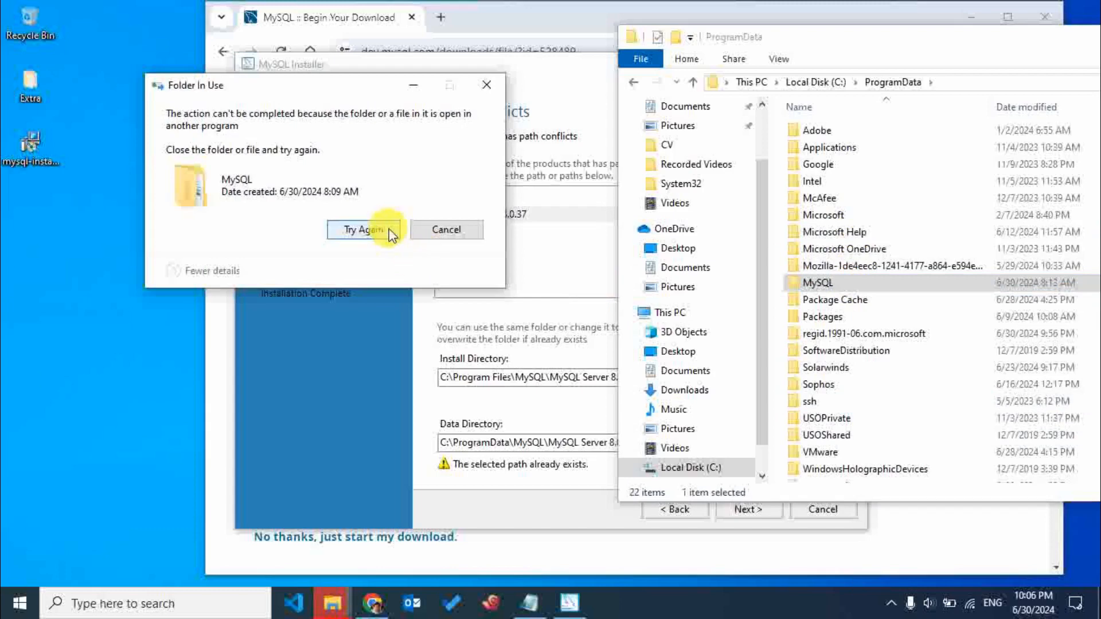
{"action": "left_click", "coordinate": [389, 230]}
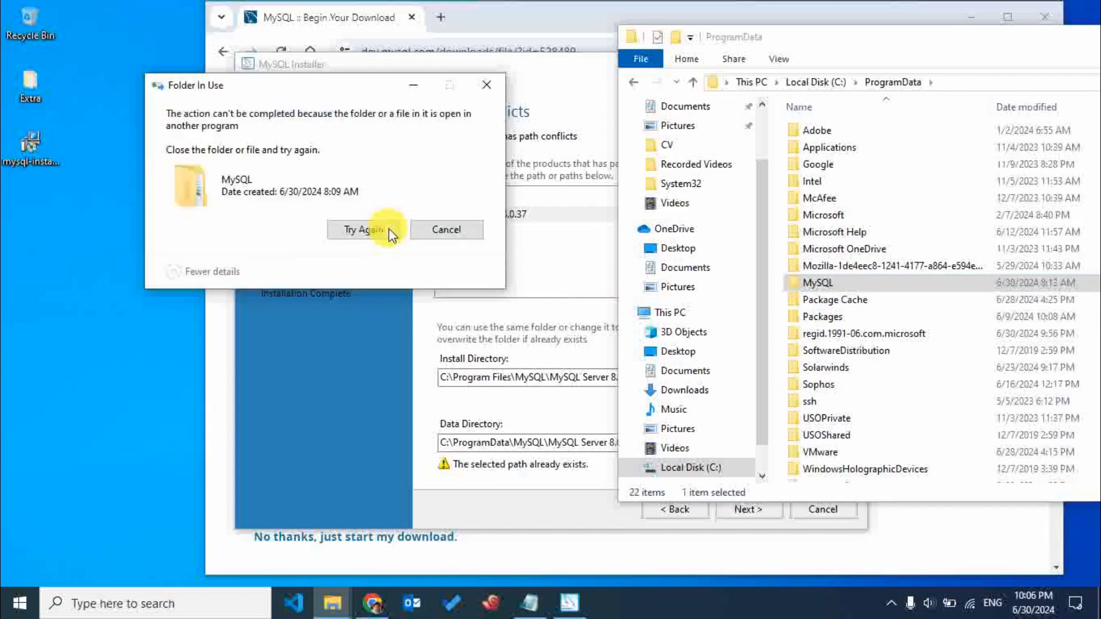
Close the MySQL Installer and retry the deletion of the MySQL folder.
{"action": "left_click", "coordinate": [566, 66]}
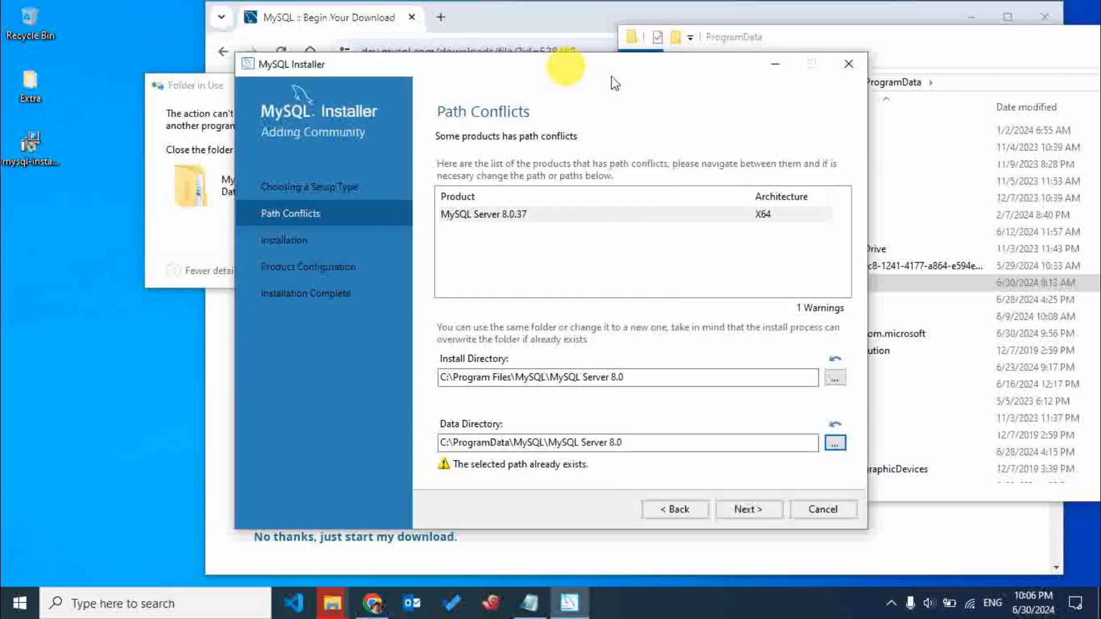
{"action": "left_click", "coordinate": [855, 63]}
{"action": "left_click", "coordinate": [380, 229]}
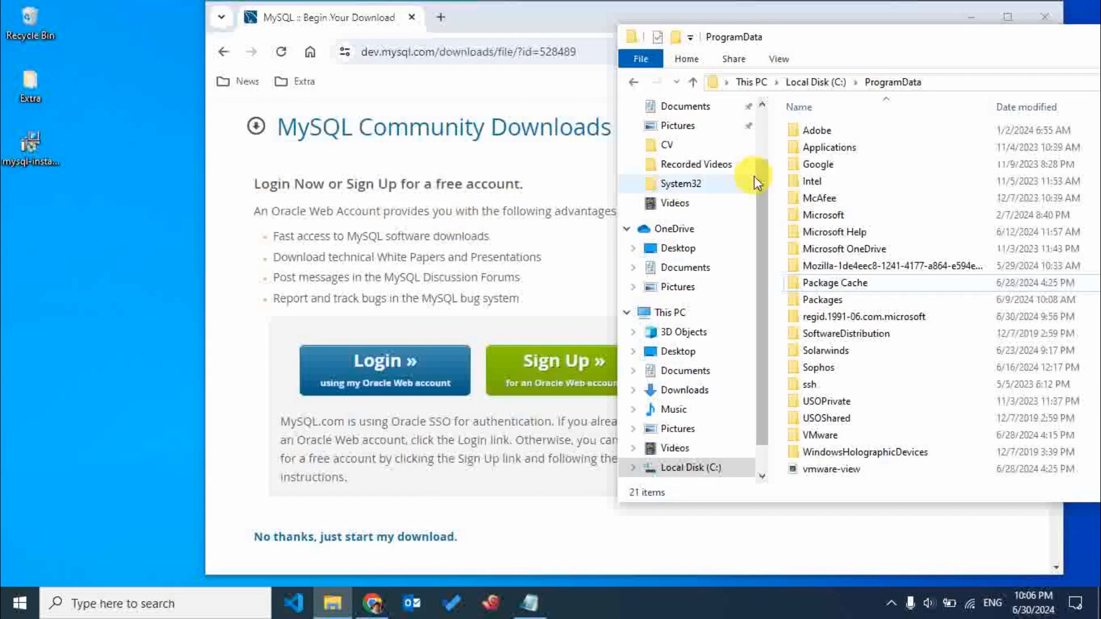
Move the ProgramData window closer to the desktop icons and start installing from the MySQL installer file on the desktop.
{"action": "left_click_drag", "start_coordinate": [782, 41], "coordinate": [567, 73]}
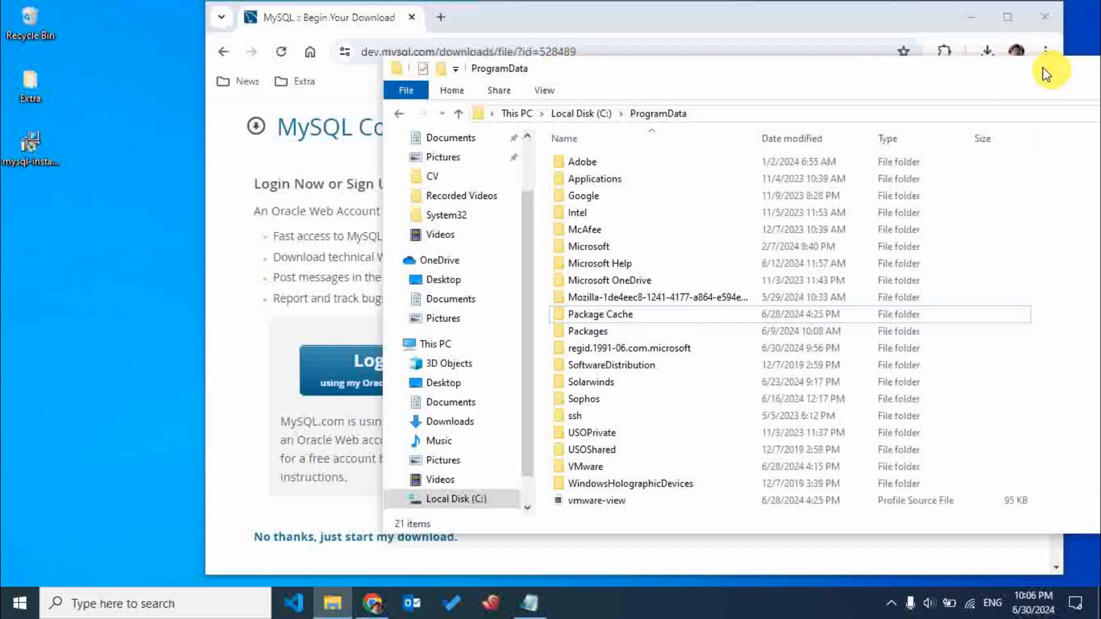
{"action": "left_click_drag", "start_coordinate": [1049, 69], "coordinate": [872, 83]}
{"action": "right_click", "coordinate": [38, 153]}
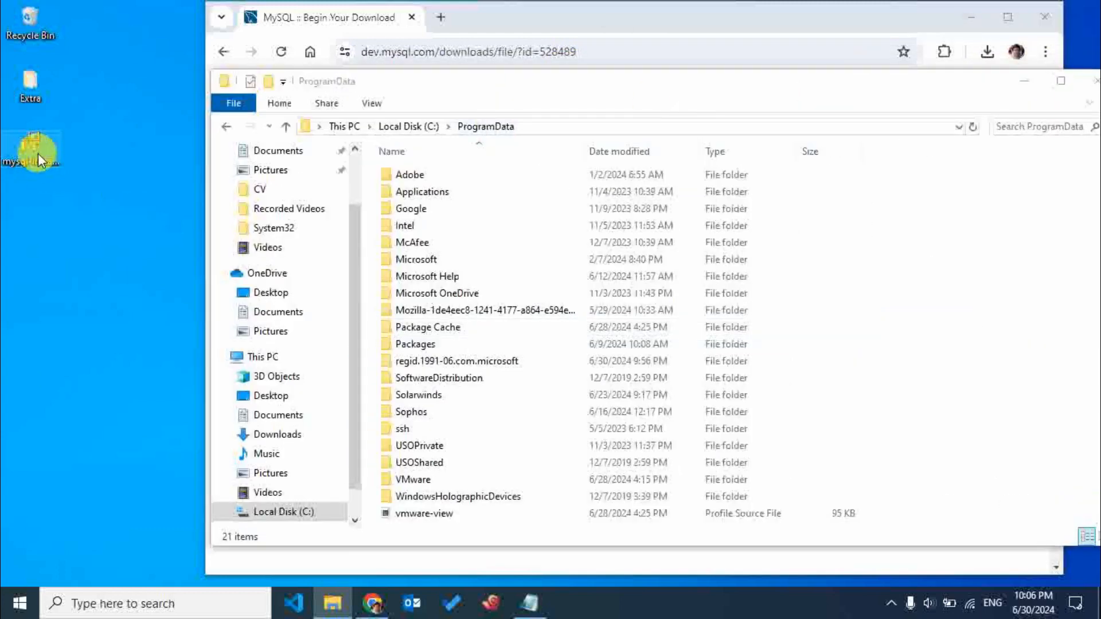
{"action": "left_click", "coordinate": [49, 163]}
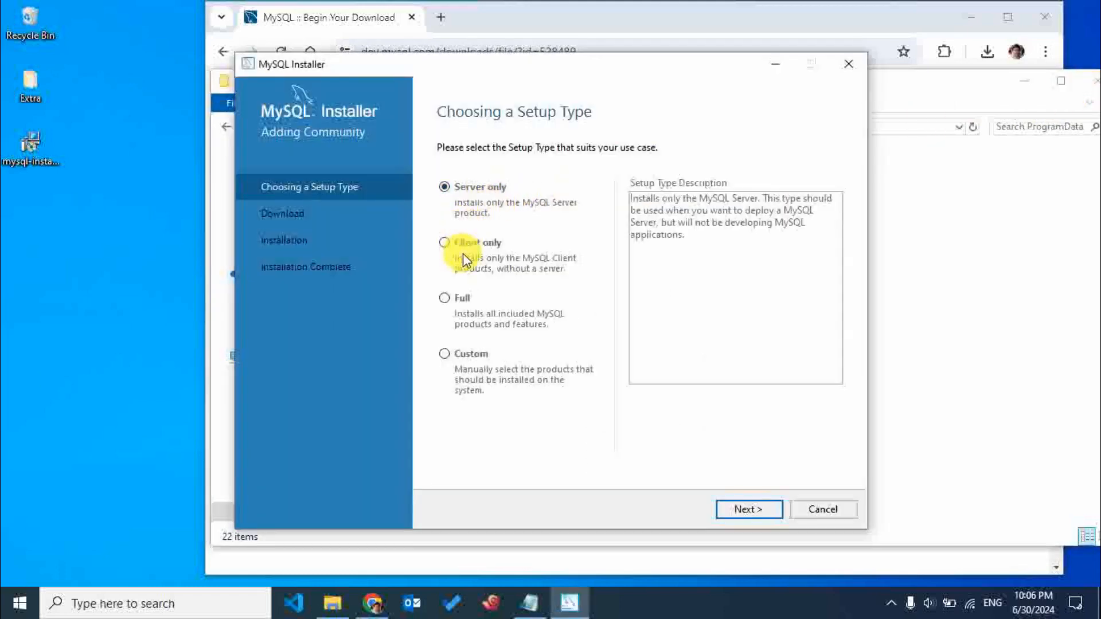
Choose the Full setup type and start downloading all of its MySQL products.
{"action": "left_click", "coordinate": [446, 296]}
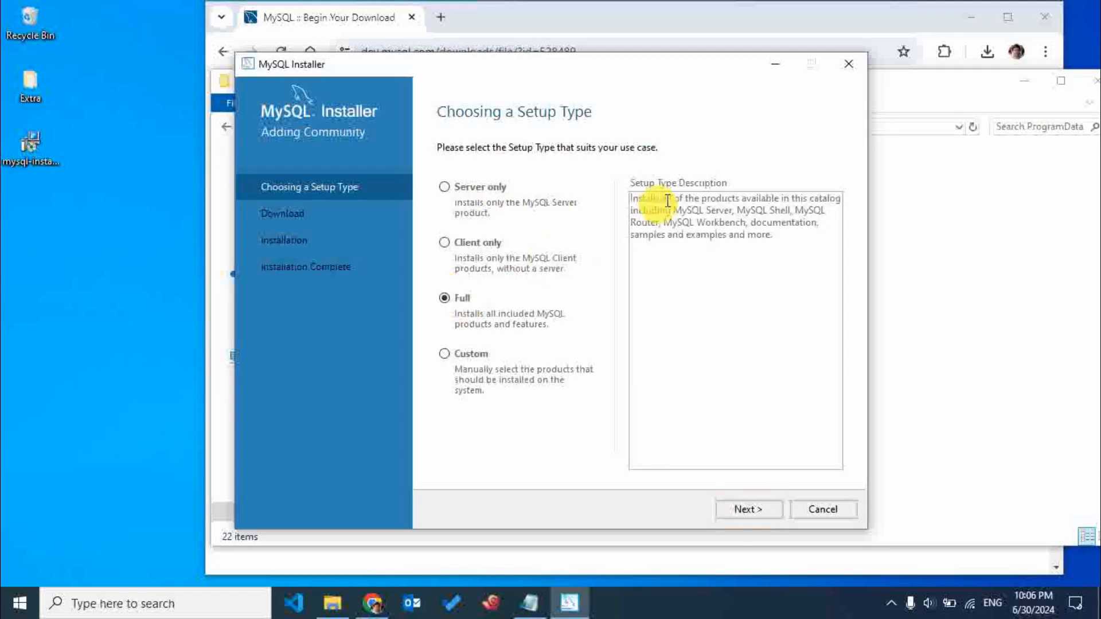
{"action": "left_click_drag", "start_coordinate": [762, 206], "coordinate": [781, 205]}
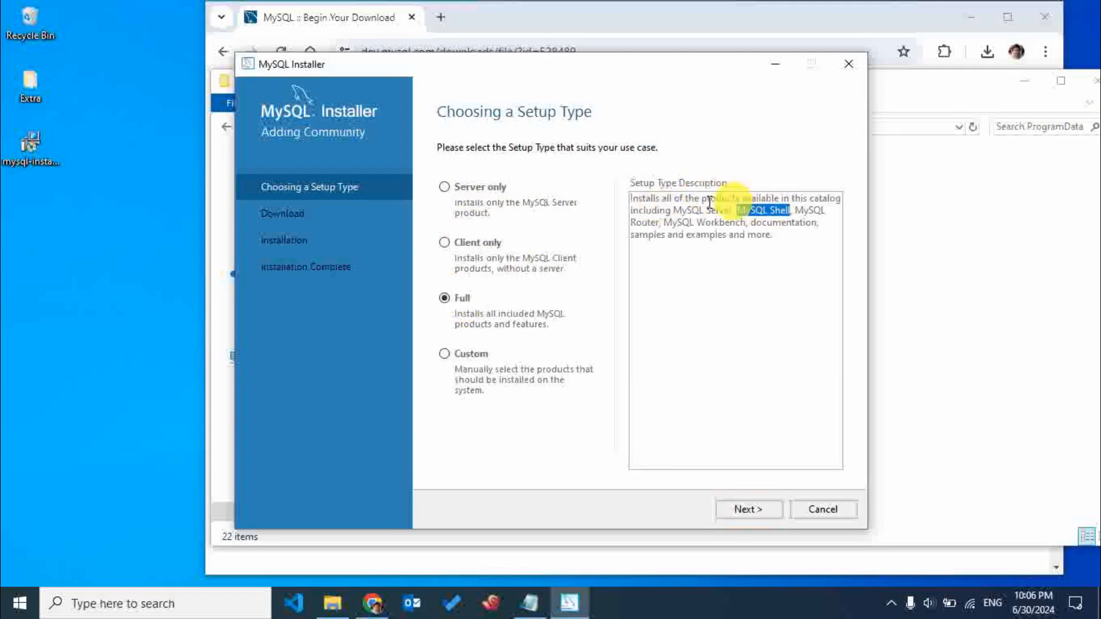
{"action": "left_click_drag", "start_coordinate": [703, 208], "coordinate": [732, 218]}
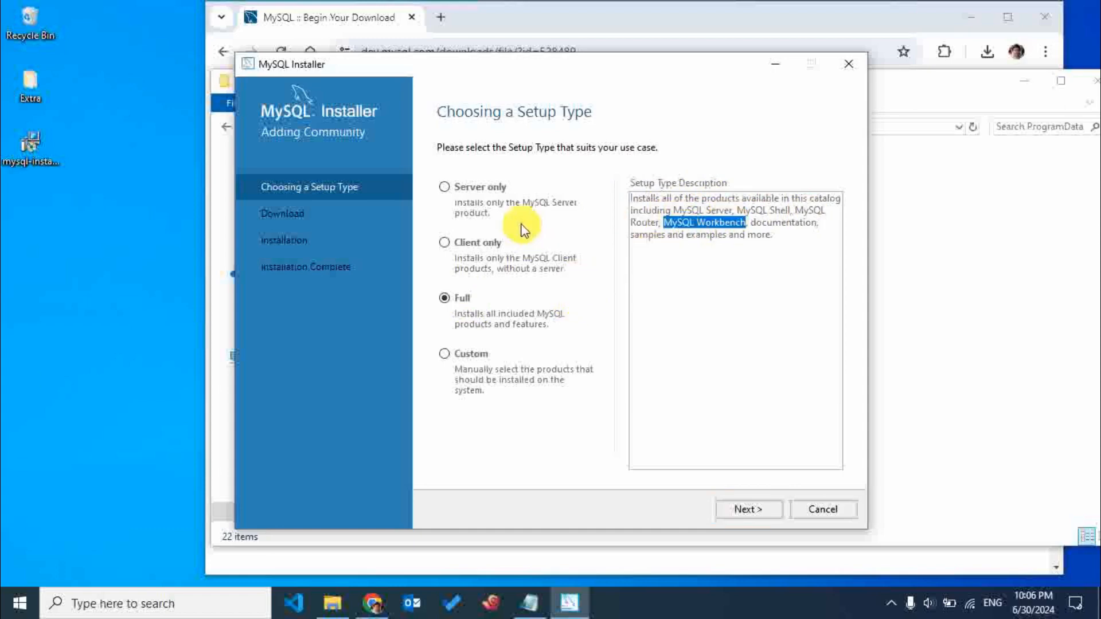
{"action": "left_click", "coordinate": [495, 192]}
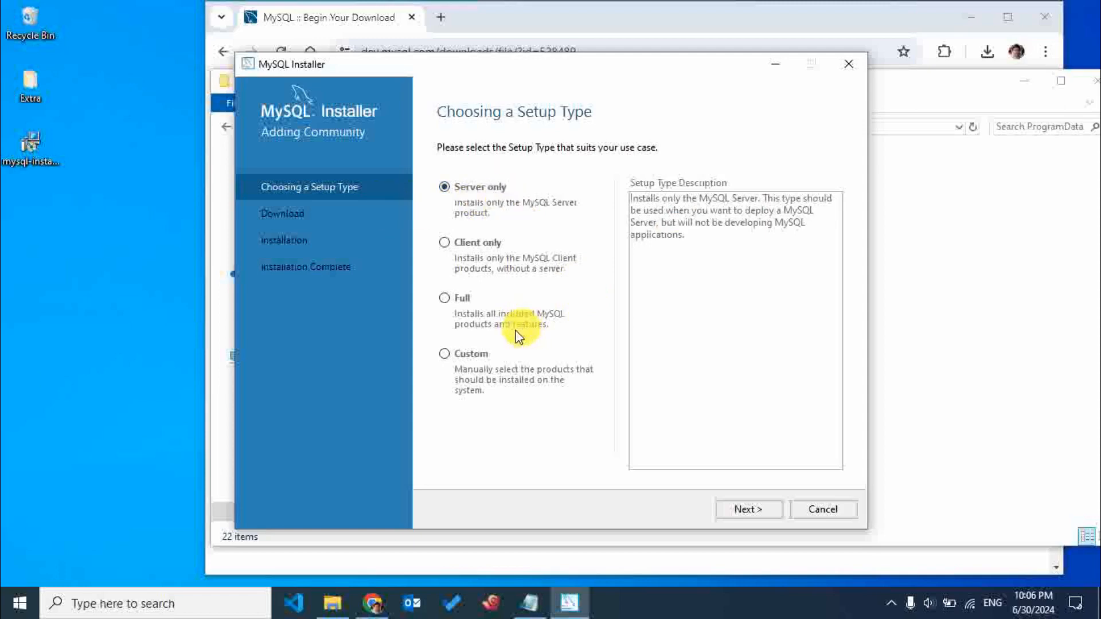
{"action": "left_click", "coordinate": [464, 300]}
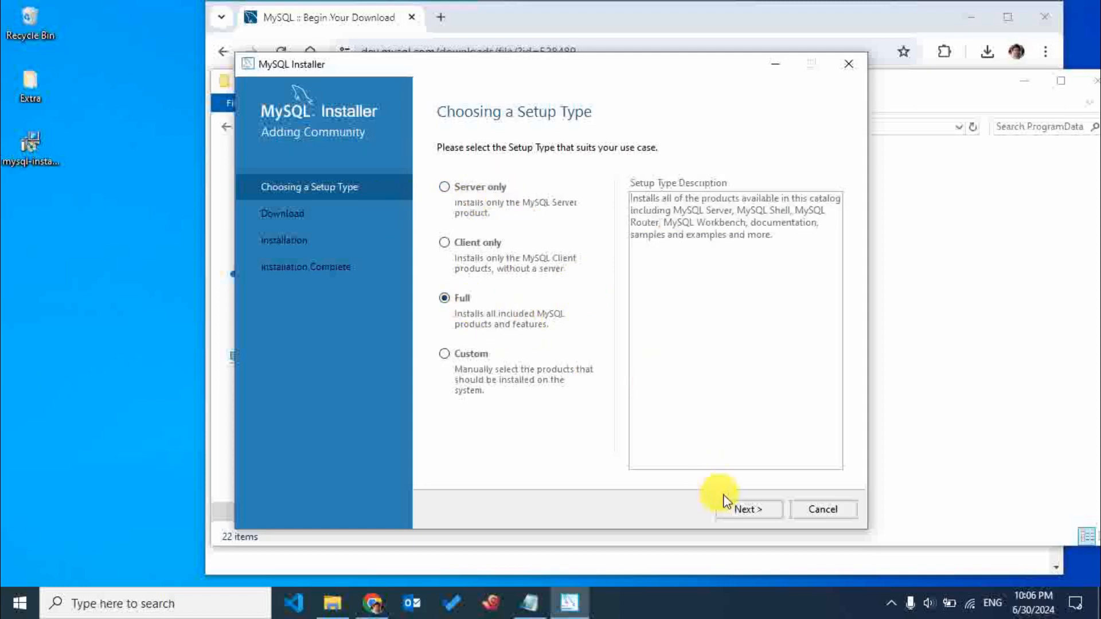
{"action": "left_click", "coordinate": [744, 511]}
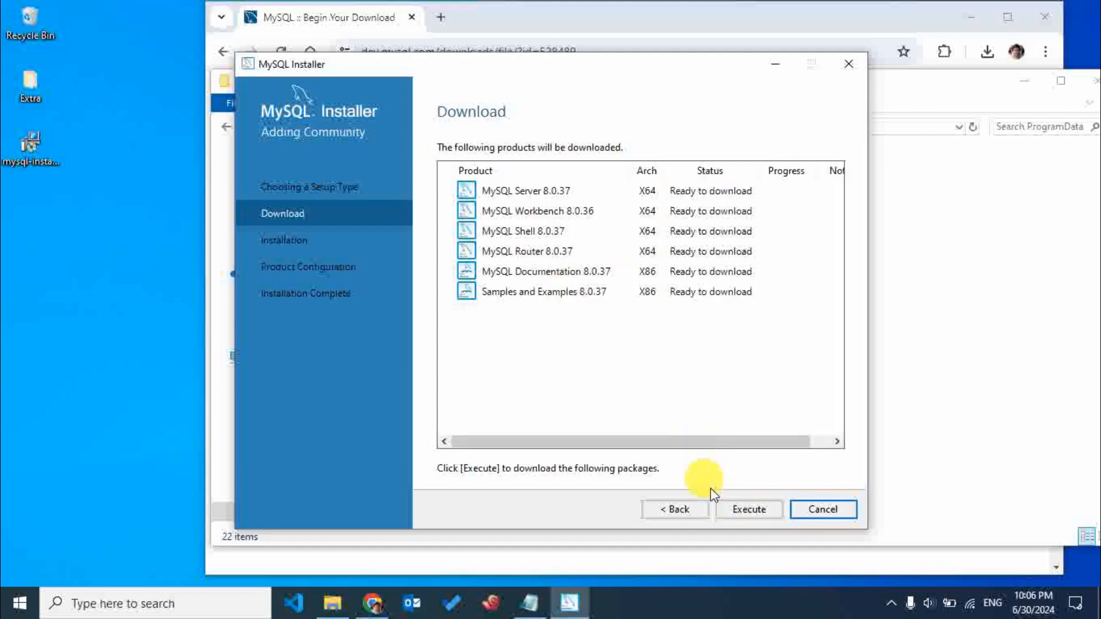
{"action": "left_click", "coordinate": [761, 511]}
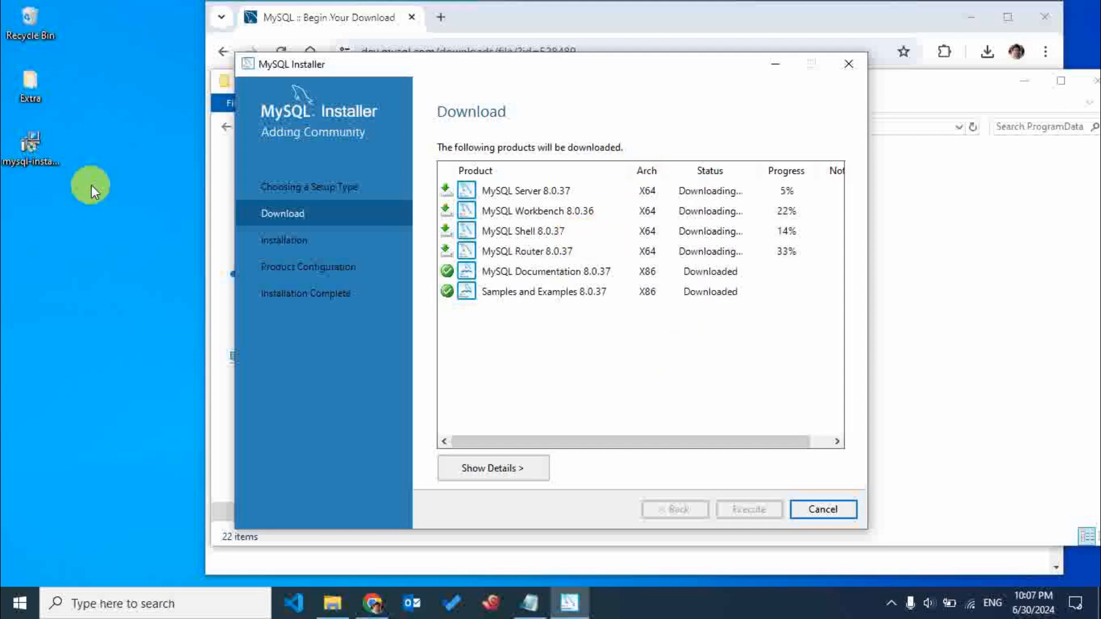
Empty the Recycle Bin, granting administrator permission to delete the MySQL folder in it.
{"action": "right_click", "coordinate": [22, 29]}
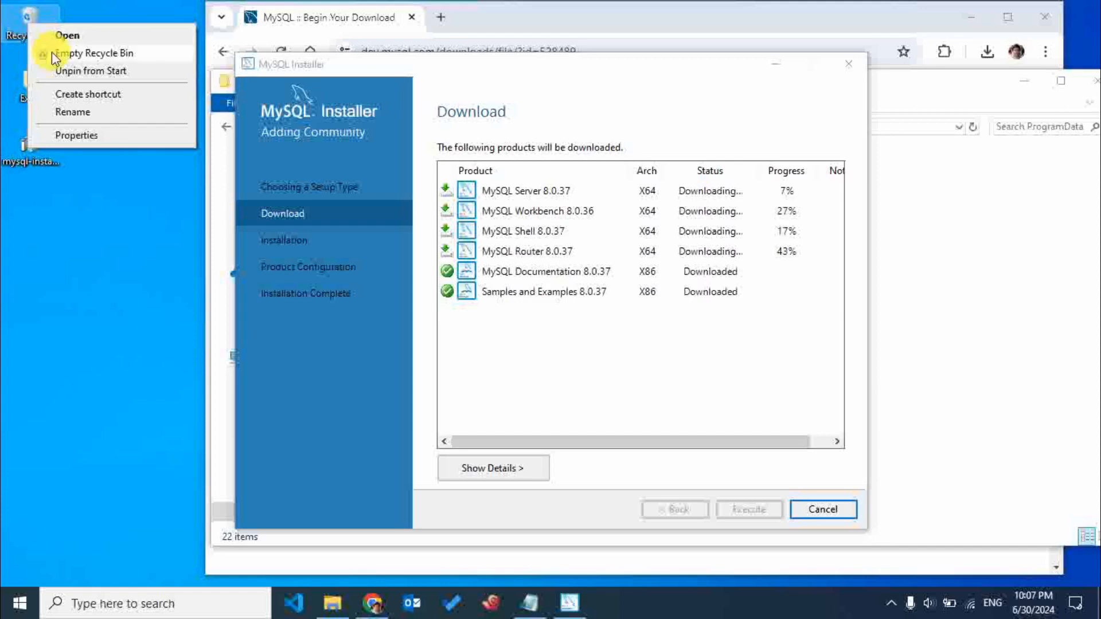
{"action": "left_click", "coordinate": [52, 51]}
{"action": "left_click", "coordinate": [609, 351]}
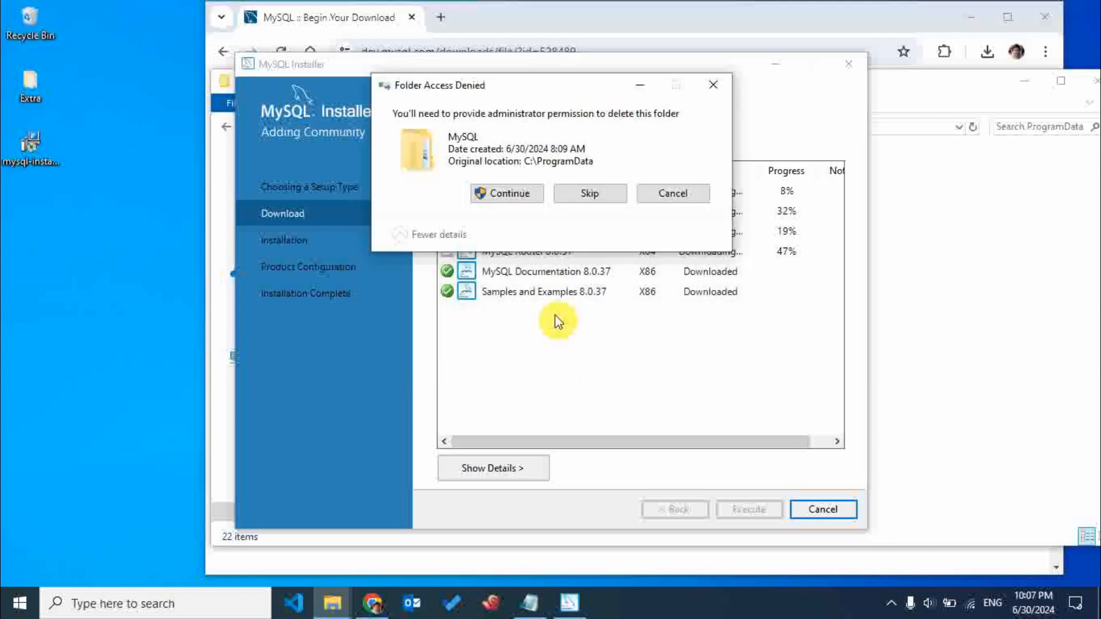
{"action": "left_click", "coordinate": [509, 192]}
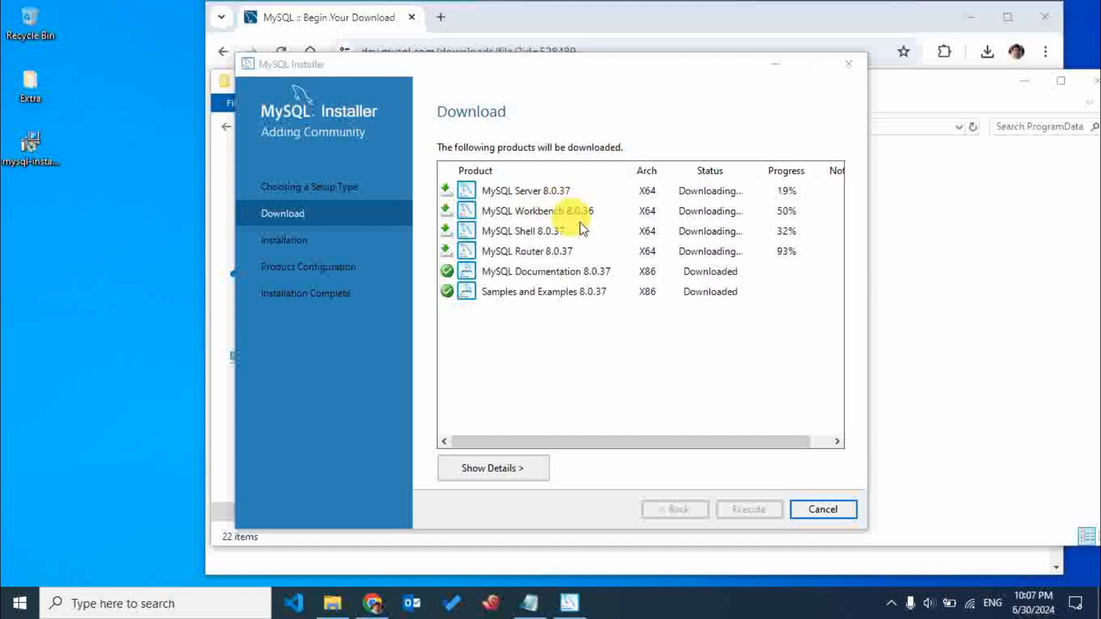
{"action": "left_click", "coordinate": [573, 207]}
{"action": "left_click", "coordinate": [573, 191]}
{"action": "left_click", "coordinate": [572, 209]}
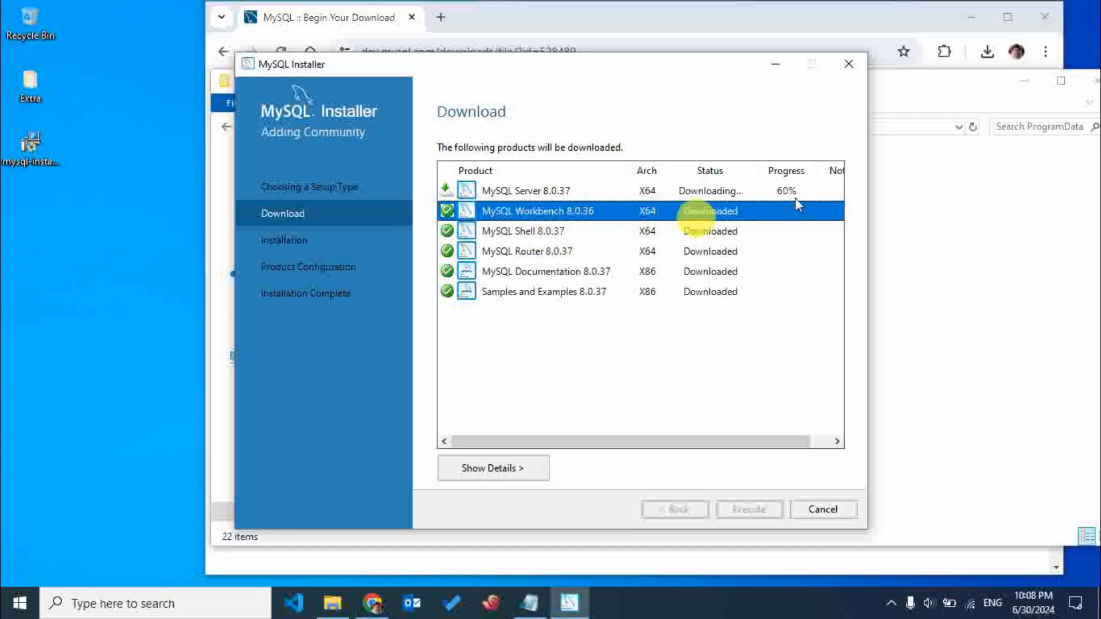
Go to the C: drive in the File Explorer window, refresh it and permanently delete the $WinREAgent folder.
{"action": "left_click", "coordinate": [926, 101]}
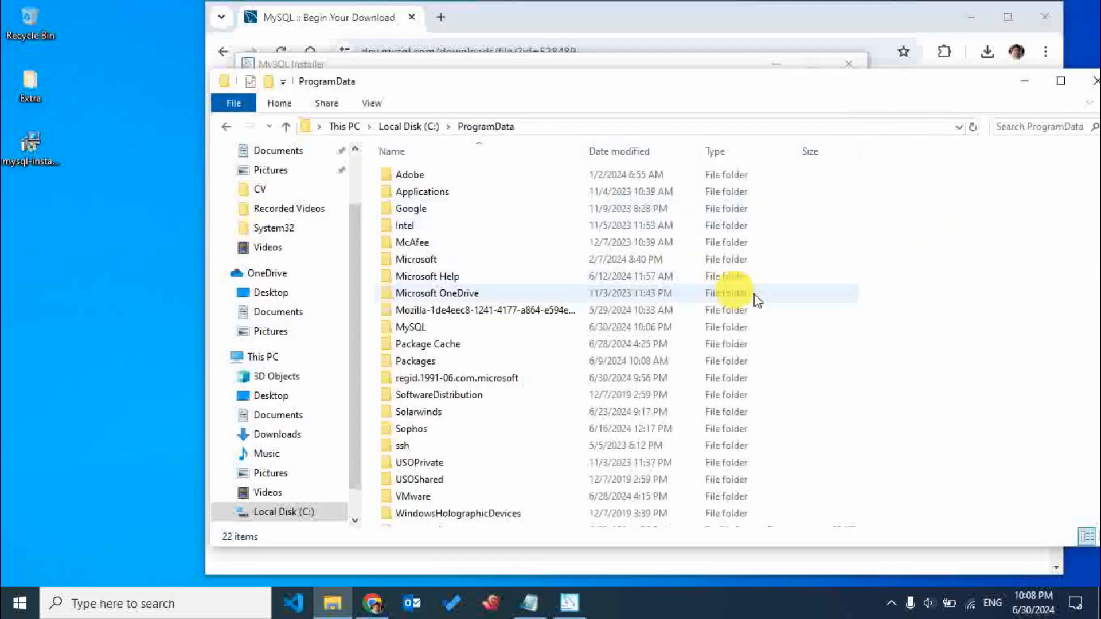
{"action": "left_click", "coordinate": [277, 511]}
{"action": "right_click", "coordinate": [465, 360]}
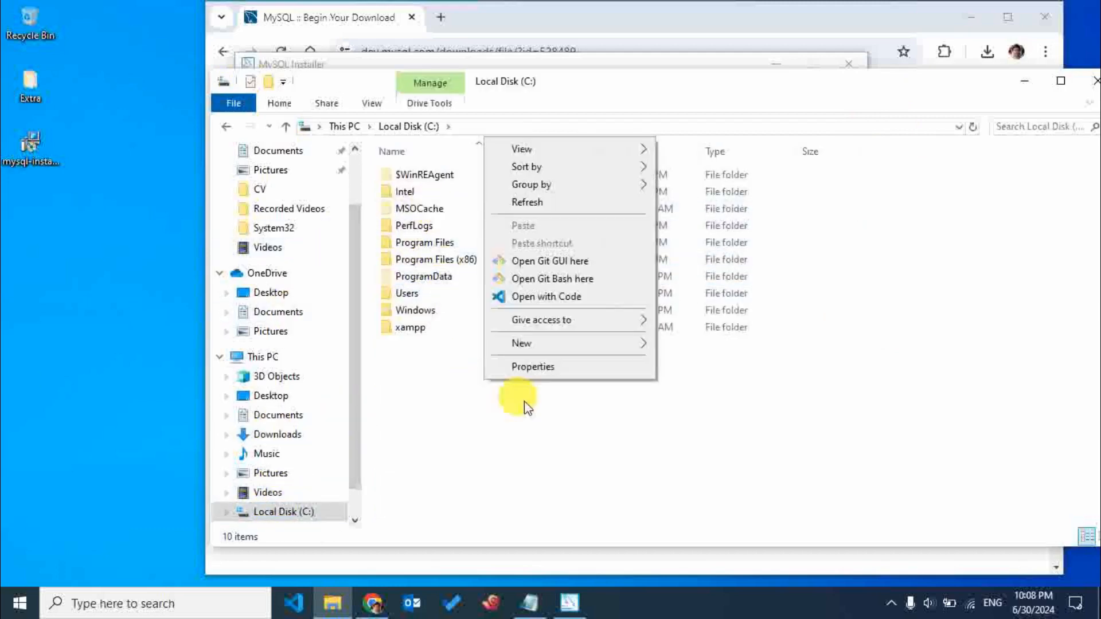
{"action": "left_click", "coordinate": [539, 202]}
{"action": "left_click", "coordinate": [480, 183]}
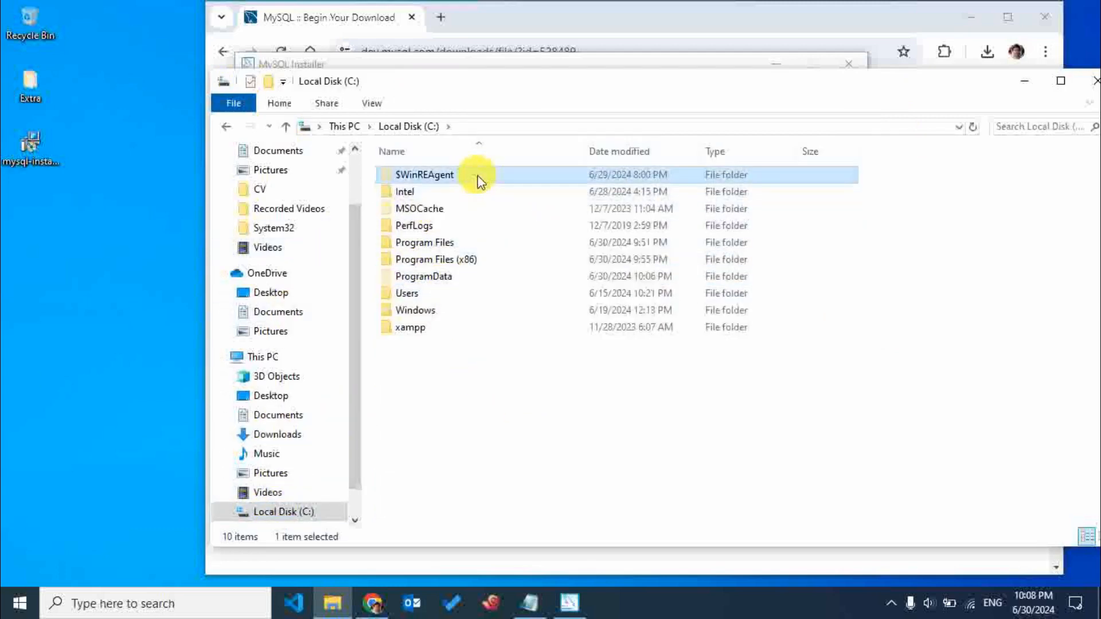
{"action": "key", "text": "shift+Delete"}
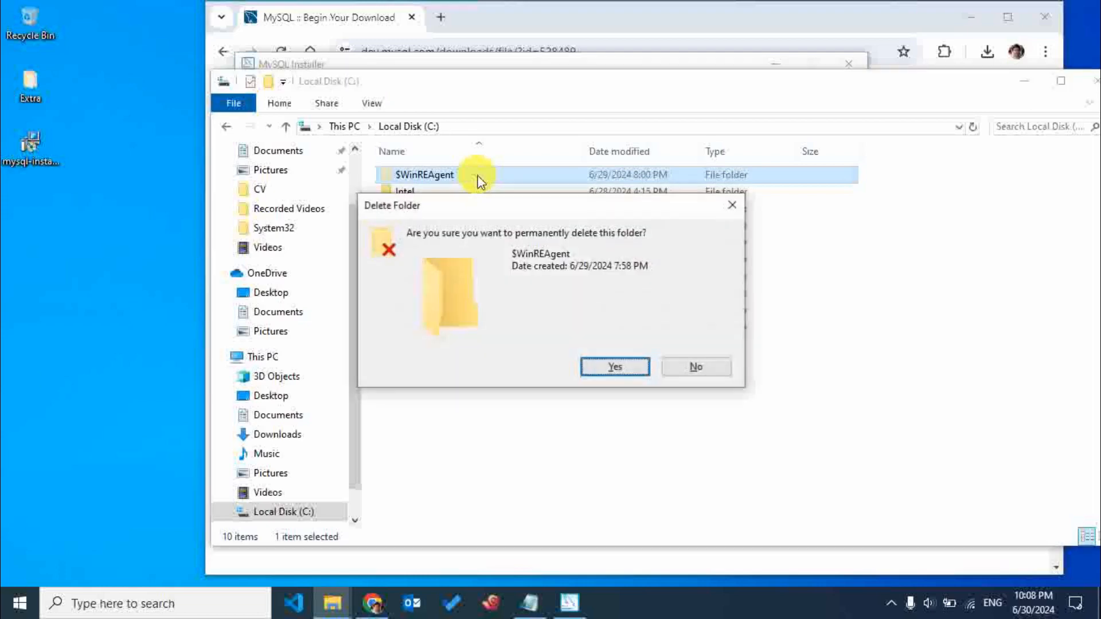
{"action": "key", "text": "Return"}
{"action": "left_click", "coordinate": [490, 193]}
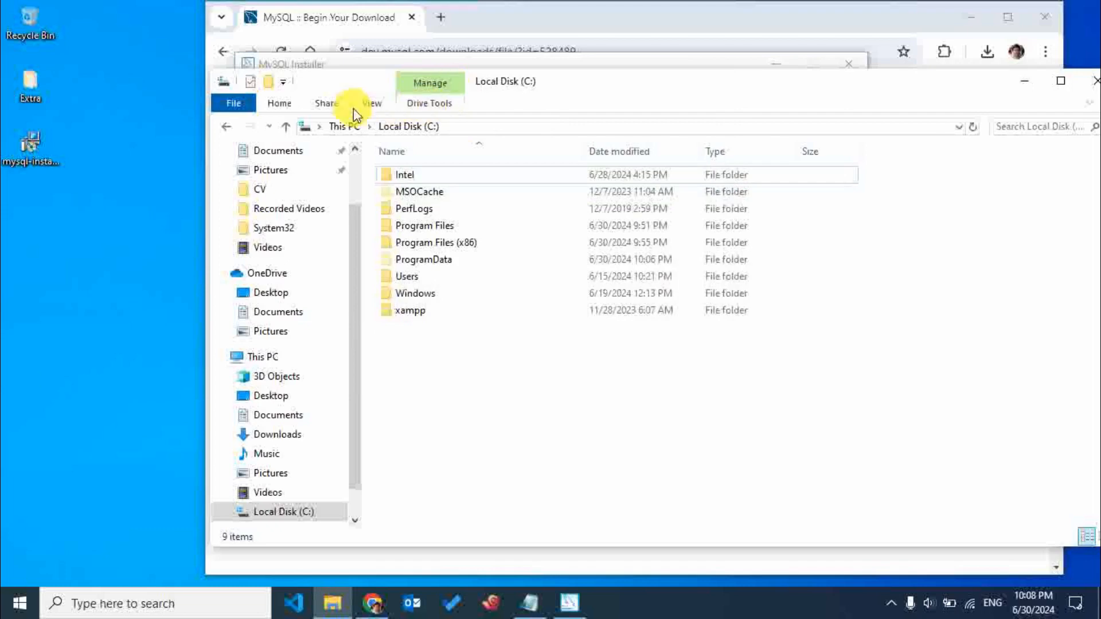
Turn off the display of hidden items for the C: drive and close the File Explorer window.
{"action": "left_click", "coordinate": [370, 104]}
{"action": "left_click", "coordinate": [792, 161]}
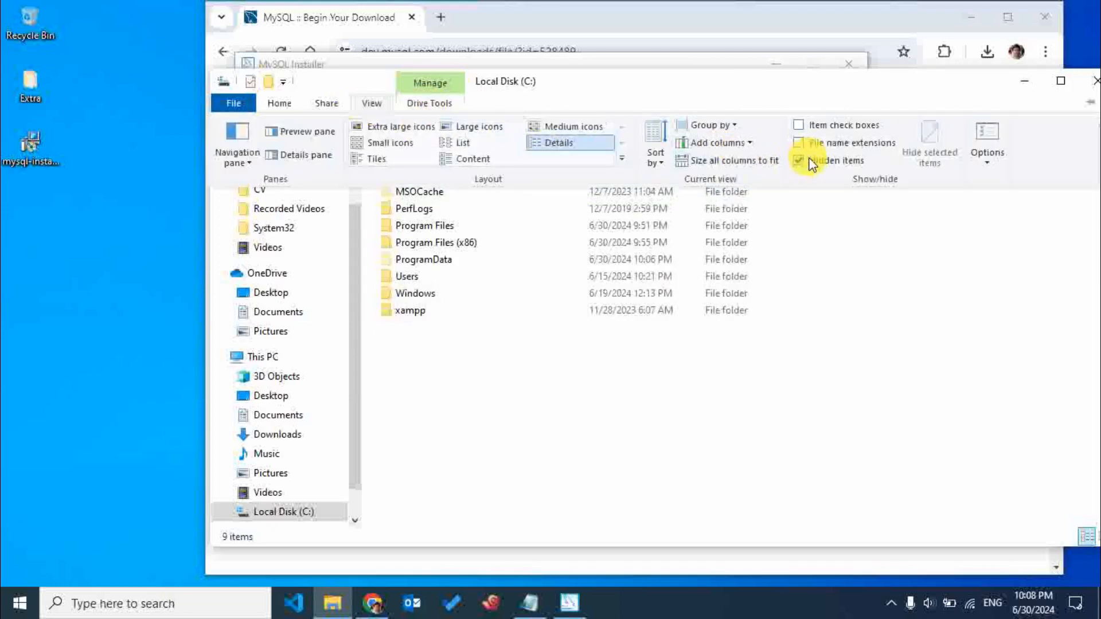
{"action": "right_click", "coordinate": [912, 285]}
{"action": "left_click", "coordinate": [956, 350]}
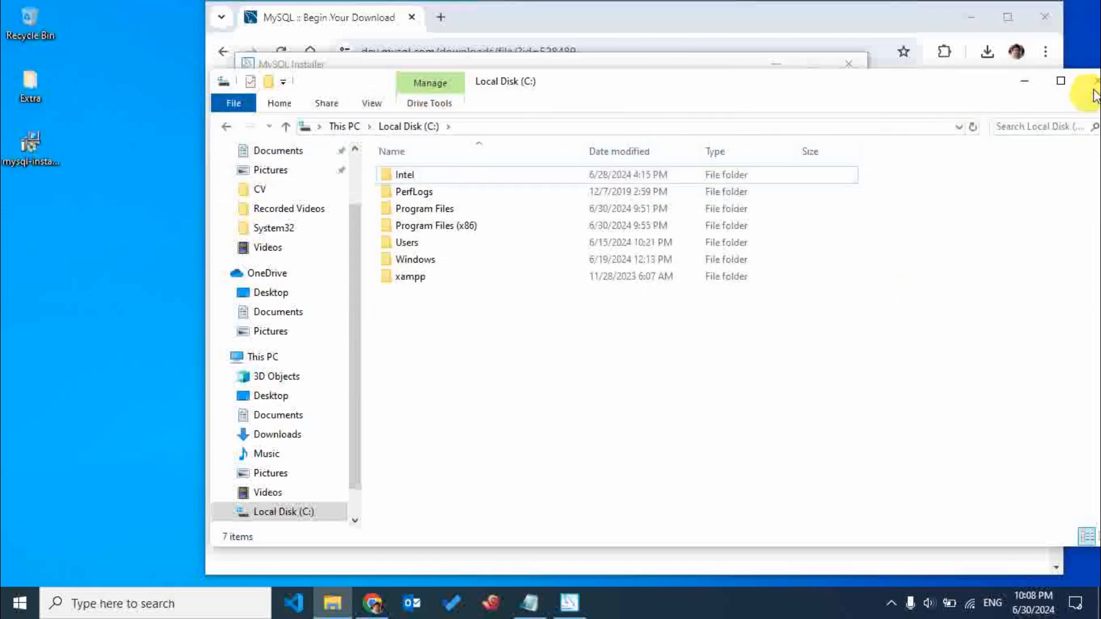
{"action": "left_click", "coordinate": [1096, 81]}
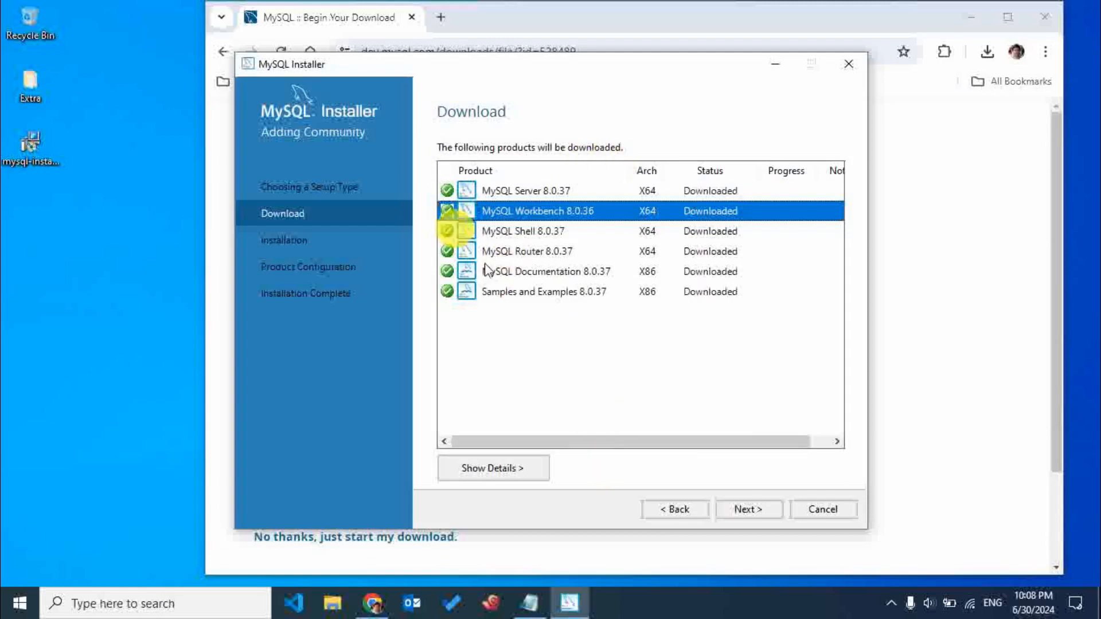
Start installing the downloaded MySQL products and minimize the browser window behind the installer.
{"action": "left_click", "coordinate": [756, 510]}
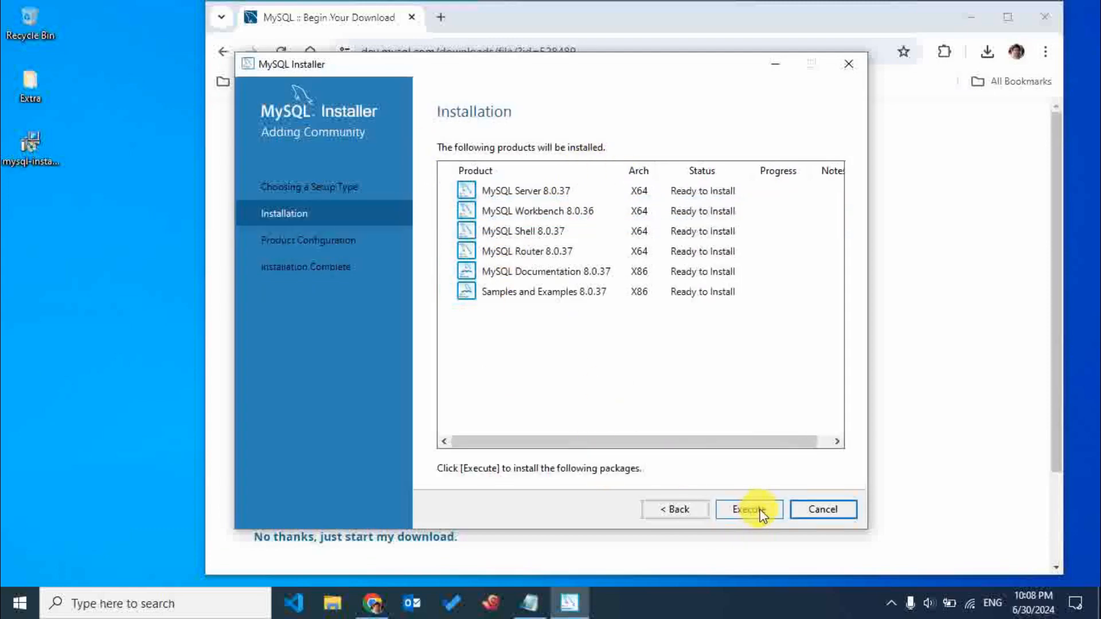
{"action": "left_click", "coordinate": [756, 509]}
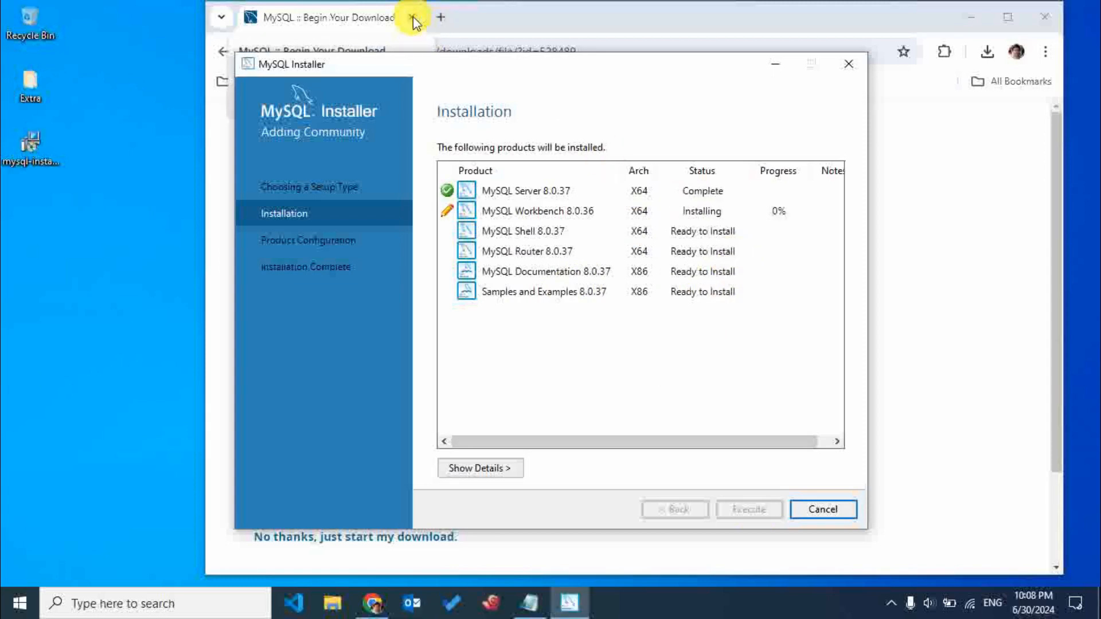
{"action": "left_click", "coordinate": [972, 16]}
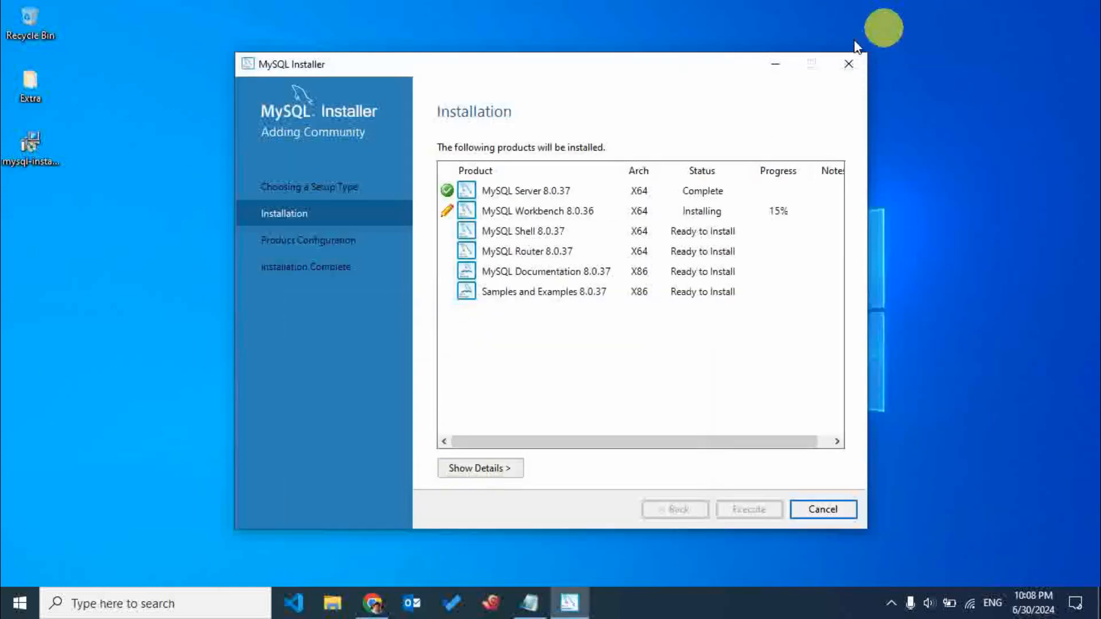
{"action": "left_click_drag", "start_coordinate": [588, 73], "coordinate": [586, 63]}
{"action": "right_click", "coordinate": [1055, 127]}
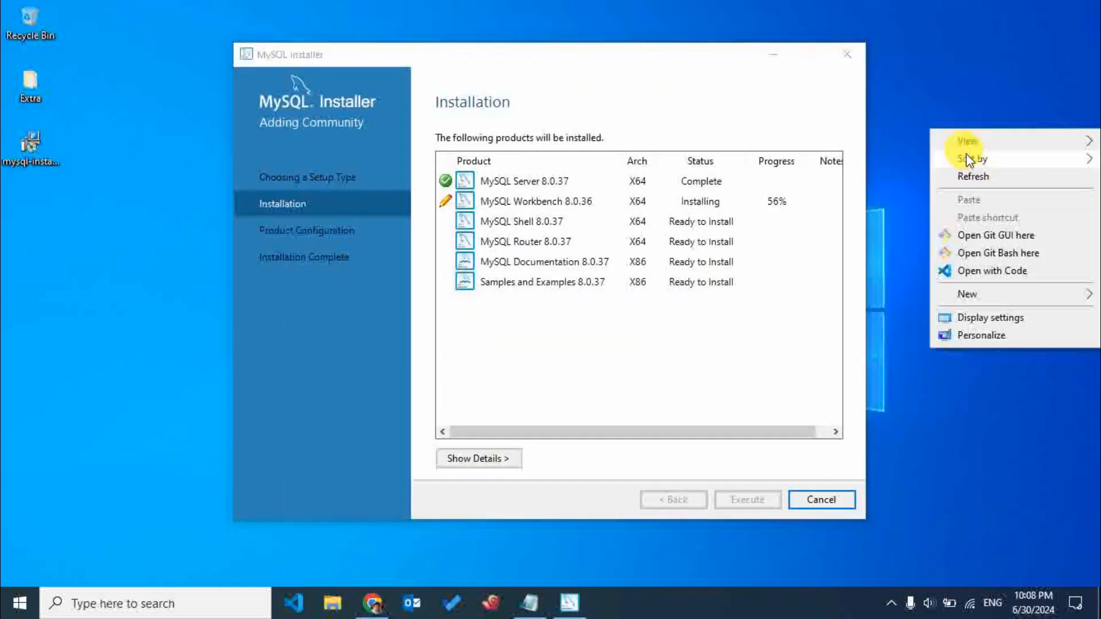
{"action": "left_click", "coordinate": [973, 173]}
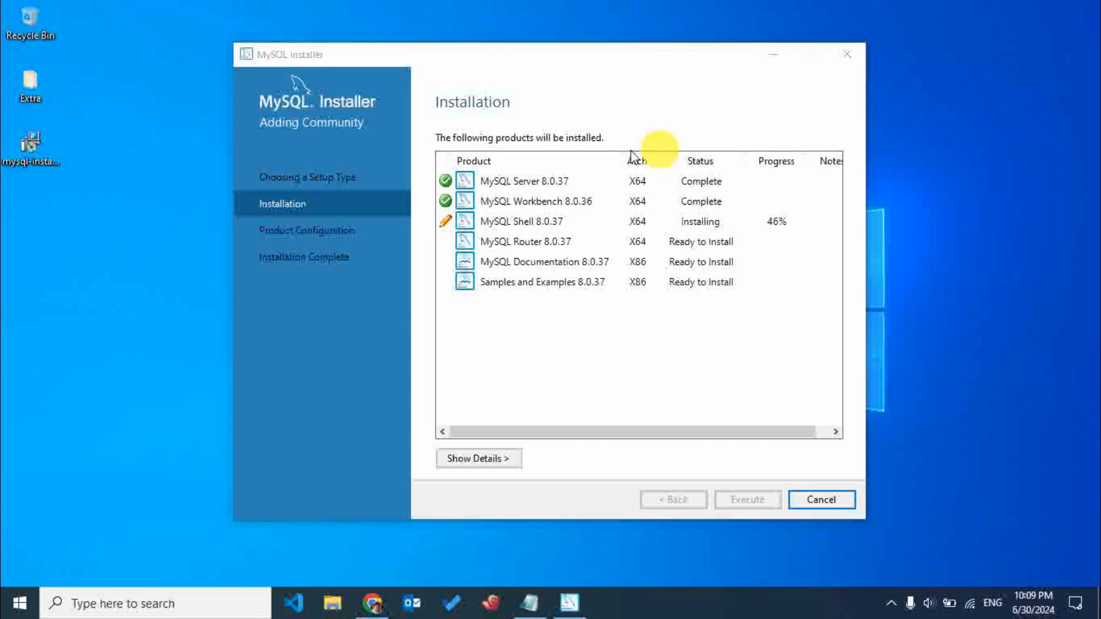
{"action": "left_click", "coordinate": [560, 240]}
{"action": "left_click", "coordinate": [573, 263]}
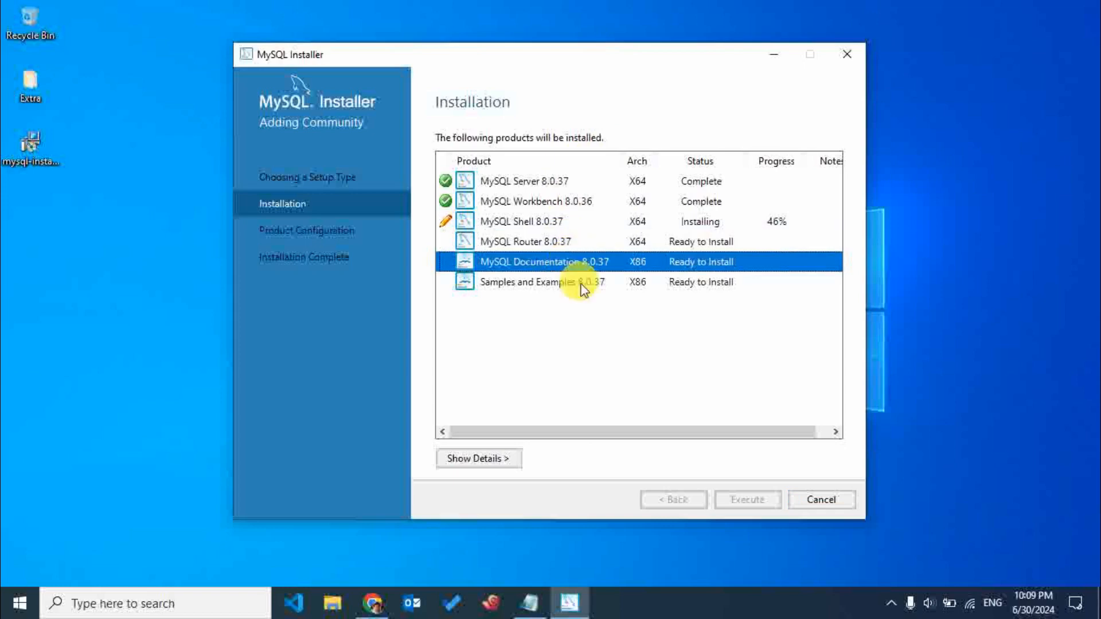
{"action": "left_click", "coordinate": [585, 282]}
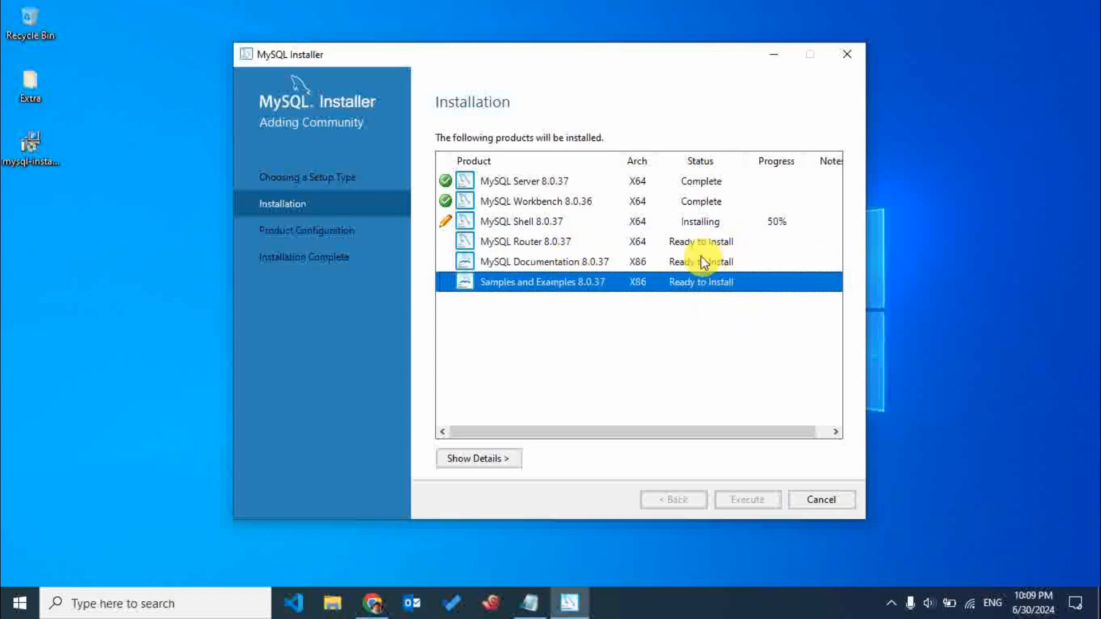
{"action": "left_click", "coordinate": [637, 260]}
{"action": "left_click", "coordinate": [646, 245]}
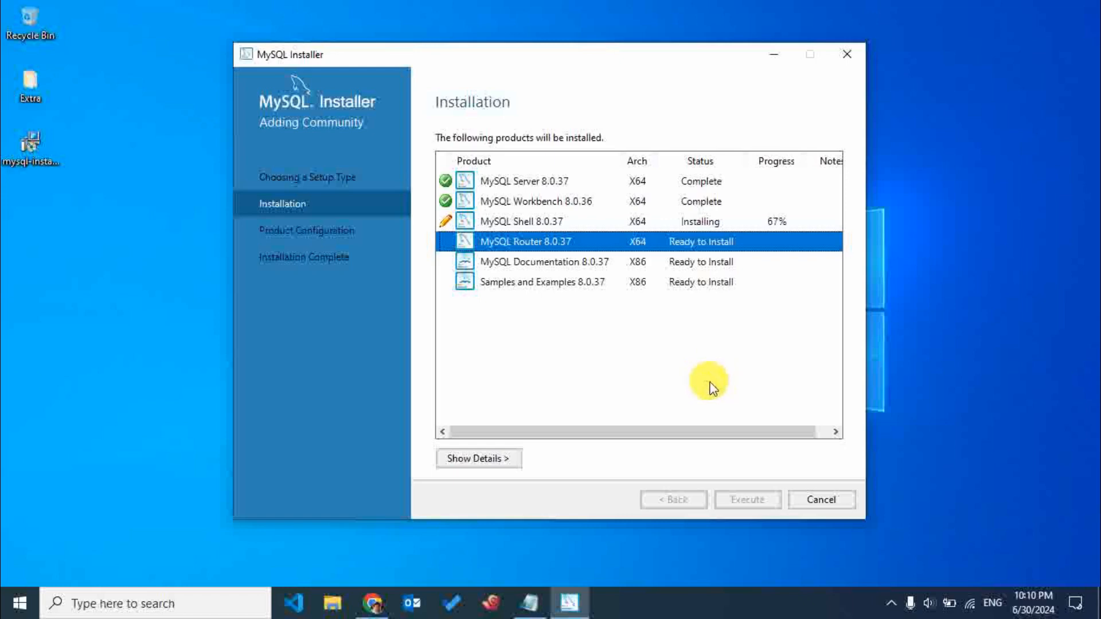
{"action": "right_click", "coordinate": [939, 163]}
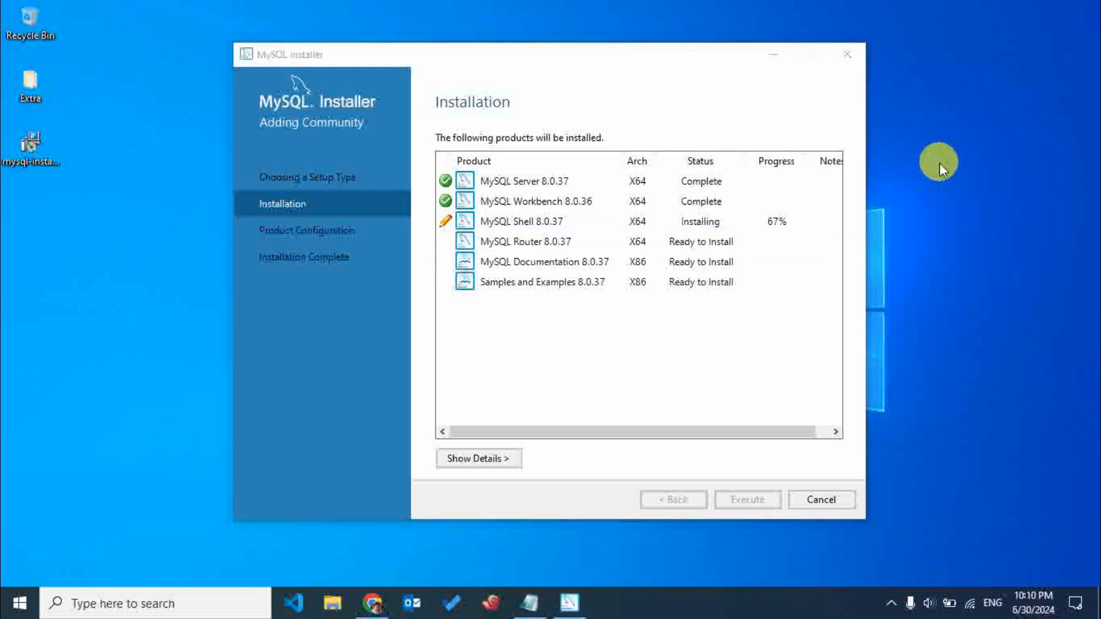
{"action": "left_click", "coordinate": [960, 211]}
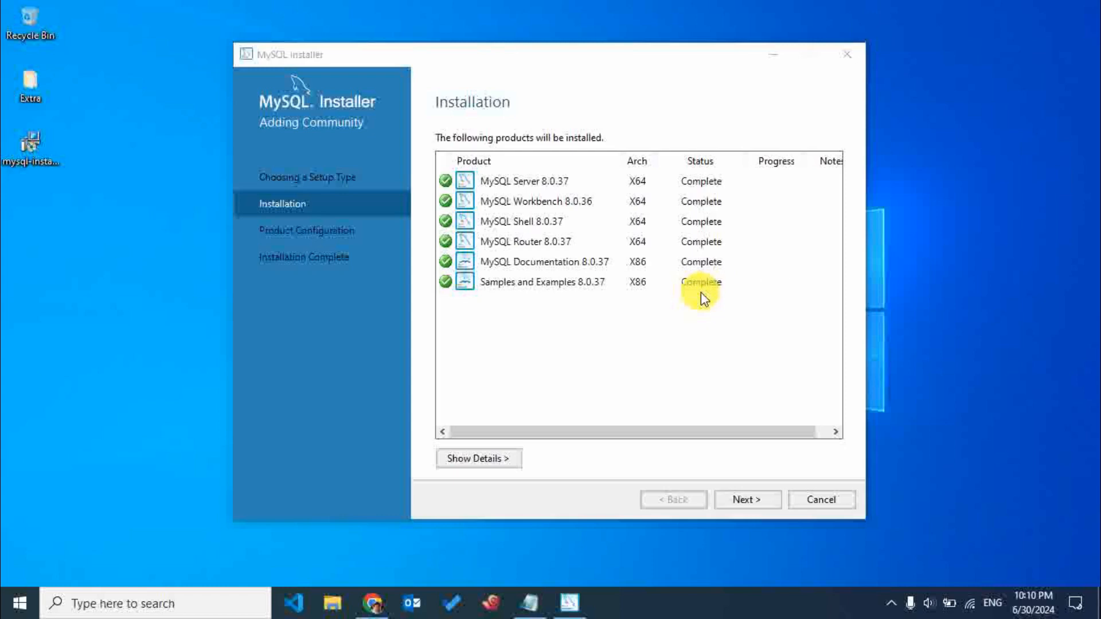
Proceed through the MySQL Server configuration, keeping Development Computer with the default connectivity settings and strong password encryption for authentication.
{"action": "left_click", "coordinate": [755, 499]}
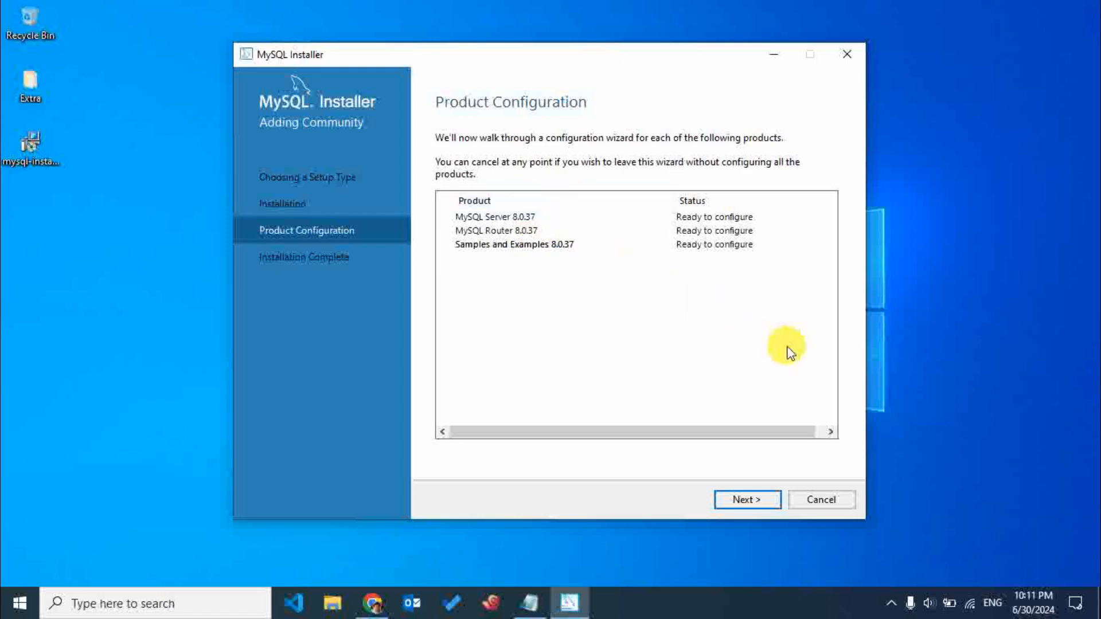
{"action": "left_click", "coordinate": [755, 501]}
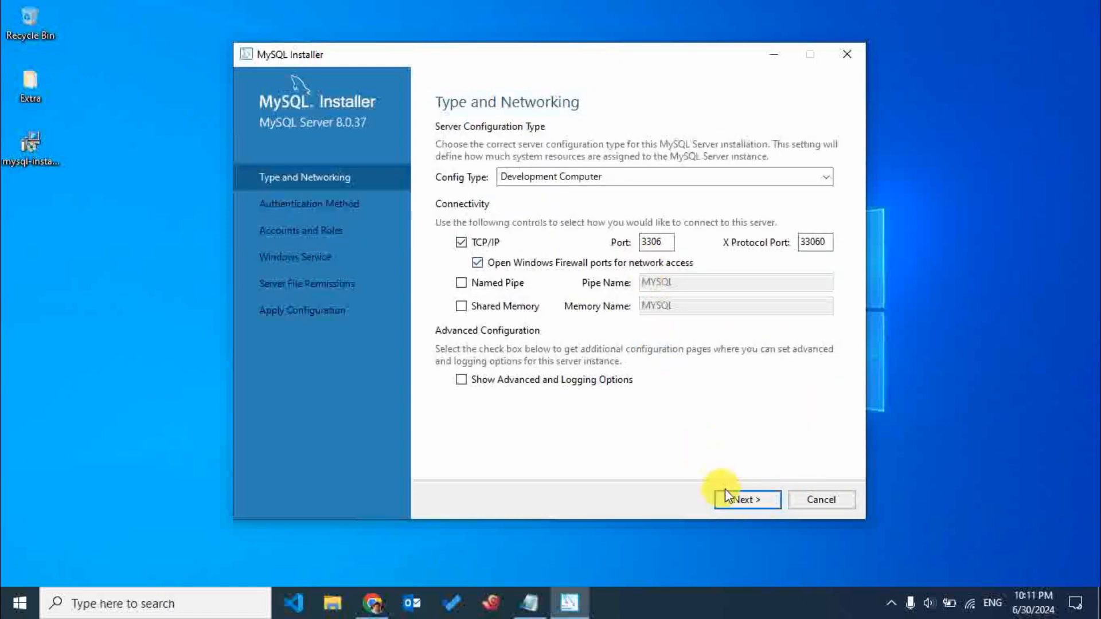
{"action": "left_click", "coordinate": [718, 177]}
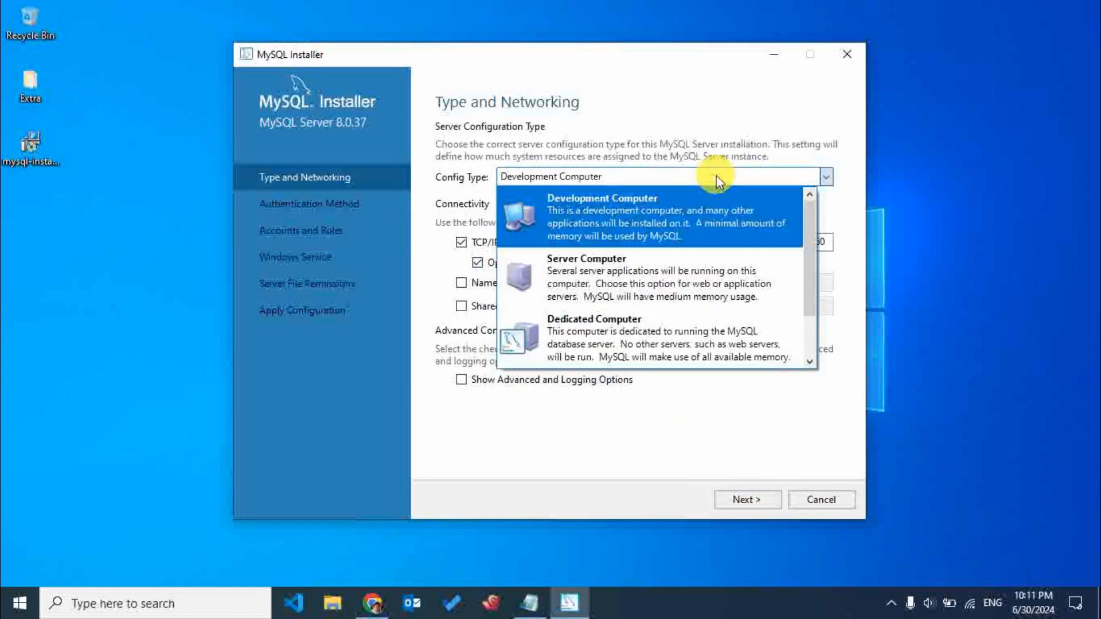
{"action": "left_click", "coordinate": [718, 179]}
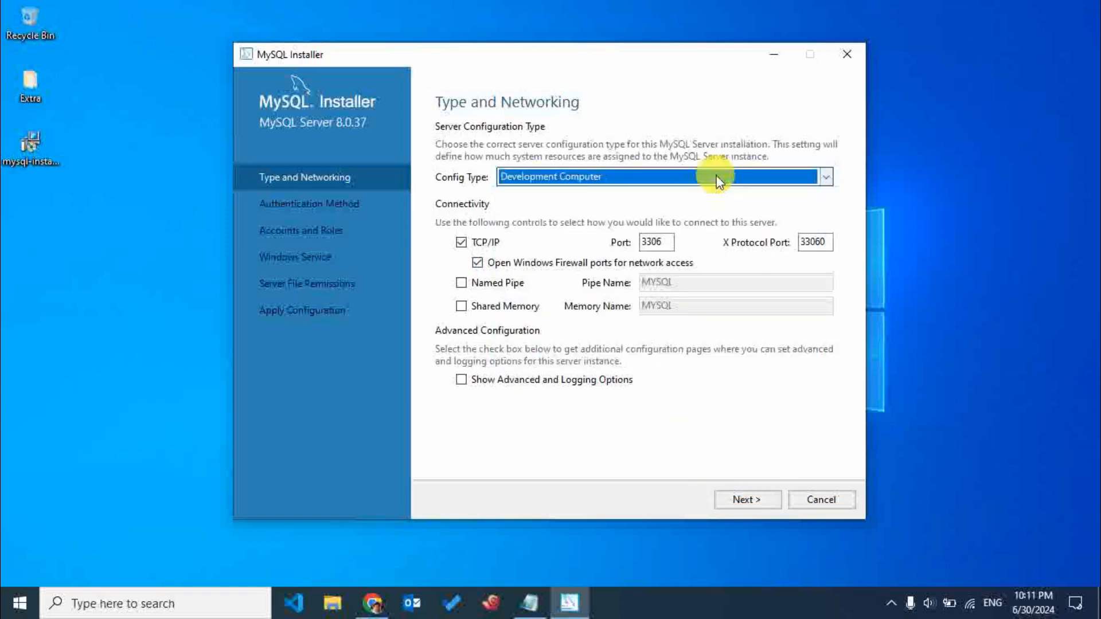
{"action": "left_click", "coordinate": [758, 501]}
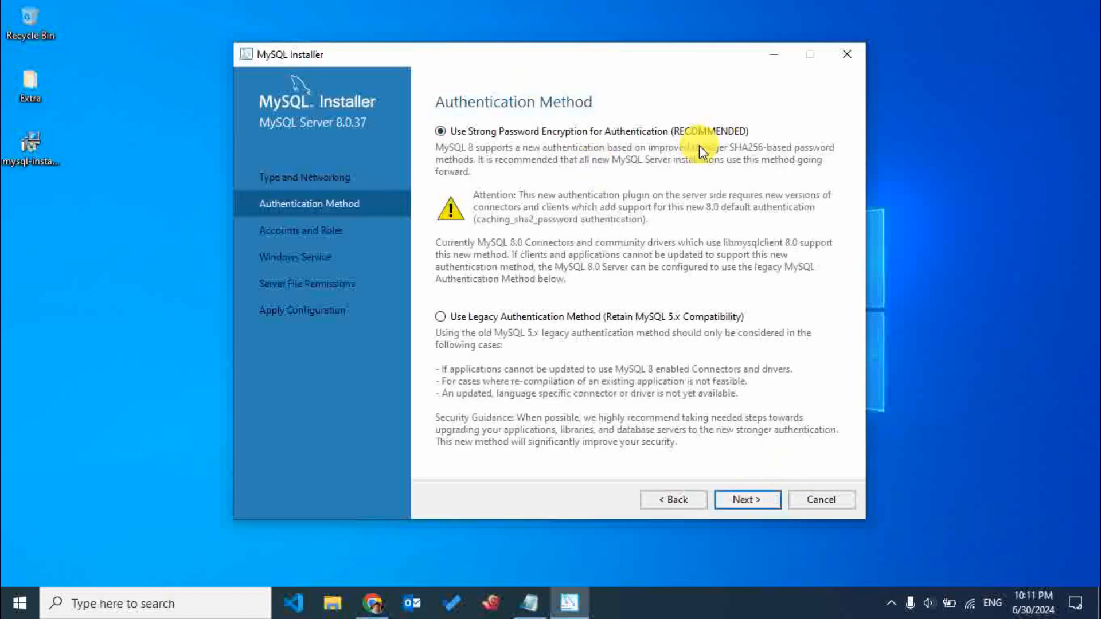
{"action": "left_click", "coordinate": [733, 505]}
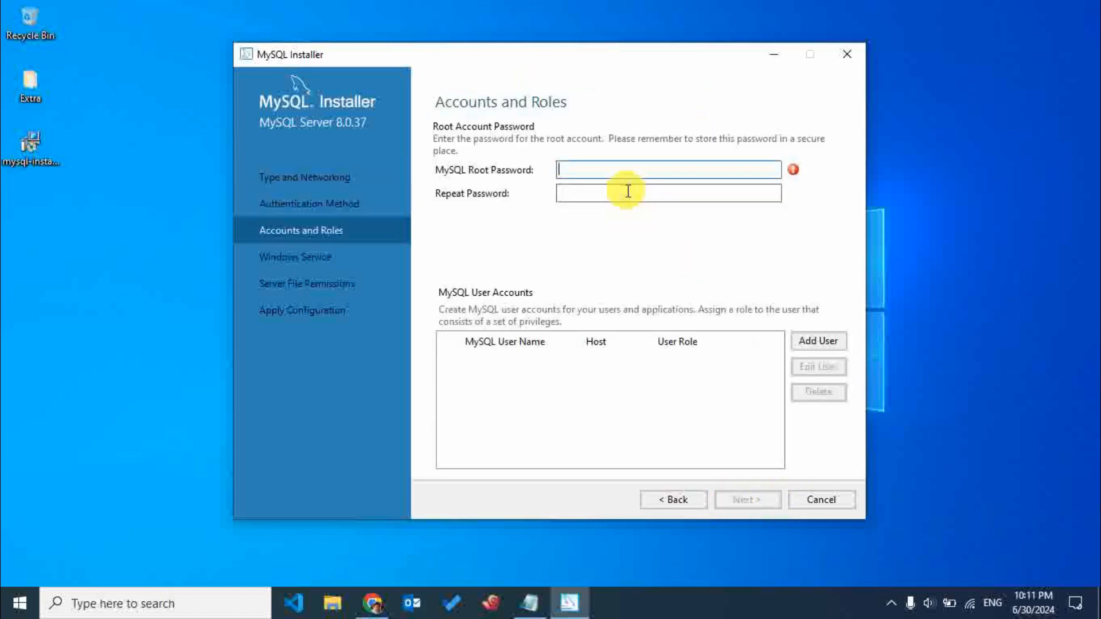
Enter the MySQL root password, repeat it in the confirmation field and continue from Accounts and Roles.
{"action": "type", "text": "•••••"}
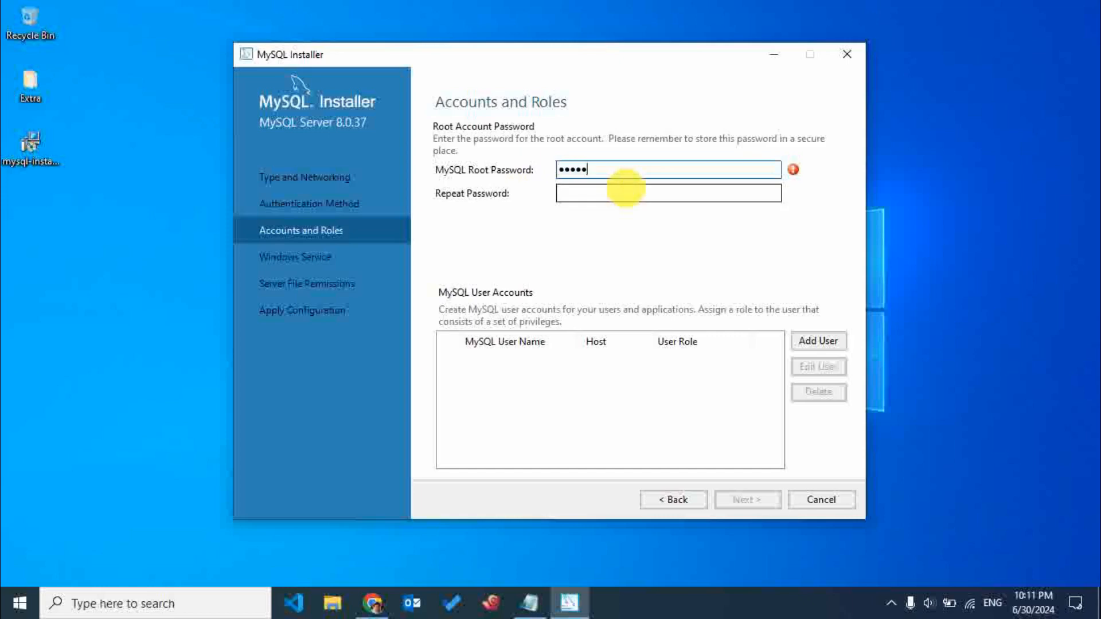
{"action": "key", "text": "BackSpace"}
{"action": "key", "text": "BackSpace"}
{"action": "key", "text": "BackSpace"}
{"action": "key", "text": "BackSpace"}
{"action": "key", "text": "BackSpace"}
{"action": "type", "text": "•••••••••"}
{"action": "left_click", "coordinate": [626, 188]}
{"action": "type", "text": "••••••••"}
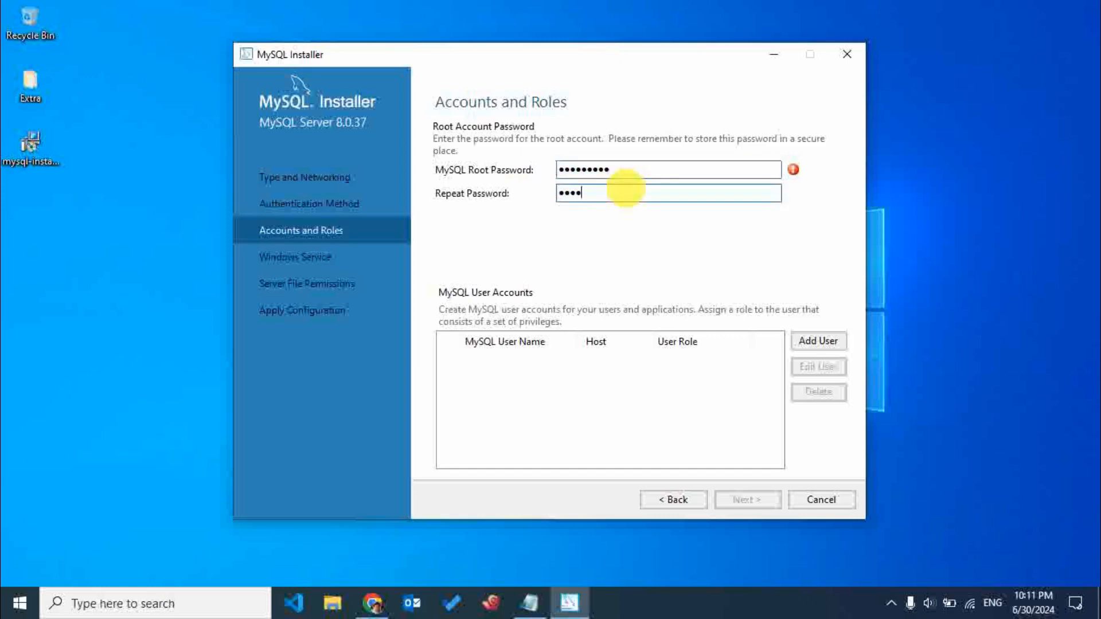
{"action": "type", "text": "•"}
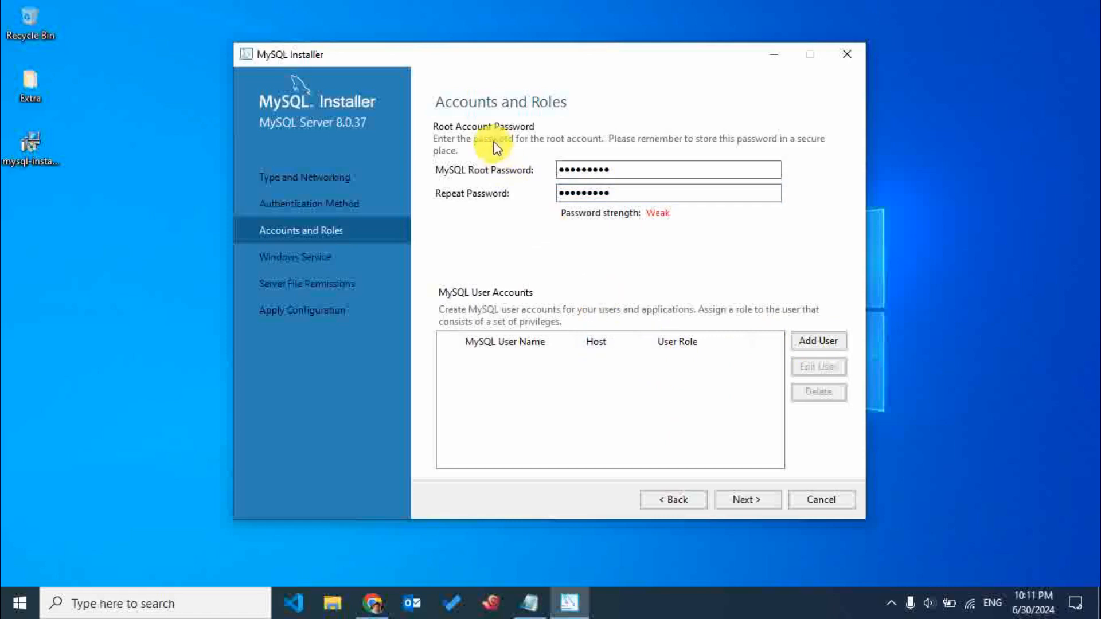
{"action": "left_click", "coordinate": [741, 497]}
Keep the Windows service name MySQL80 and grant full file access only to the service user and administrators group.
{"action": "left_click_drag", "start_coordinate": [627, 208], "coordinate": [504, 209]}
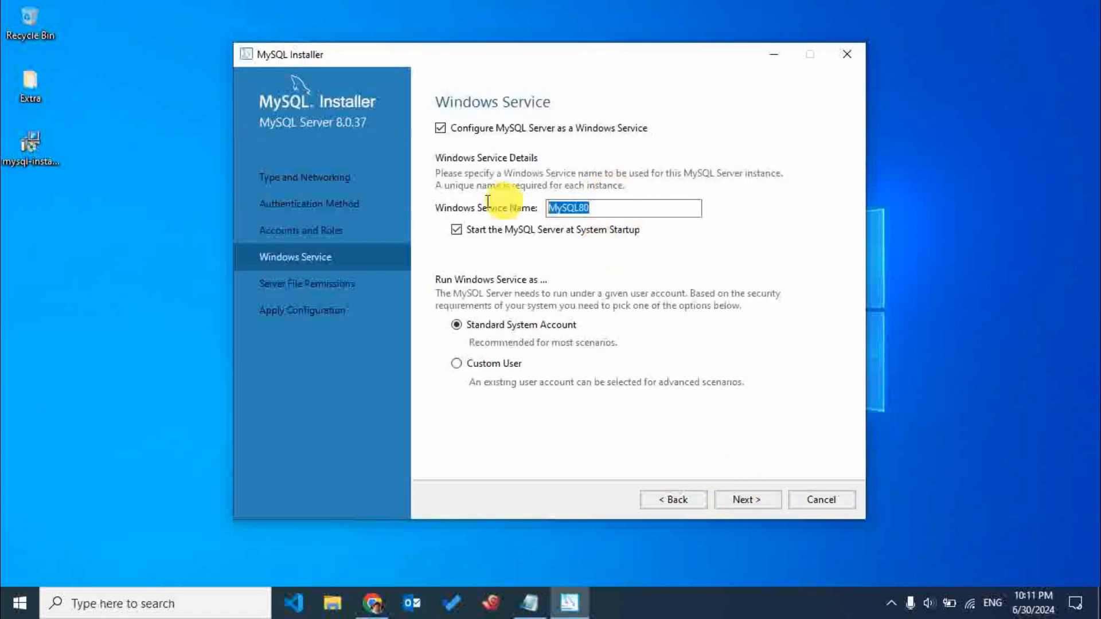
{"action": "left_click", "coordinate": [749, 502]}
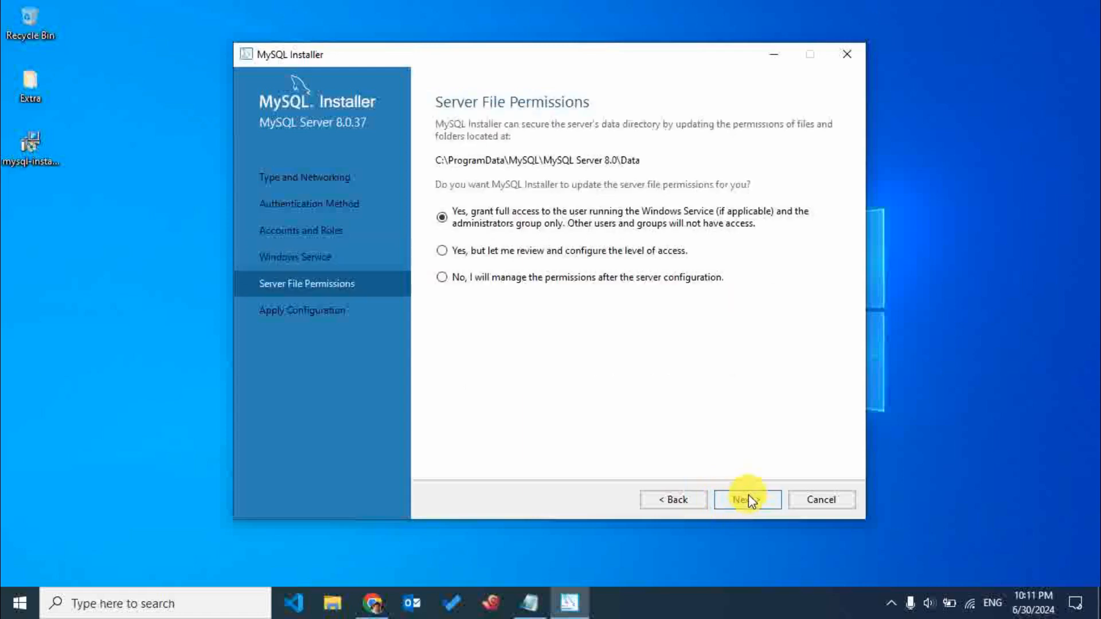
{"action": "left_click", "coordinate": [748, 503]}
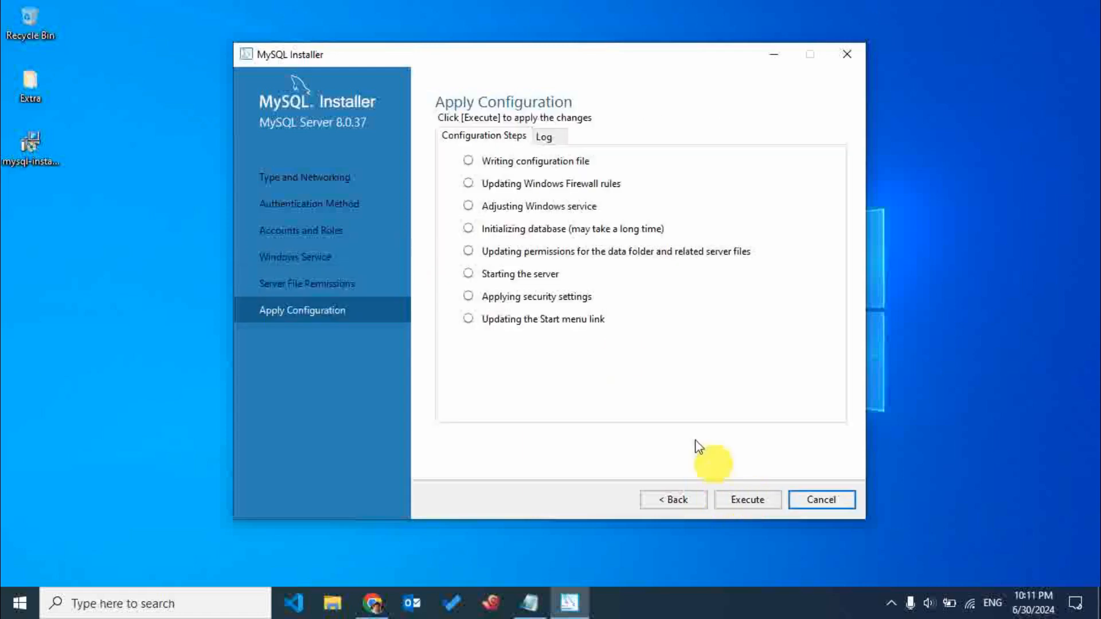
Apply the MySQL Server 8.0.37 configuration and finish it once all configuration steps have run.
{"action": "left_click", "coordinate": [748, 500]}
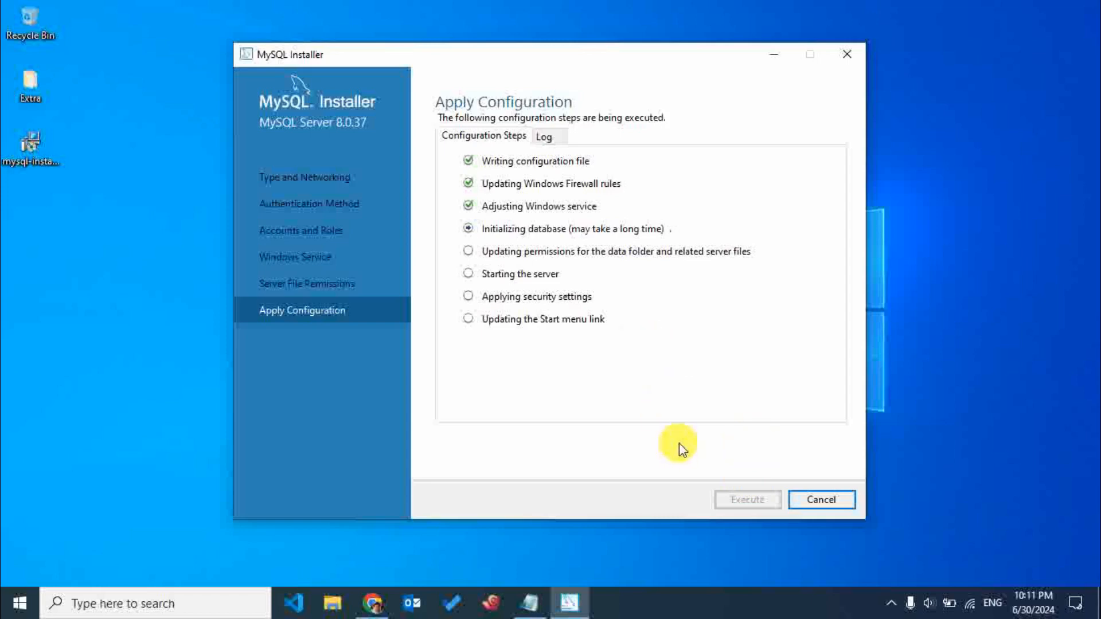
{"action": "right_click", "coordinate": [965, 370]}
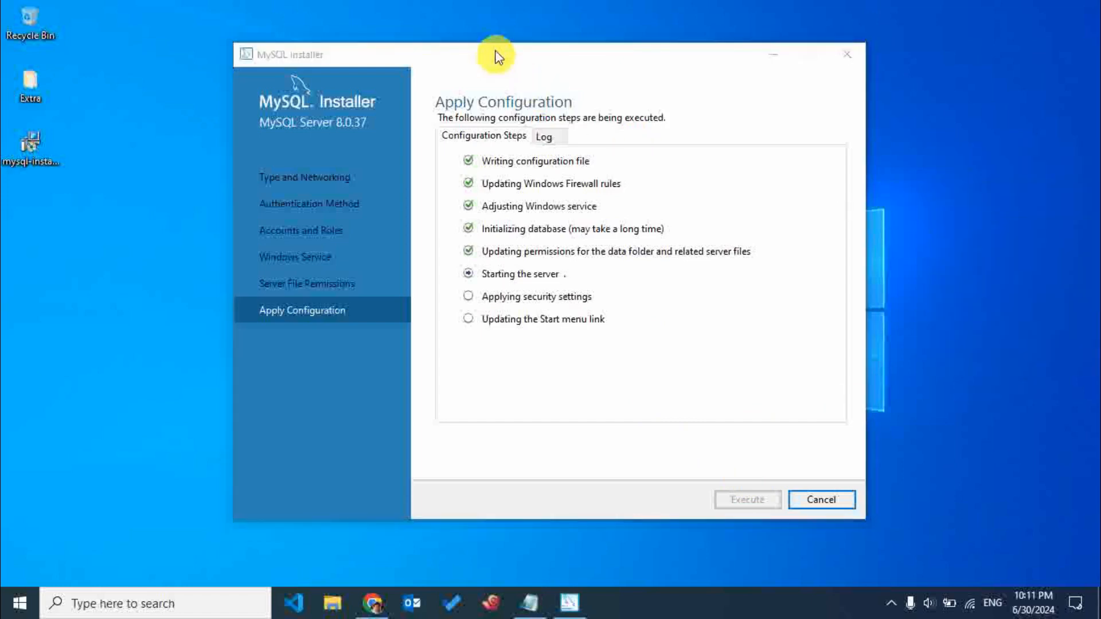
{"action": "left_click_drag", "start_coordinate": [492, 53], "coordinate": [498, 37]}
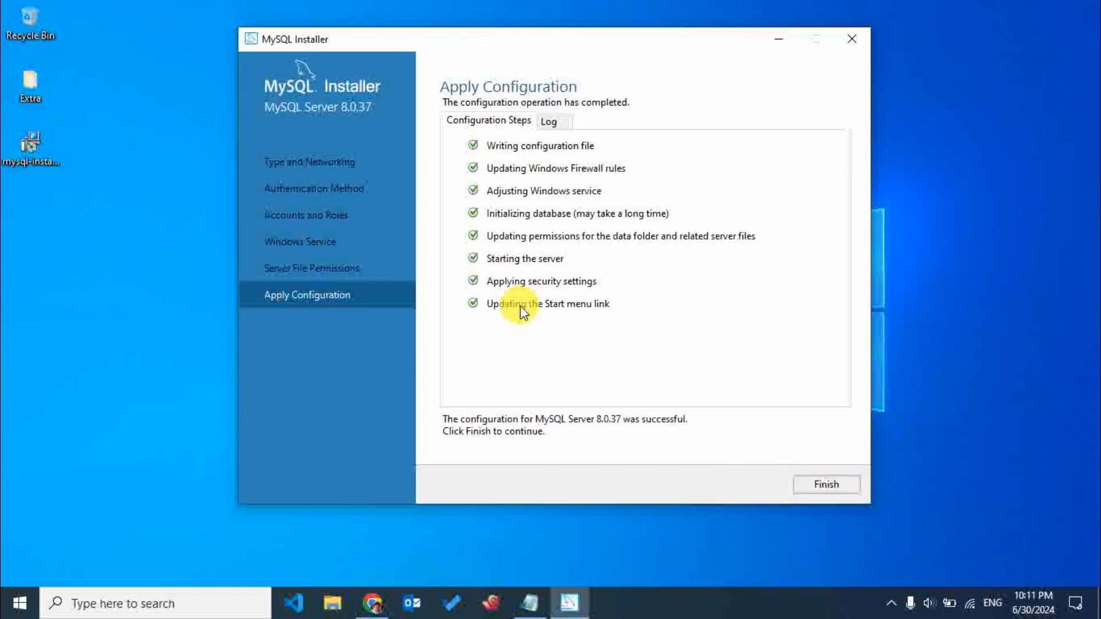
{"action": "left_click", "coordinate": [841, 496]}
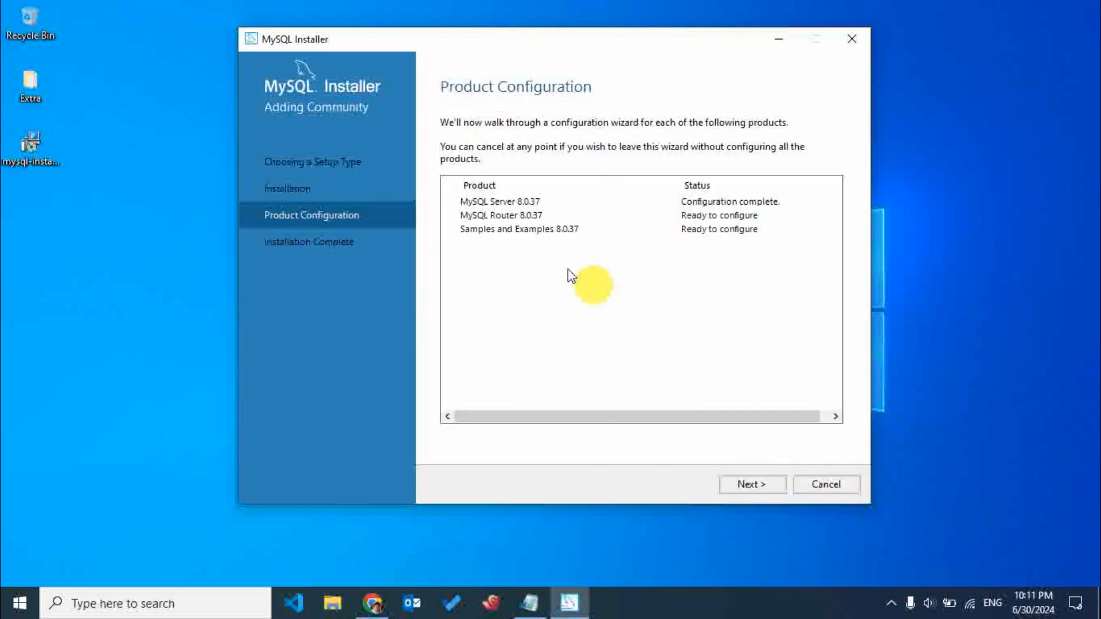
Reposition the installer window and continue past MySQL Router without configuring it, up to the Samples and Examples server connection.
{"action": "left_click_drag", "start_coordinate": [485, 41], "coordinate": [530, 22]}
{"action": "left_click", "coordinate": [804, 466]}
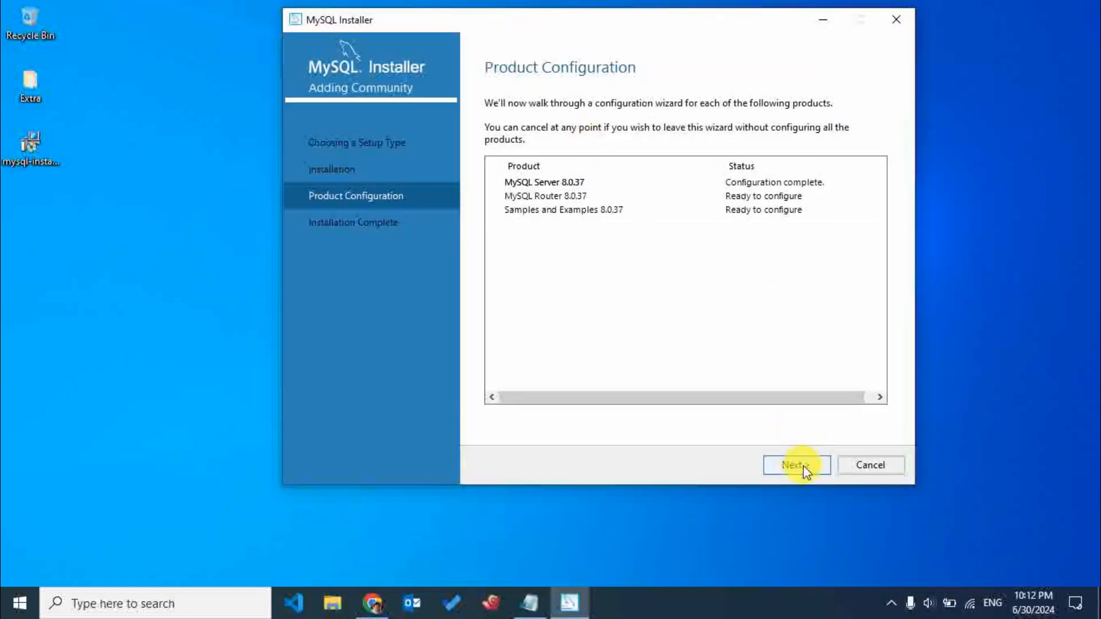
{"action": "left_click", "coordinate": [804, 466]}
{"action": "left_click", "coordinate": [804, 466]}
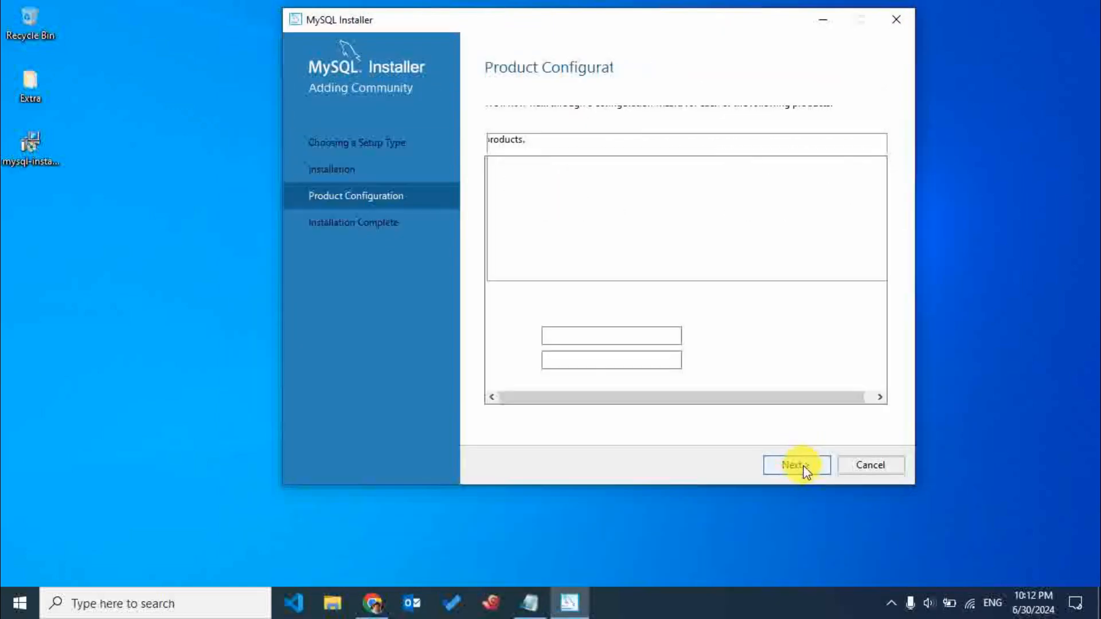
Enter the root account's password for MySQL Server 8.0.37, check the credentials and continue.
{"action": "left_click", "coordinate": [584, 361]}
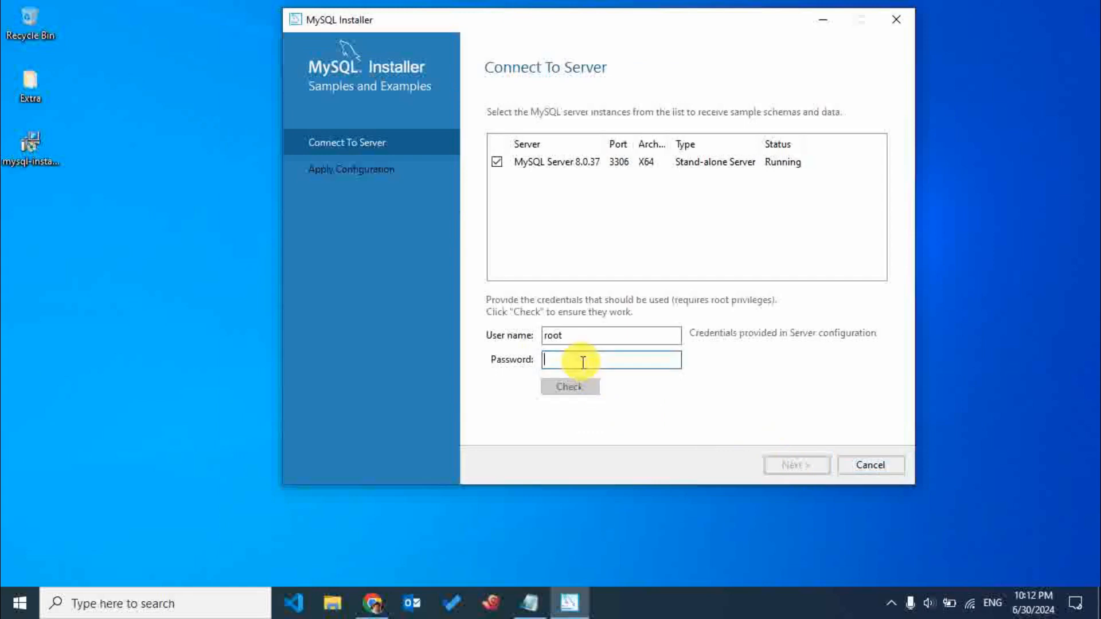
{"action": "type", "text": "•••"}
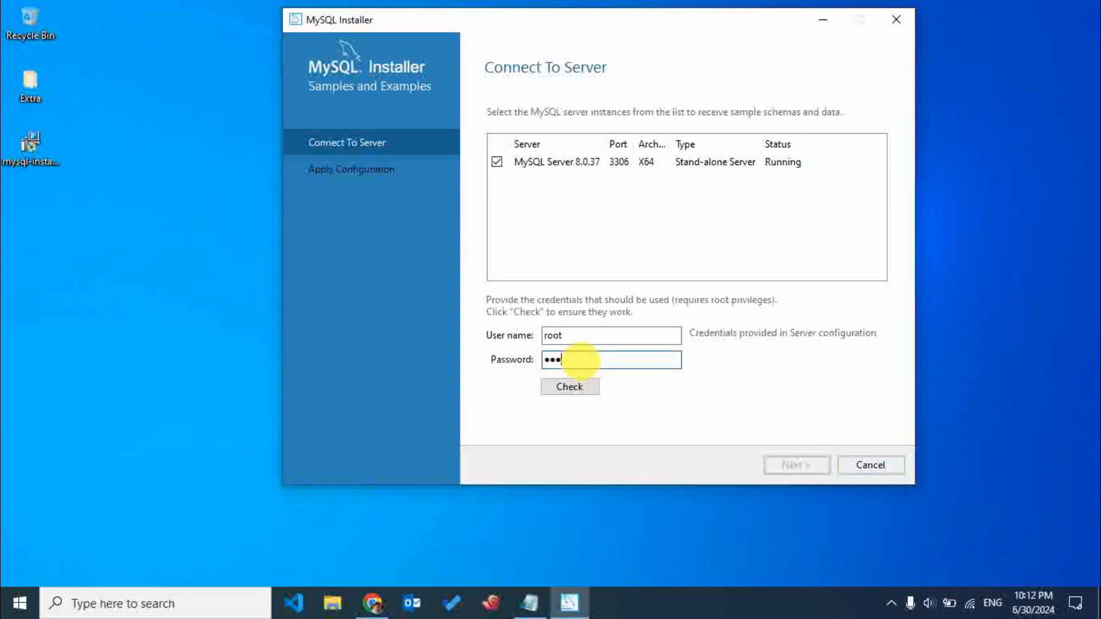
{"action": "key", "text": "BackSpace"}
{"action": "key", "text": "BackSpace"}
{"action": "key", "text": "BackSpace"}
{"action": "type", "text": "•••••••••"}
{"action": "left_click", "coordinate": [570, 385]}
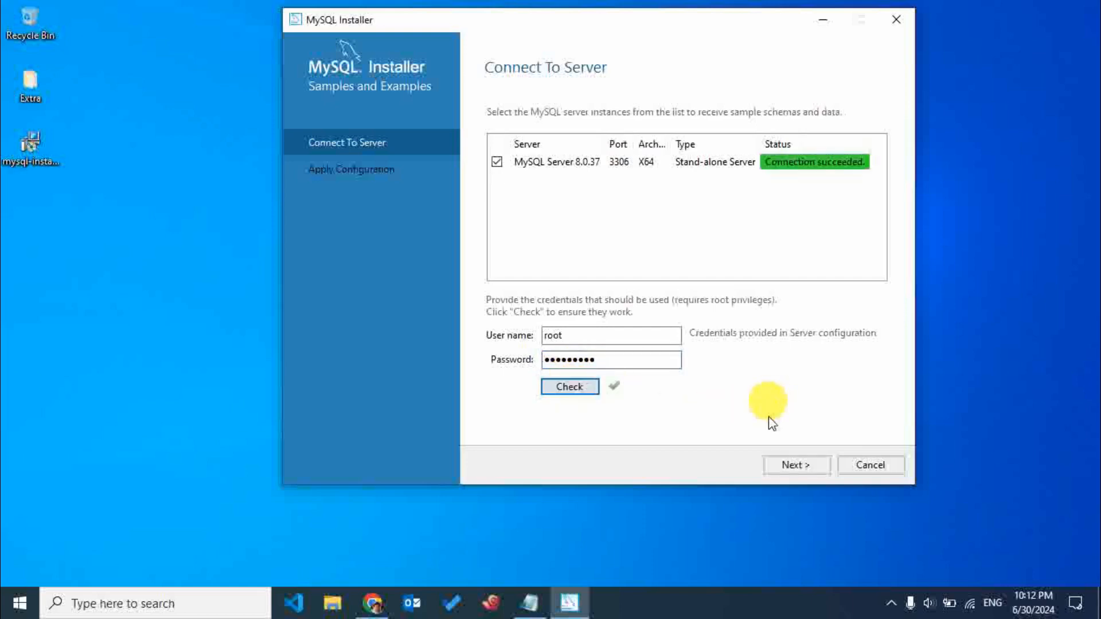
{"action": "left_click", "coordinate": [787, 466]}
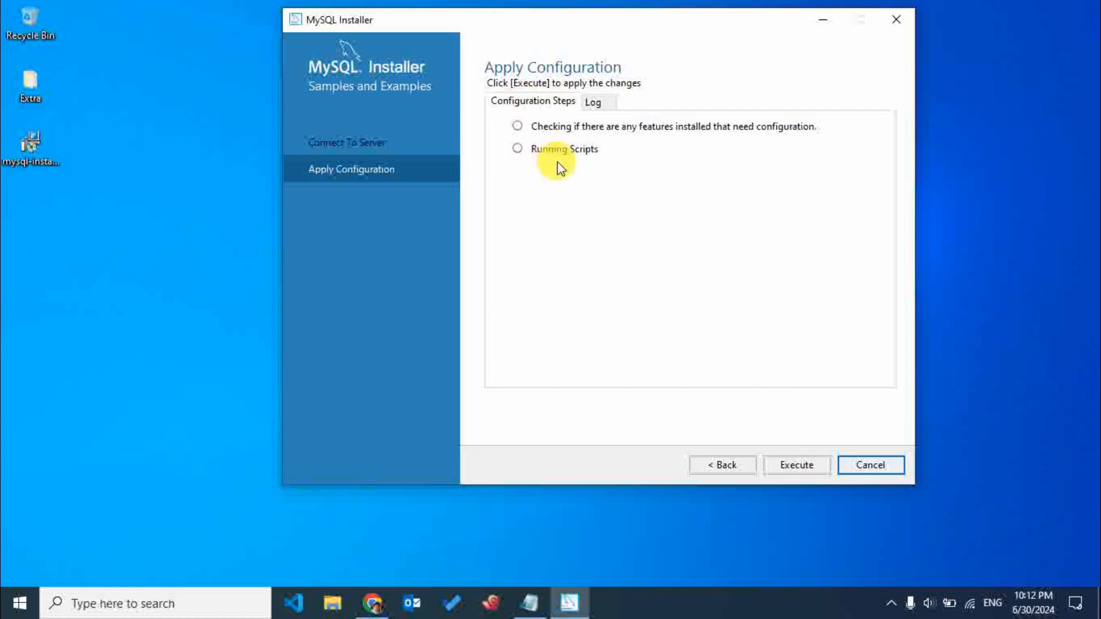
Apply the Samples and Examples configuration, finish it and complete the installer without cancelling the added products.
{"action": "left_click", "coordinate": [794, 463]}
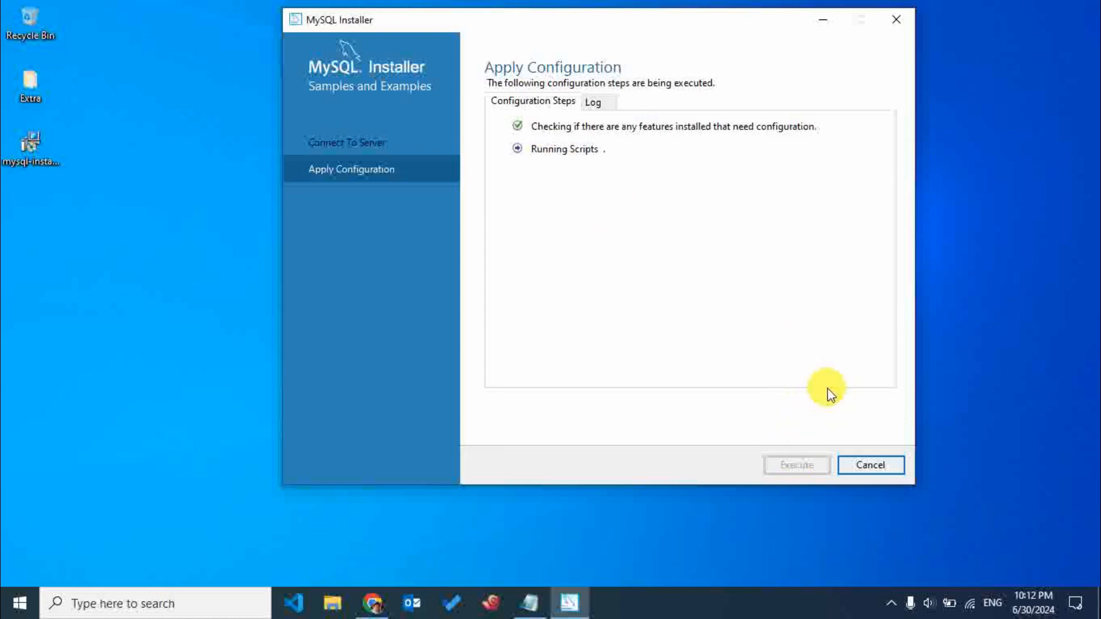
{"action": "right_click", "coordinate": [1000, 328]}
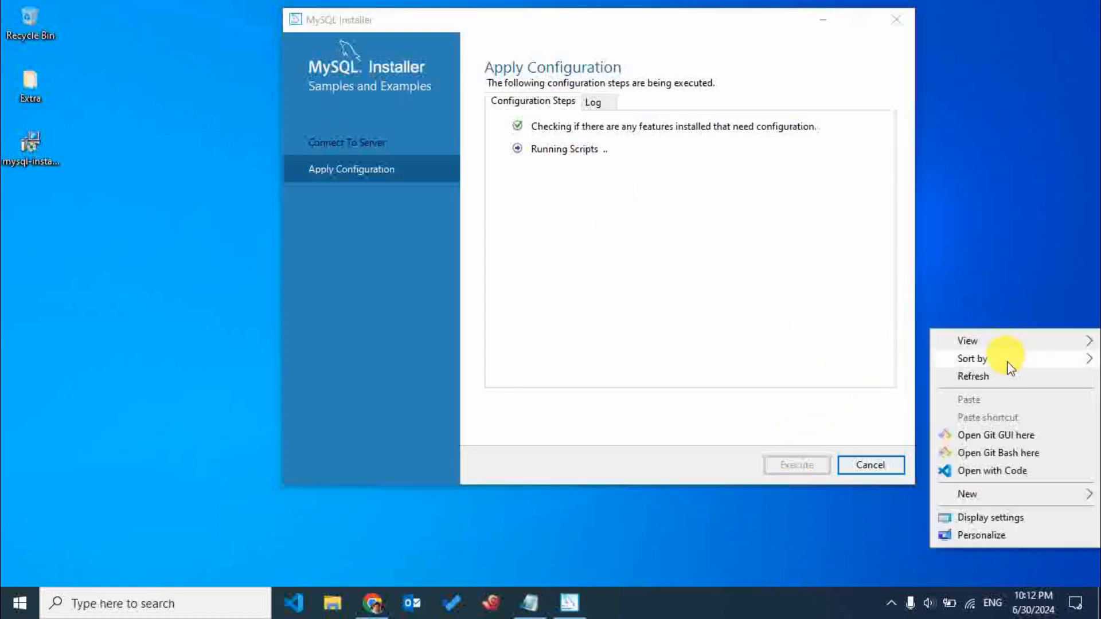
{"action": "left_click", "coordinate": [1007, 377]}
{"action": "right_click", "coordinate": [1004, 336]}
{"action": "left_click", "coordinate": [1008, 382]}
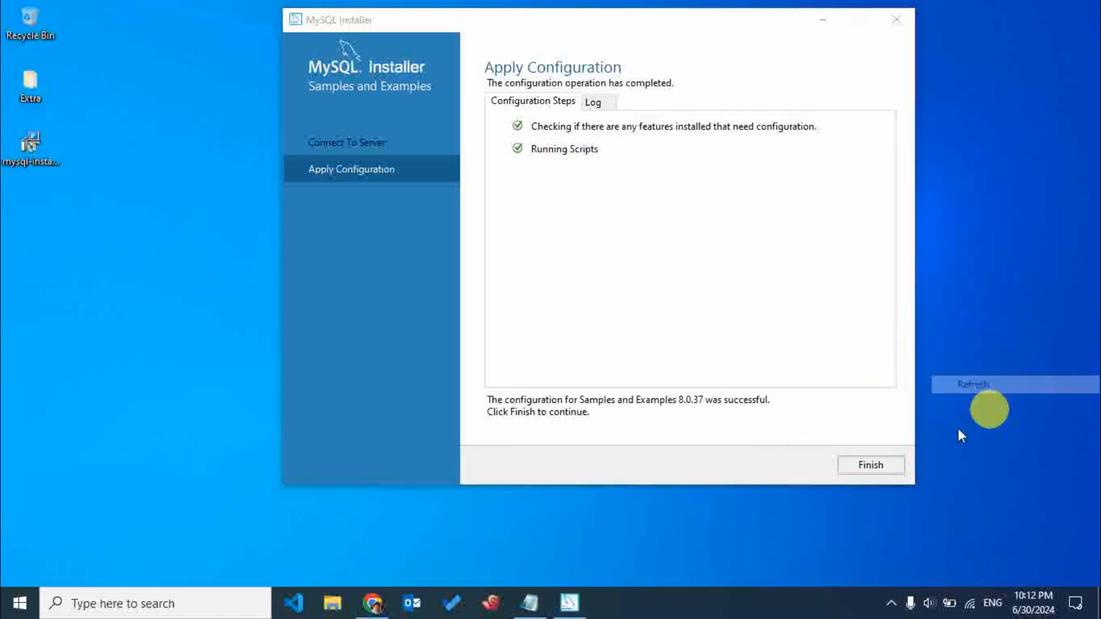
{"action": "left_click", "coordinate": [867, 463]}
{"action": "left_click", "coordinate": [882, 467]}
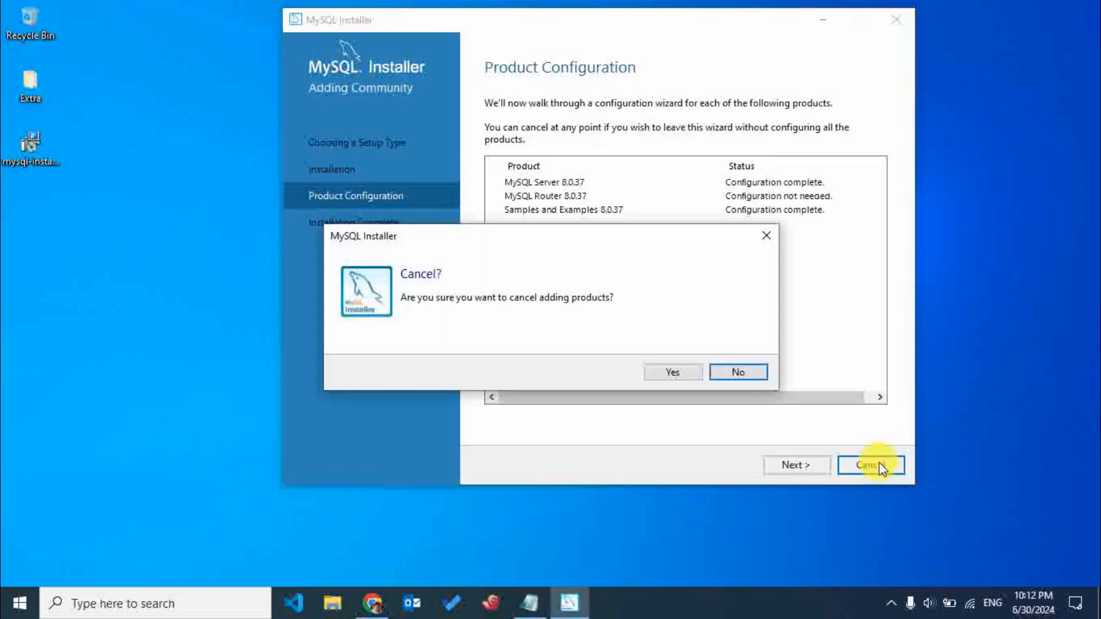
{"action": "left_click", "coordinate": [766, 236]}
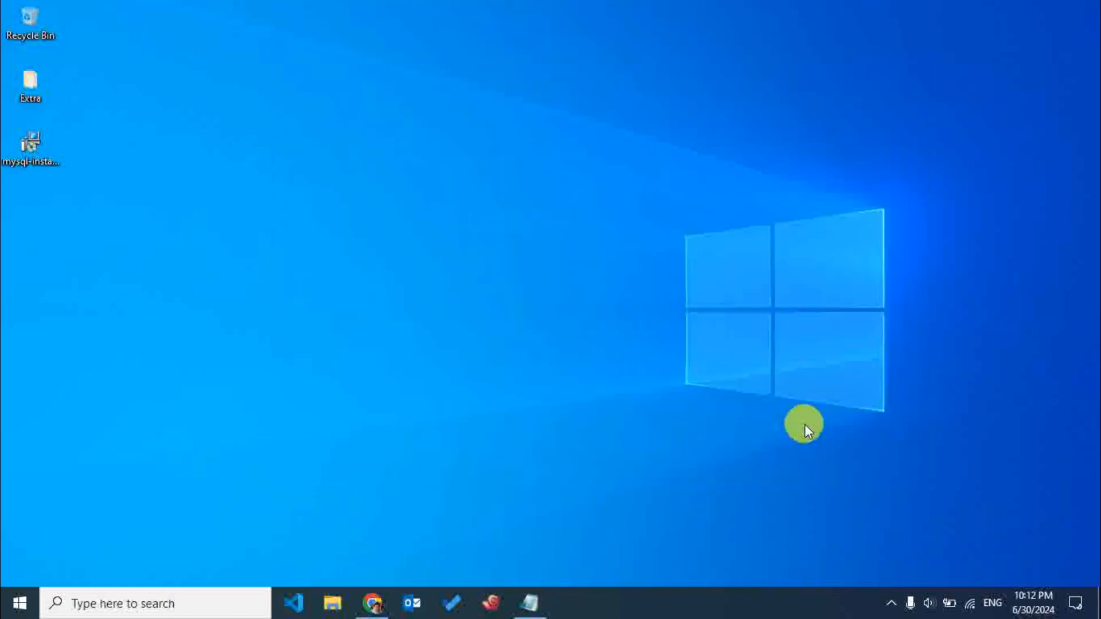
Try to log in to the MySQL 8.0 Command Line Client with the root password, then close its window.
{"action": "left_click", "coordinate": [187, 604]}
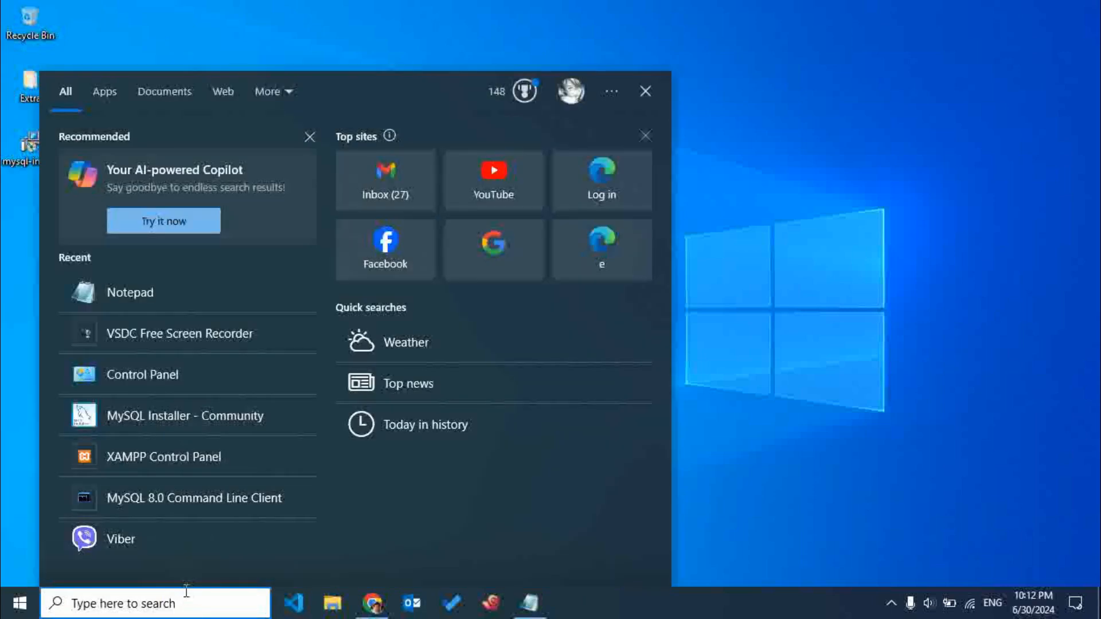
{"action": "type", "text": "mys"}
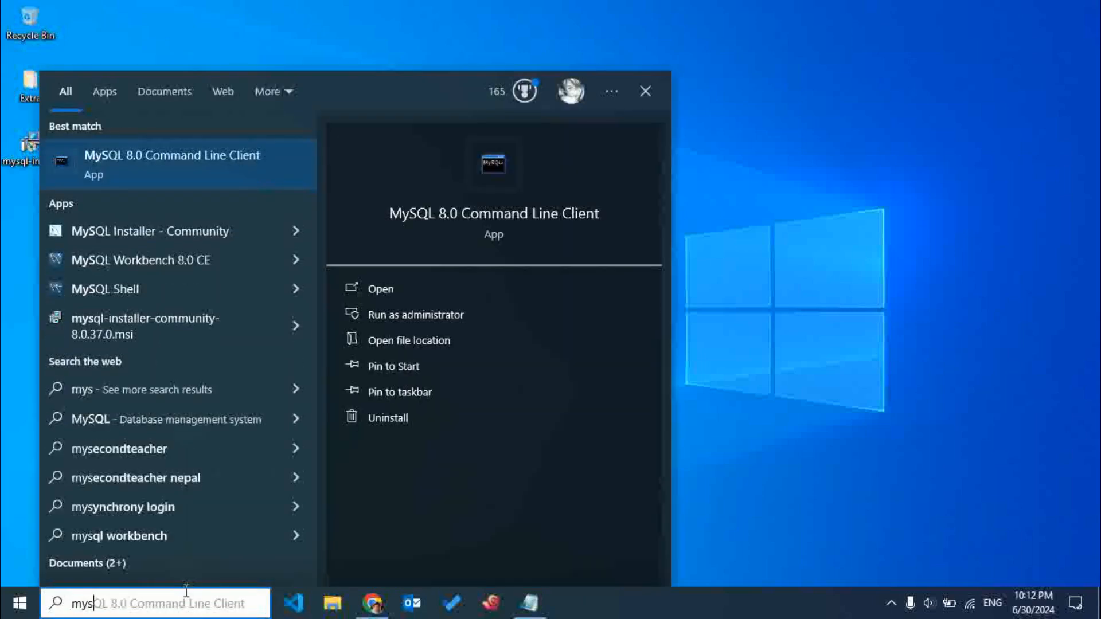
{"action": "left_click", "coordinate": [209, 170]}
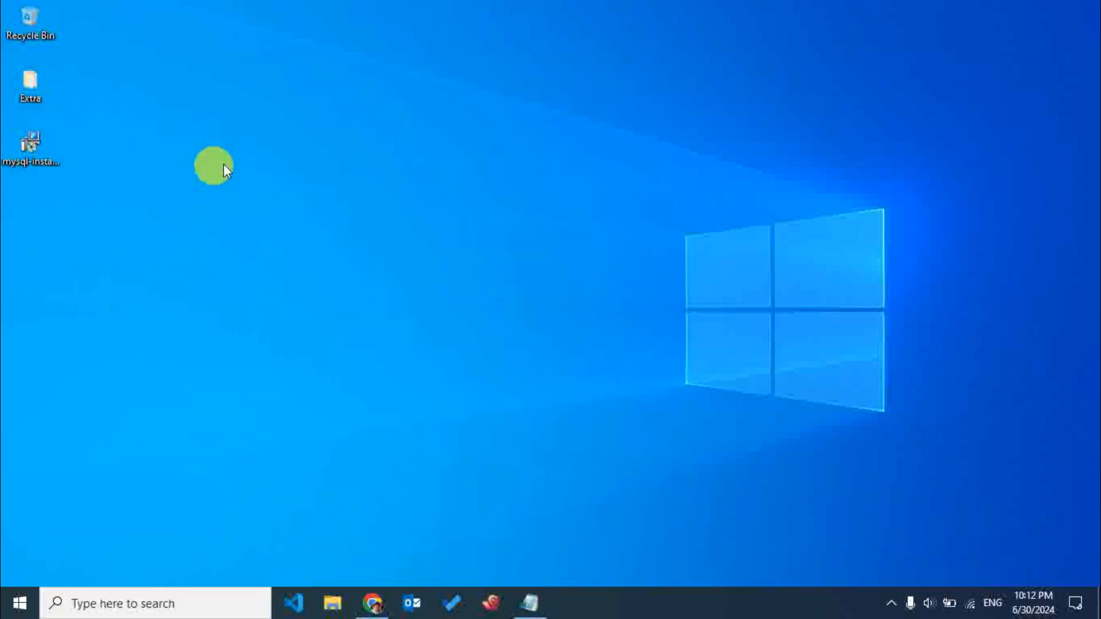
{"action": "type", "text": "*****"}
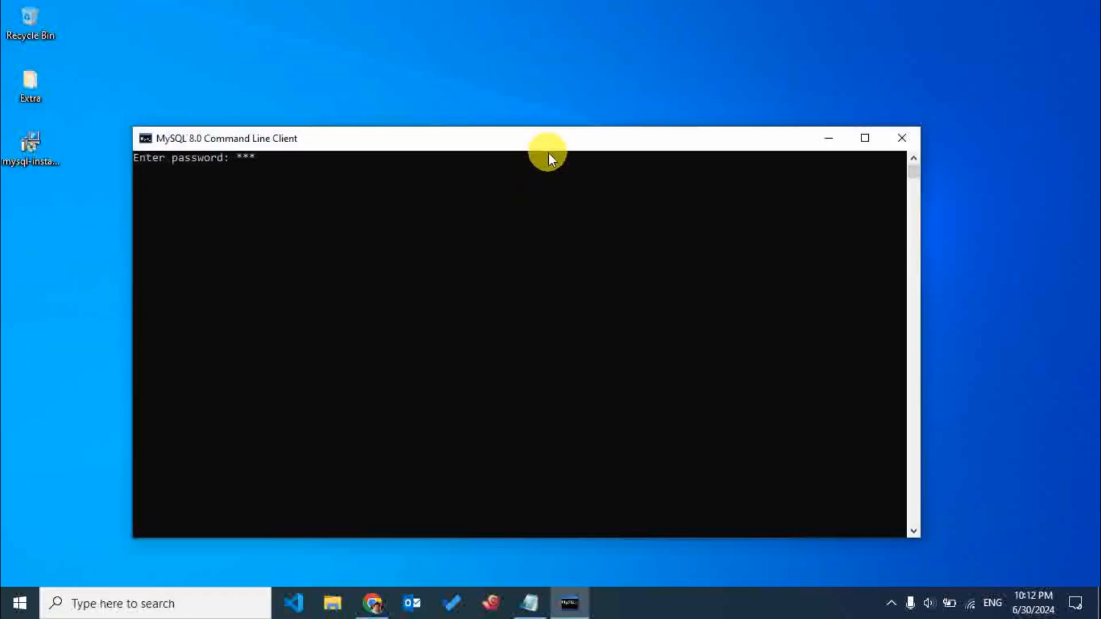
{"action": "type", "text": "*"}
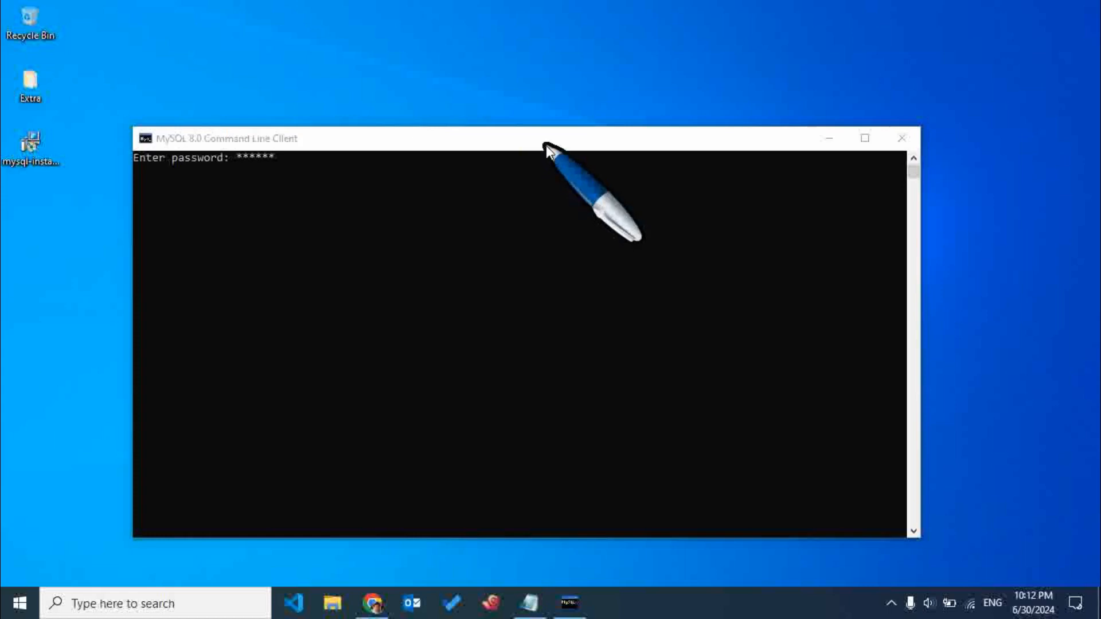
{"action": "right_click", "coordinate": [548, 150]}
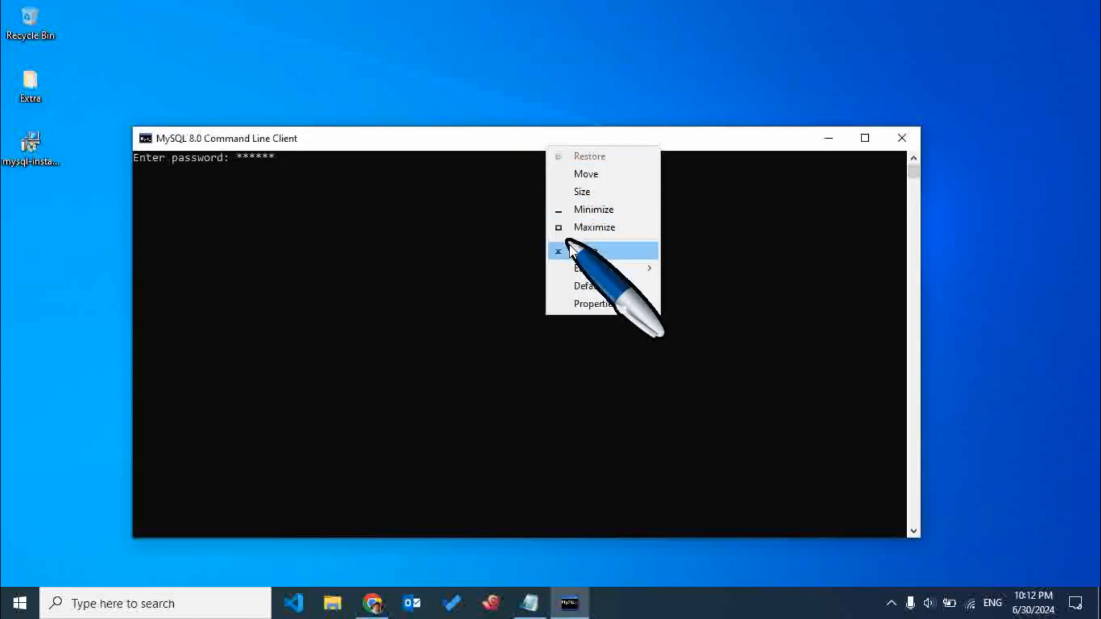
{"action": "left_click", "coordinate": [571, 252]}
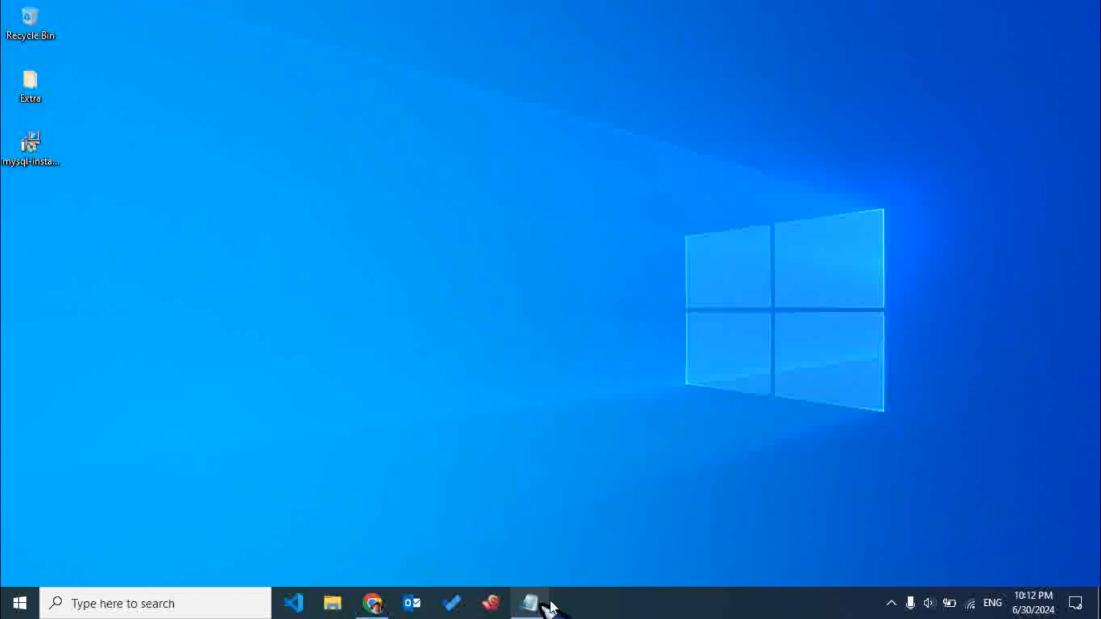
{"action": "left_click", "coordinate": [892, 604]}
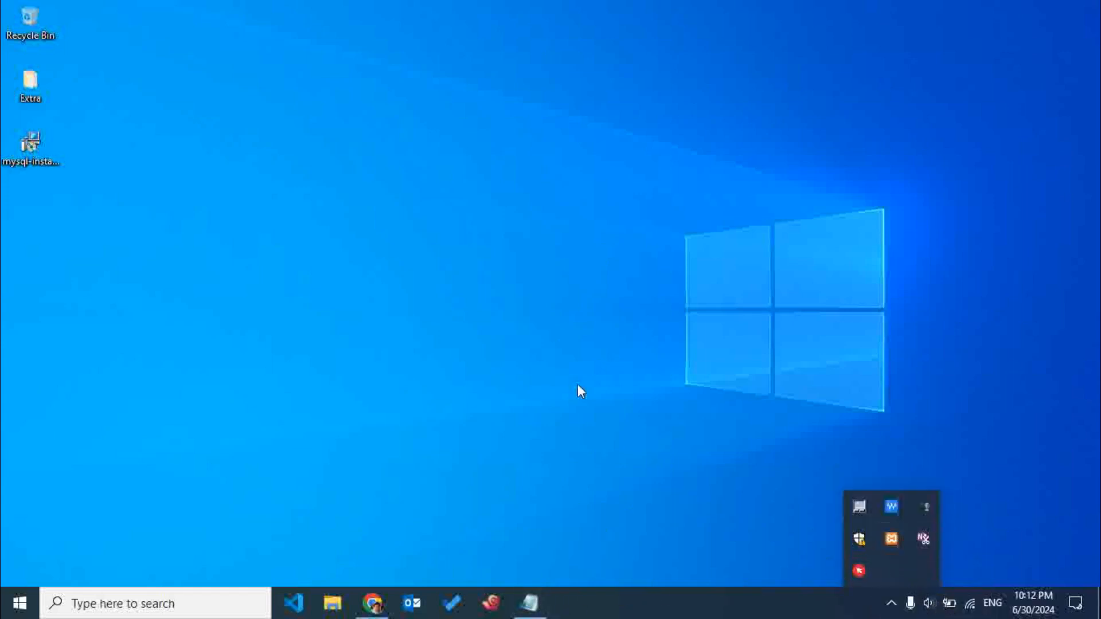
{"action": "right_click", "coordinate": [857, 571]}
{"action": "left_click", "coordinate": [890, 471]}
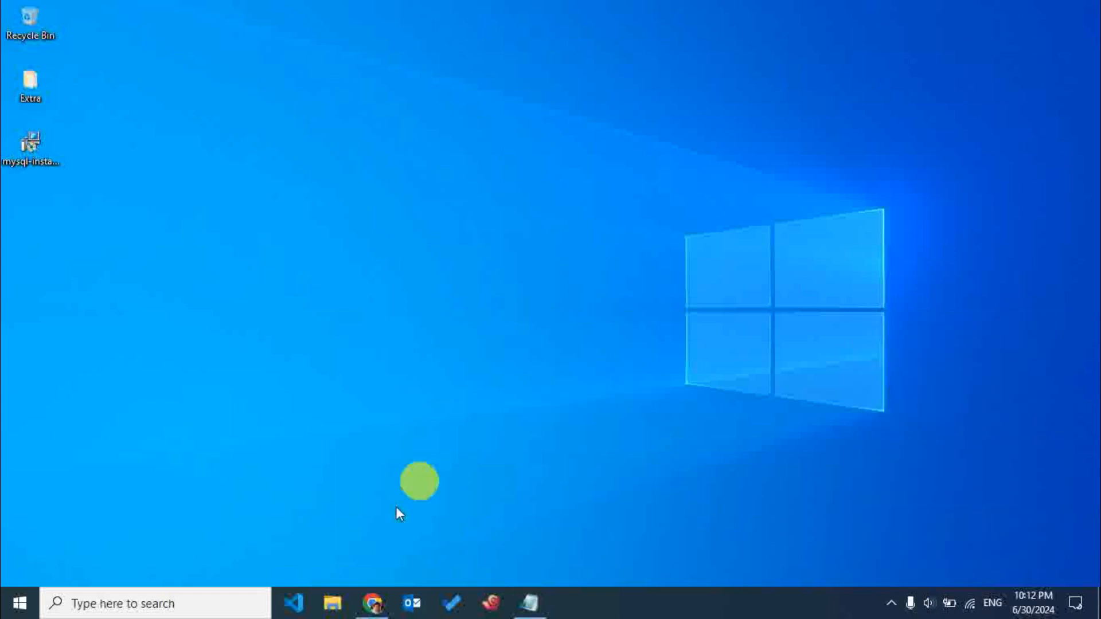
Open the MySQL 8.0 Command Line Client, reposition its window and begin entering the root password.
{"action": "left_click", "coordinate": [172, 603]}
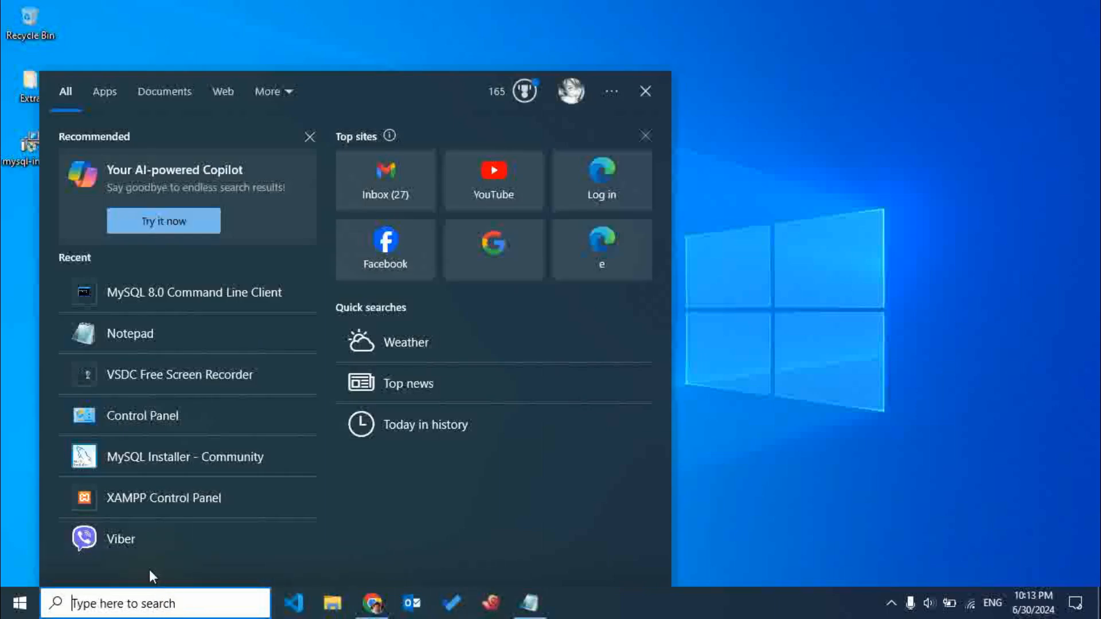
{"action": "type", "text": "mys"}
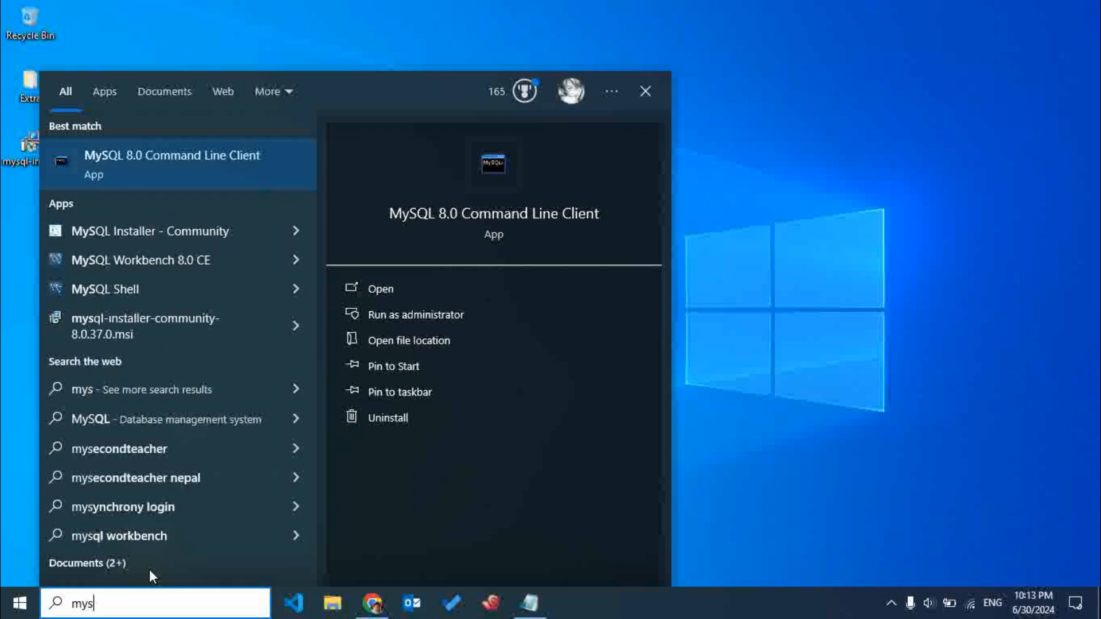
{"action": "left_click", "coordinate": [198, 157]}
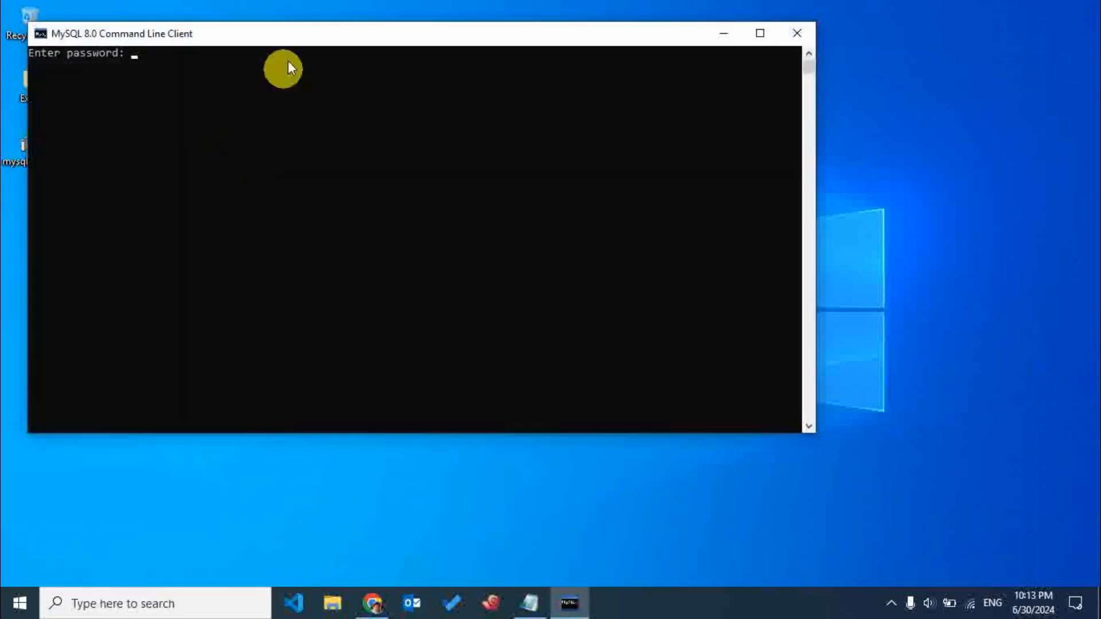
{"action": "left_click_drag", "start_coordinate": [270, 33], "coordinate": [514, 114]}
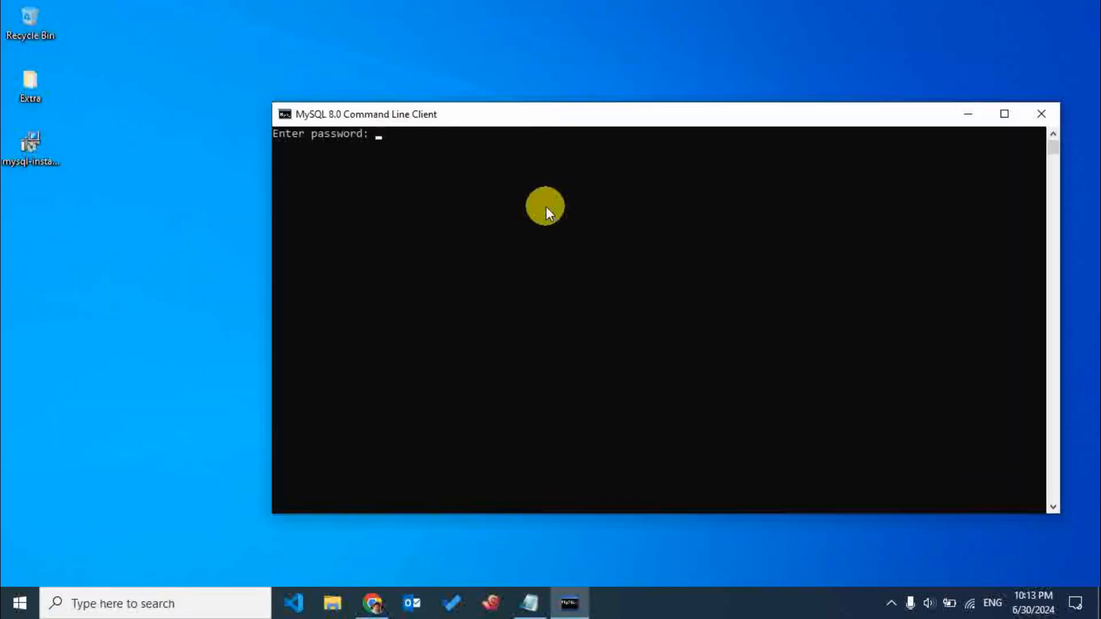
{"action": "type", "text": "******"}
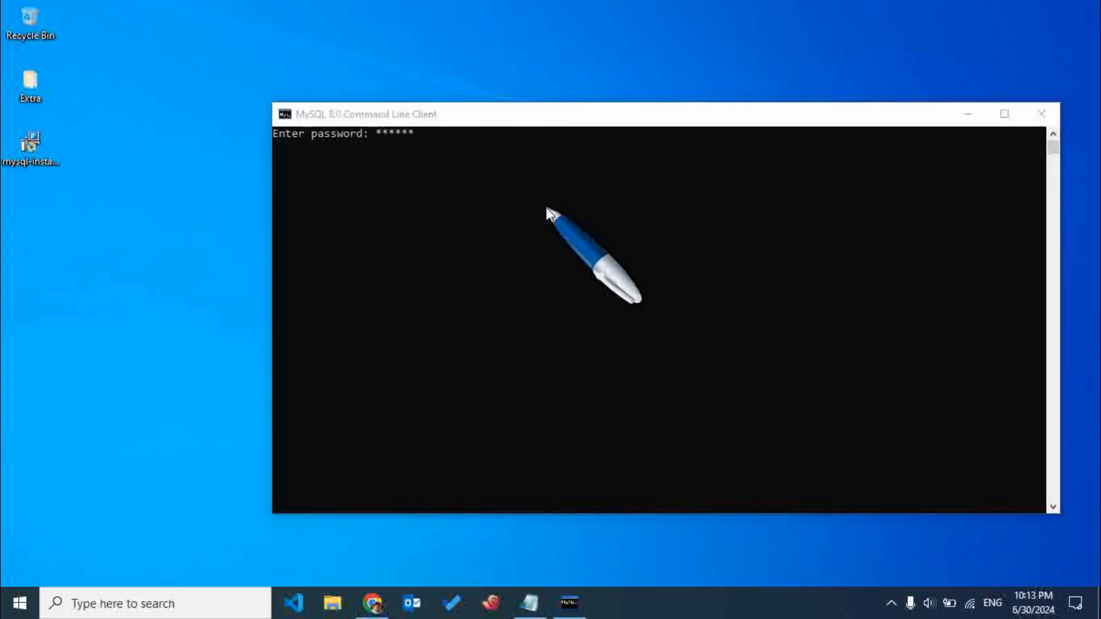
Exit the Cursor Highlighter utility running in the background.
{"action": "left_click", "coordinate": [891, 603]}
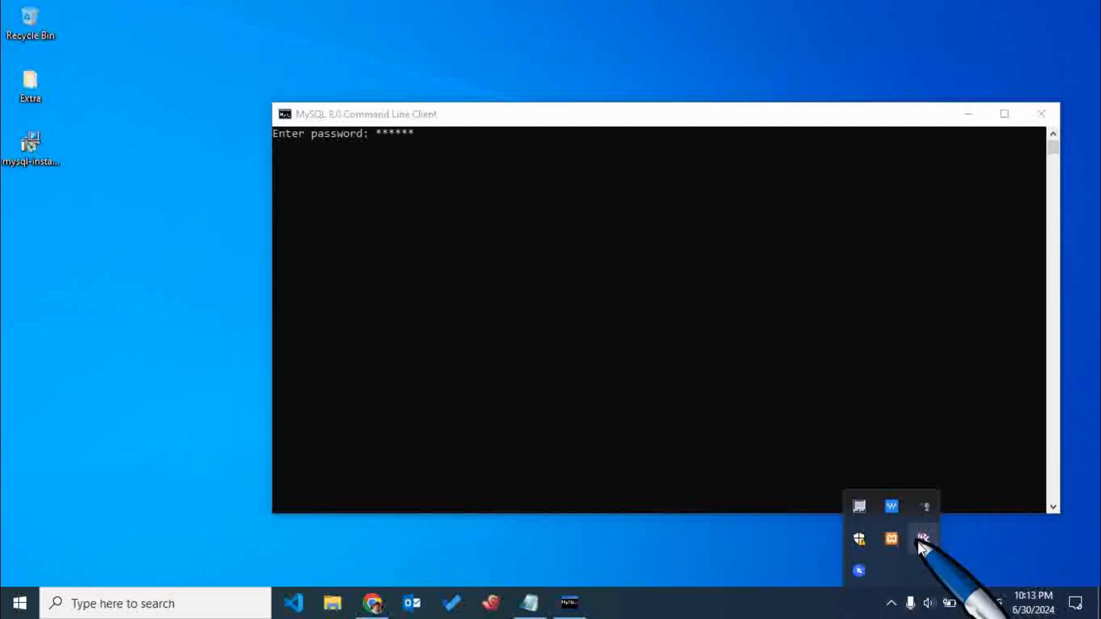
{"action": "right_click", "coordinate": [866, 569]}
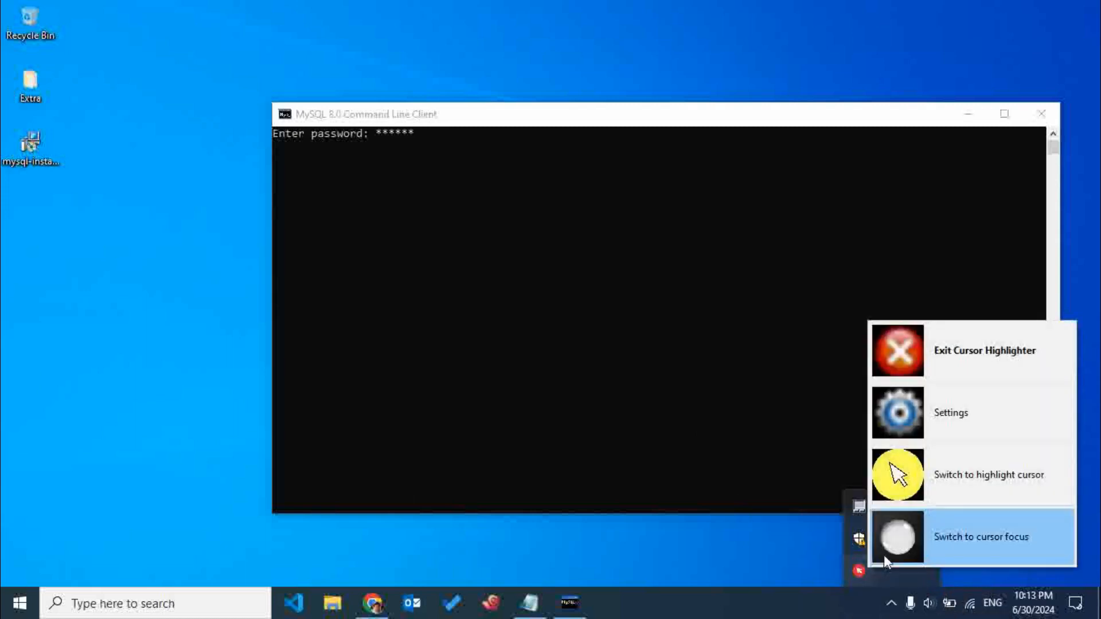
{"action": "left_click", "coordinate": [918, 351]}
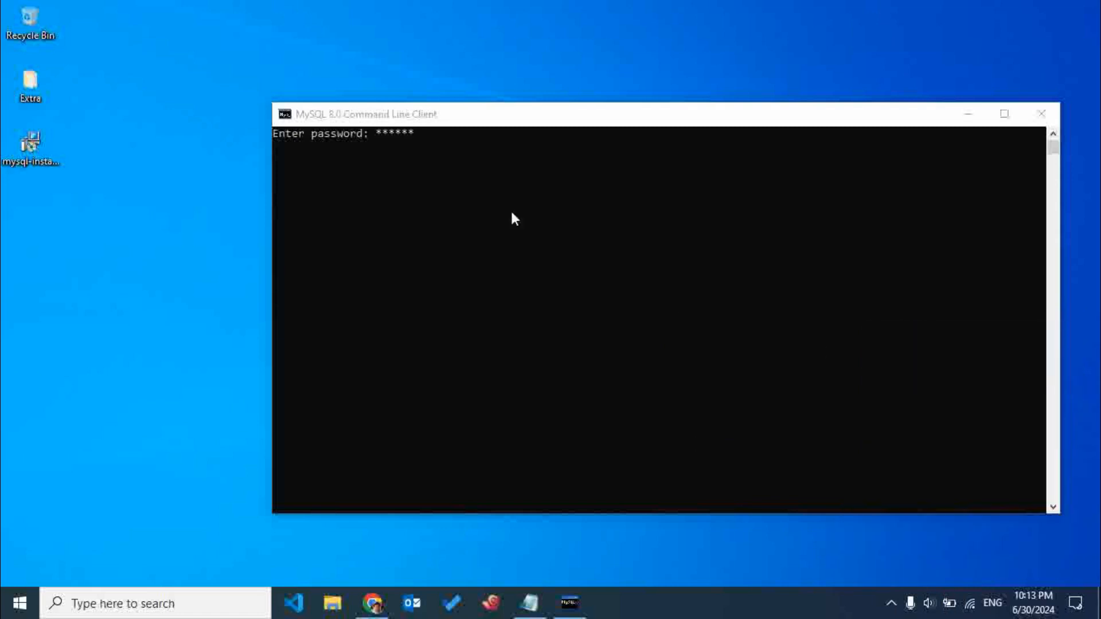
Reposition the command line client window, clear the partial entry and log in with the full root password.
{"action": "left_click_drag", "start_coordinate": [401, 121], "coordinate": [335, 134]}
{"action": "left_click", "coordinate": [387, 156]}
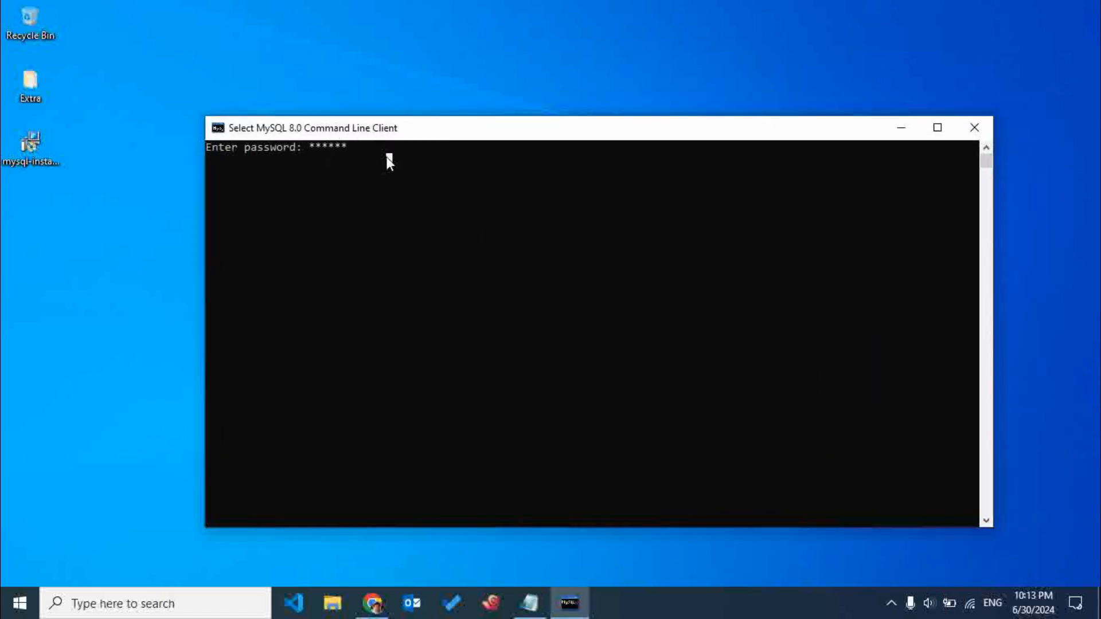
{"action": "key", "text": "BackSpace"}
{"action": "key", "text": "BackSpace"}
{"action": "key", "text": "BackSpace"}
{"action": "key", "text": "BackSpace"}
{"action": "key", "text": "BackSpace"}
{"action": "key", "text": "BackSpace"}
{"action": "type", "text": "*********"}
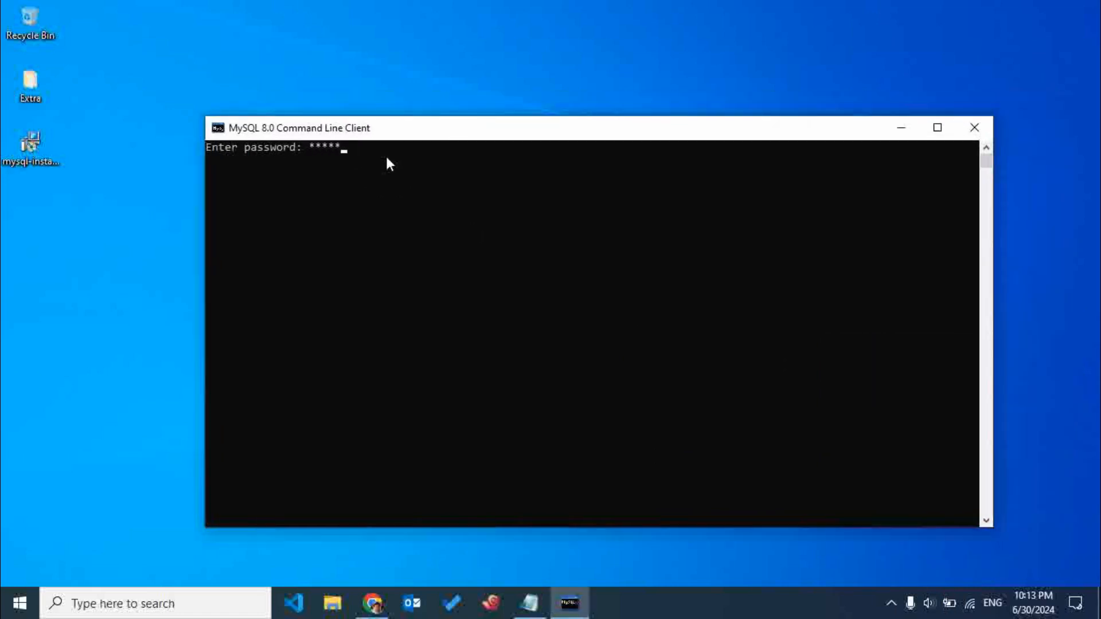
{"action": "key", "text": "Return"}
Try to list the databases with "get databases;", then quit the MySQL session with \q.
{"action": "type", "text": "get "}
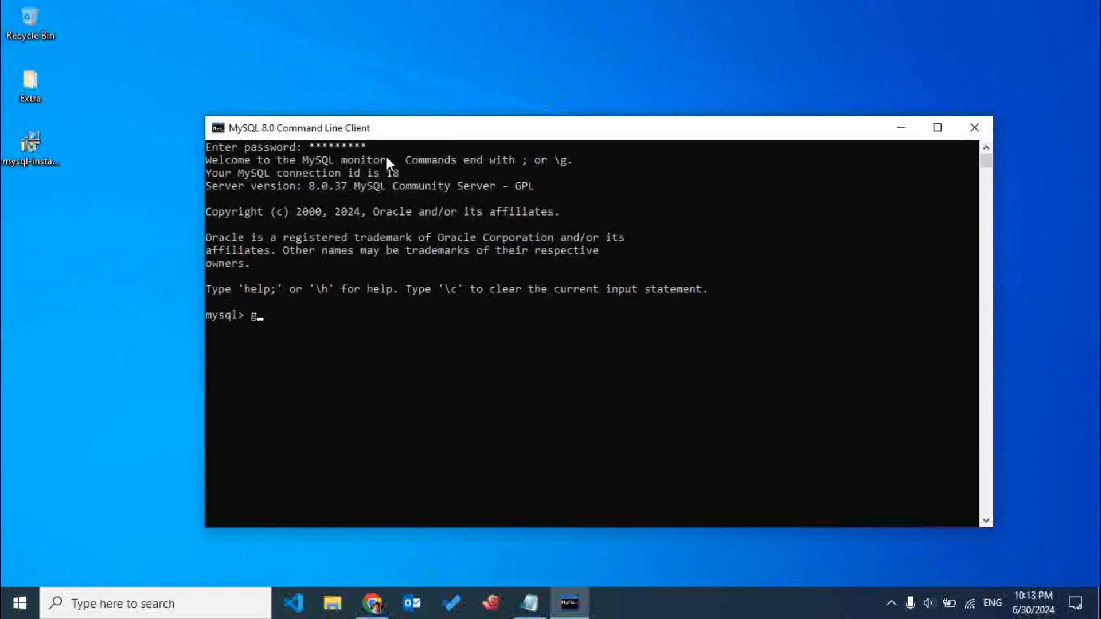
{"action": "type", "text": "dag"}
{"action": "key", "text": "BackSpace"}
{"action": "type", "text": "tabases;"}
{"action": "key", "text": "Return"}
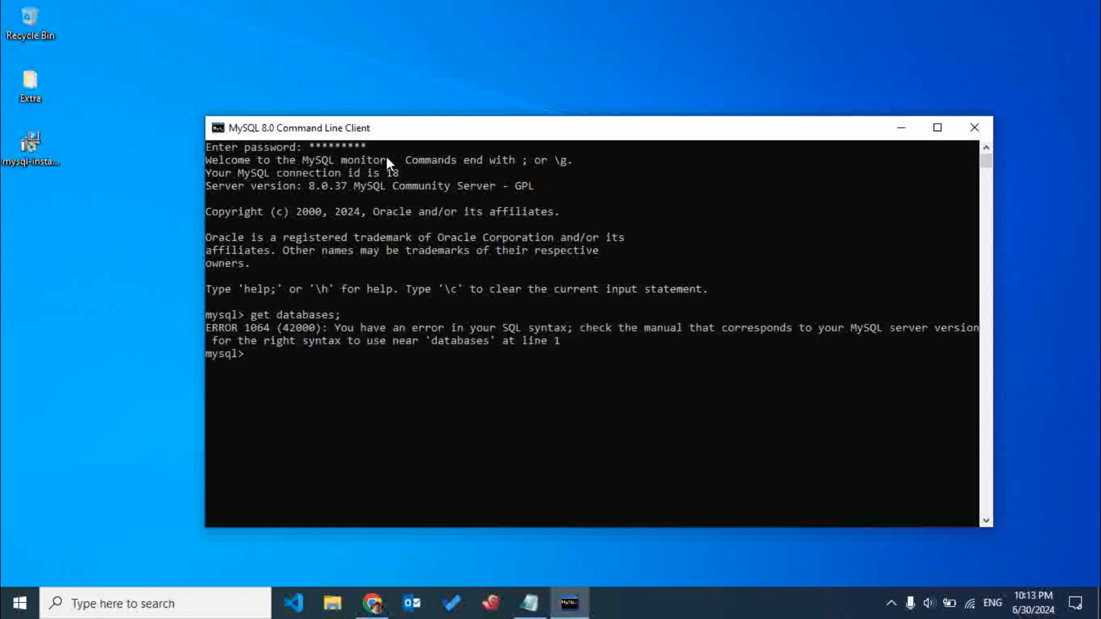
{"action": "key", "text": "Up"}
{"action": "key", "text": "BackSpace"}
{"action": "type", "text": "\\q"}
{"action": "key", "text": "Return"}
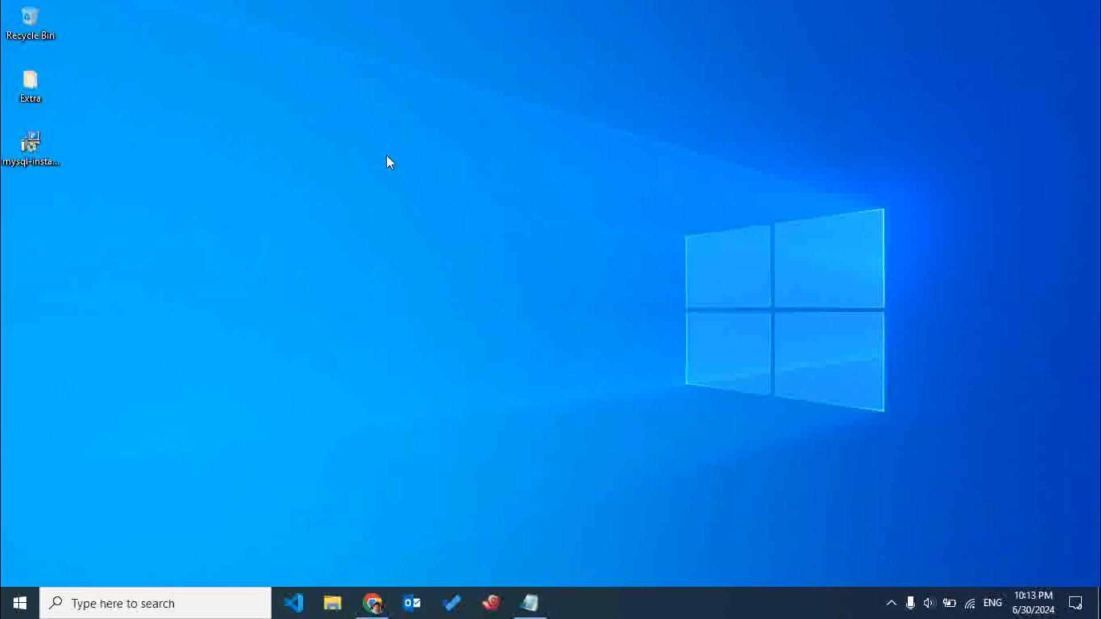
Reopen the MySQL 8.0 Command Line Client and log in with the root password.
{"action": "left_click", "coordinate": [133, 603]}
{"action": "type", "text": "my"}
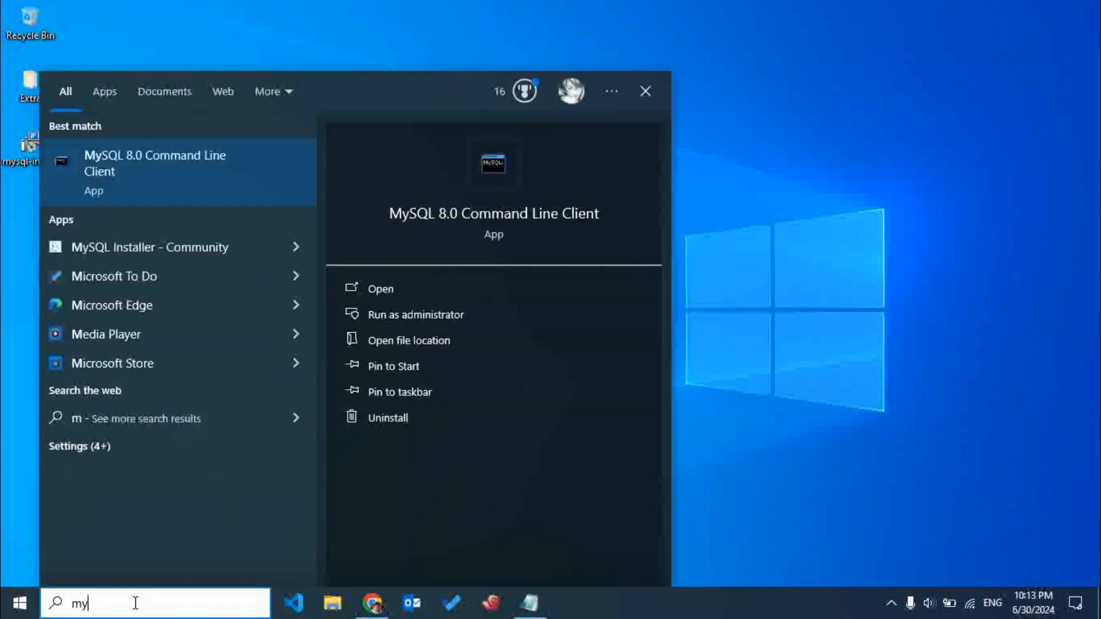
{"action": "key", "text": "Return"}
{"action": "type", "text": "**"}
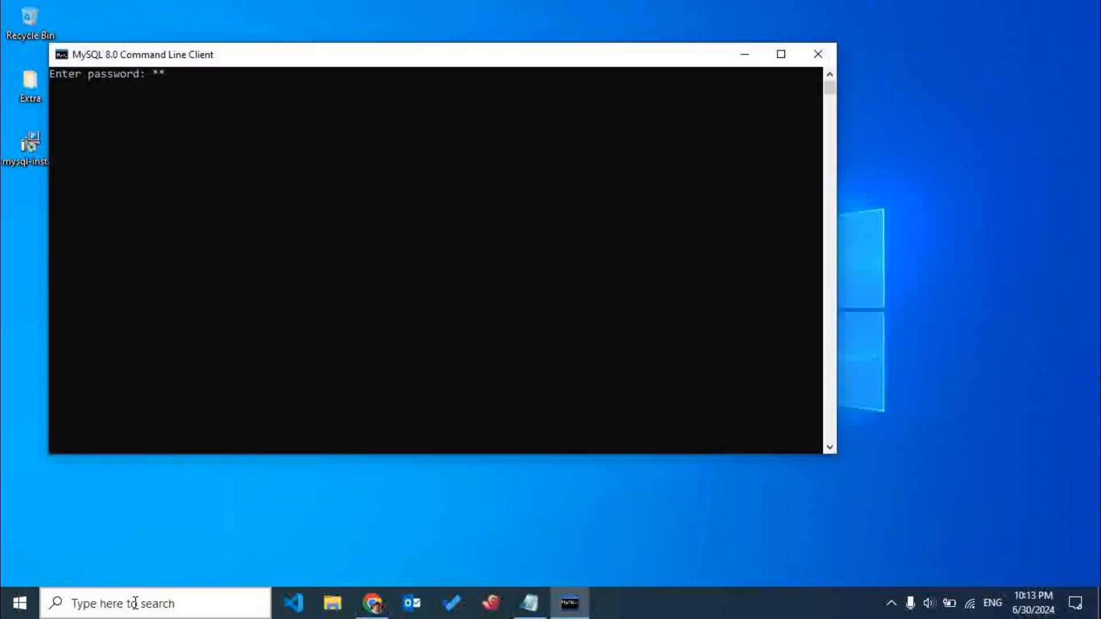
{"action": "type", "text": "*****"}
{"action": "key", "text": "Return"}
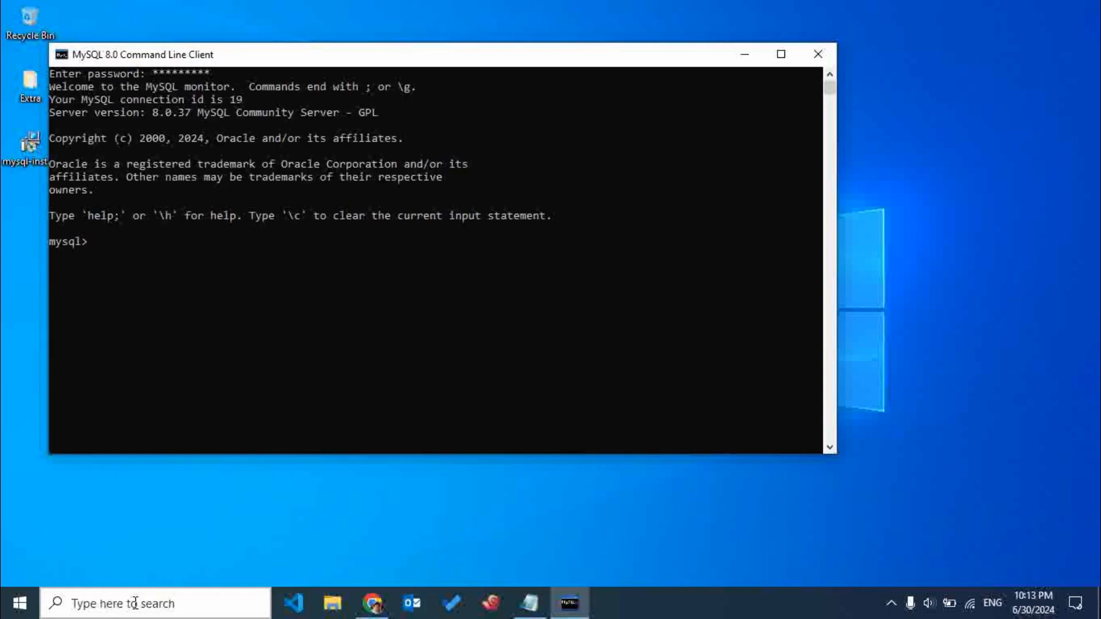
List the server's databases with "show databases;", examine the schema names and reposition the client window.
{"action": "type", "text": "show databases;"}
{"action": "key", "text": "Return"}
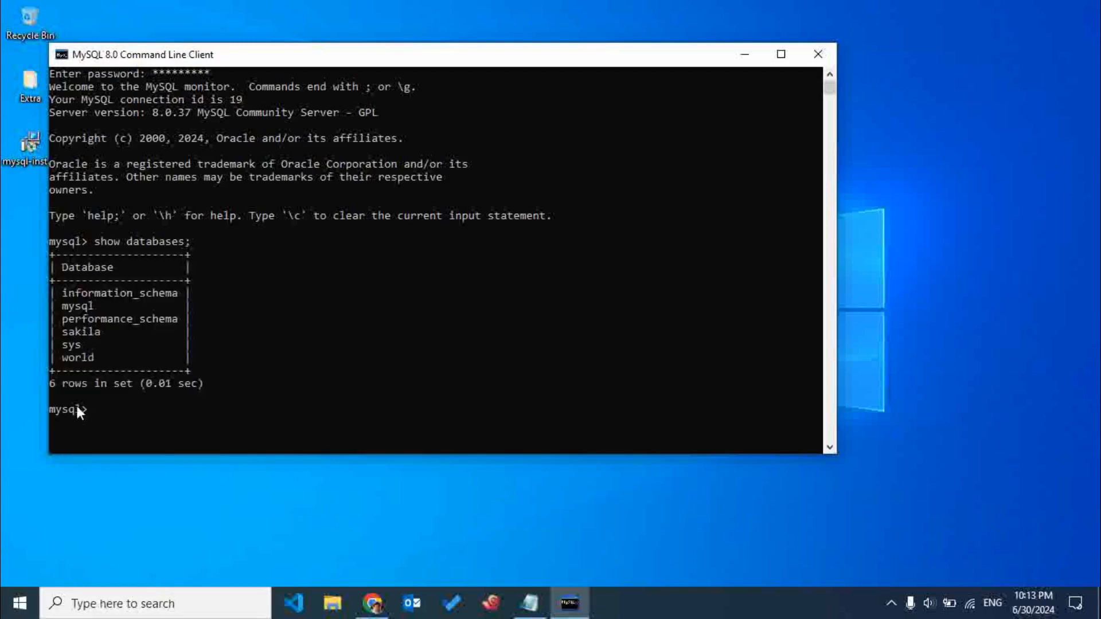
{"action": "left_click_drag", "start_coordinate": [99, 350], "coordinate": [60, 287]}
{"action": "left_click", "coordinate": [77, 309]}
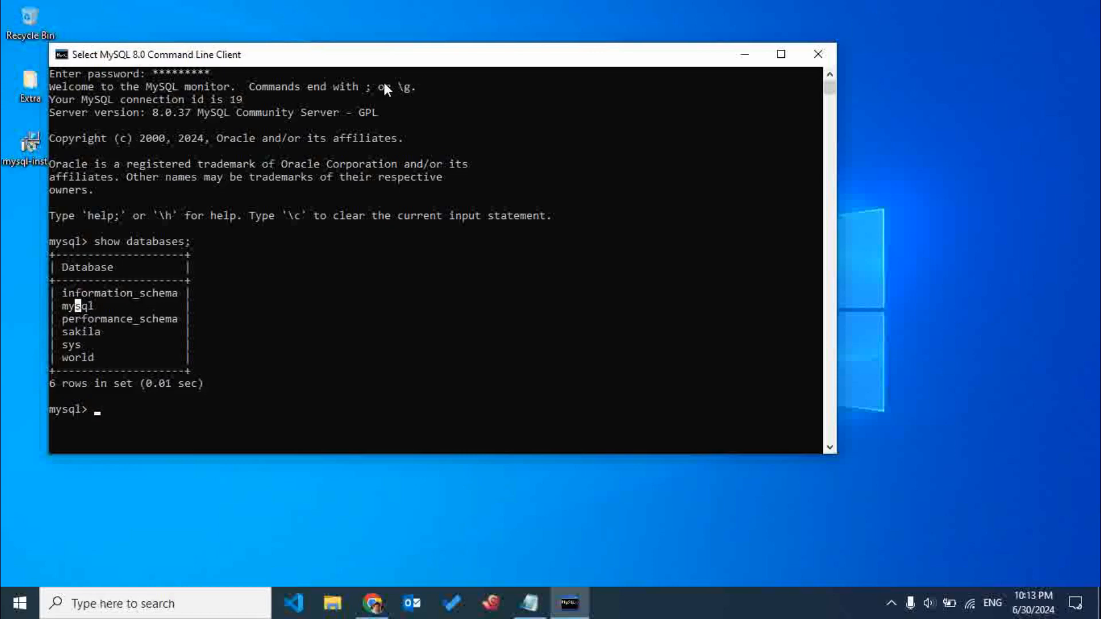
{"action": "left_click", "coordinate": [136, 323]}
{"action": "left_click_drag", "start_coordinate": [193, 64], "coordinate": [344, 72]}
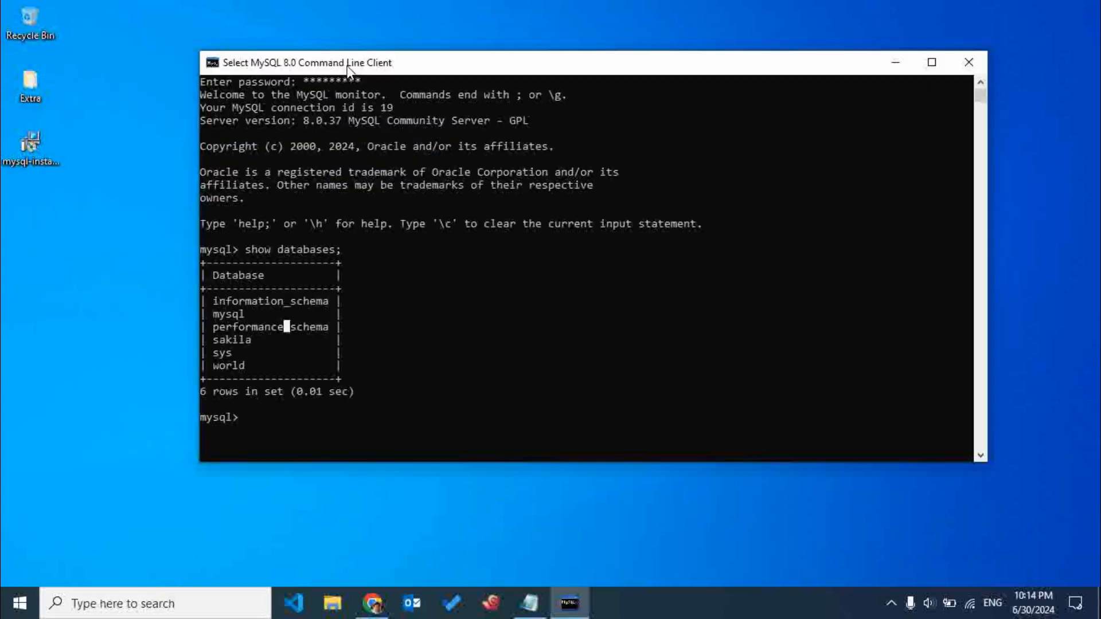
Create a new database named with the person's first name, using a "create database" statement.
{"action": "left_click", "coordinate": [298, 424]}
{"action": "type", "text": "cre"}
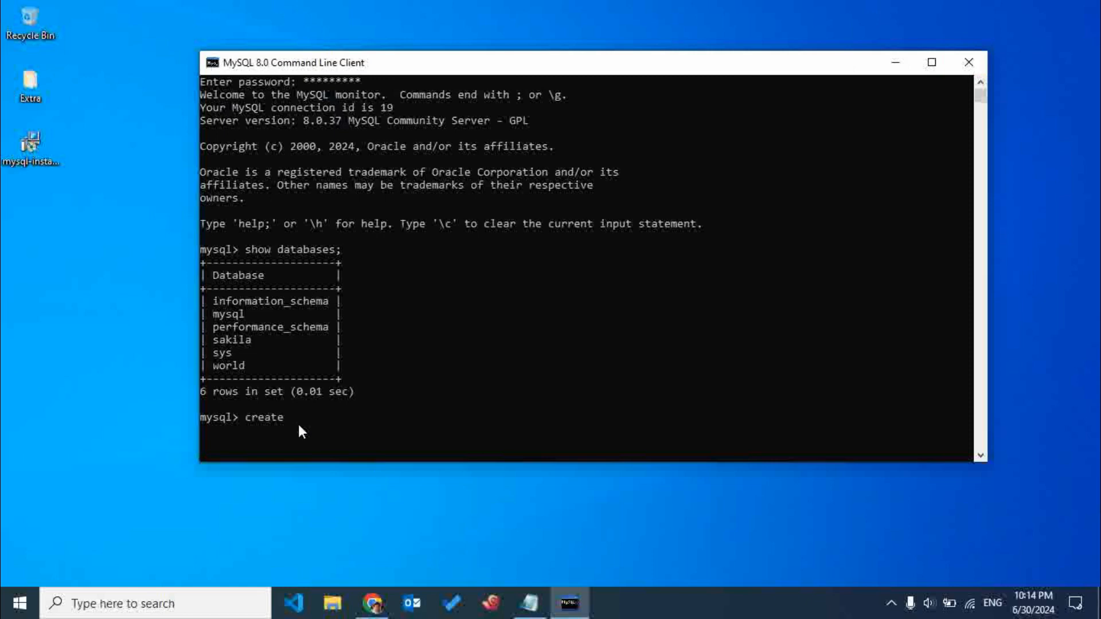
{"action": "type", "text": "ate "}
{"action": "type", "text": "database"}
{"action": "type", "text": " ra"}
{"action": "key", "text": "BackSpace"}
{"action": "key", "text": "BackSpace"}
{"action": "type", "text": "bibek;"}
{"action": "key", "text": "Return"}
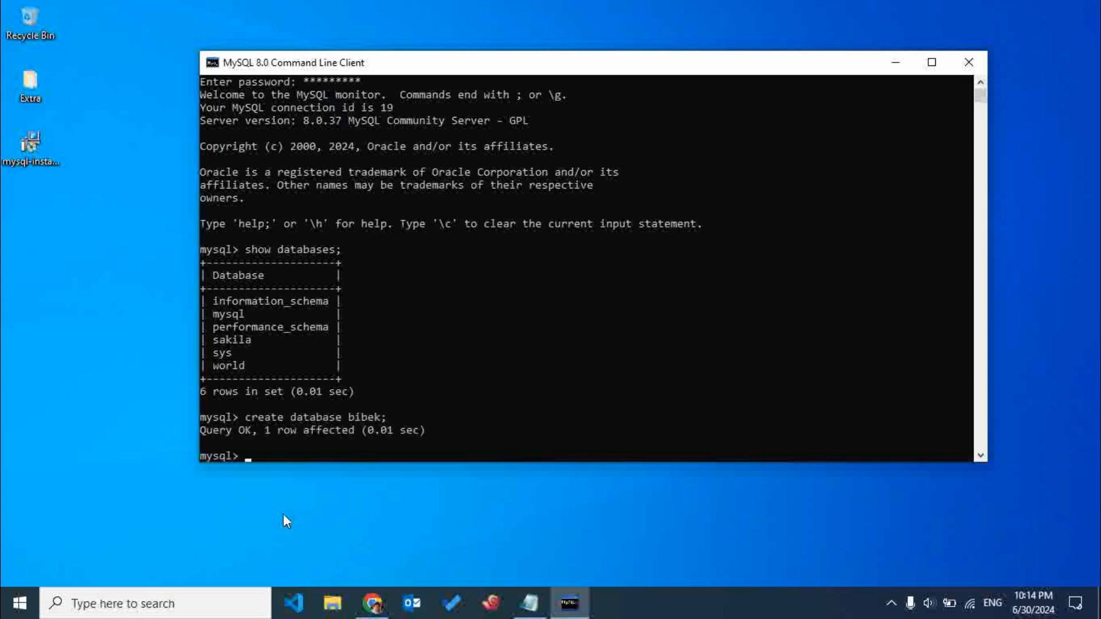
Run "show databases;" again, highlight the newly created database, then refresh the desktop and close the command line client.
{"action": "type", "text": "show databases;"}
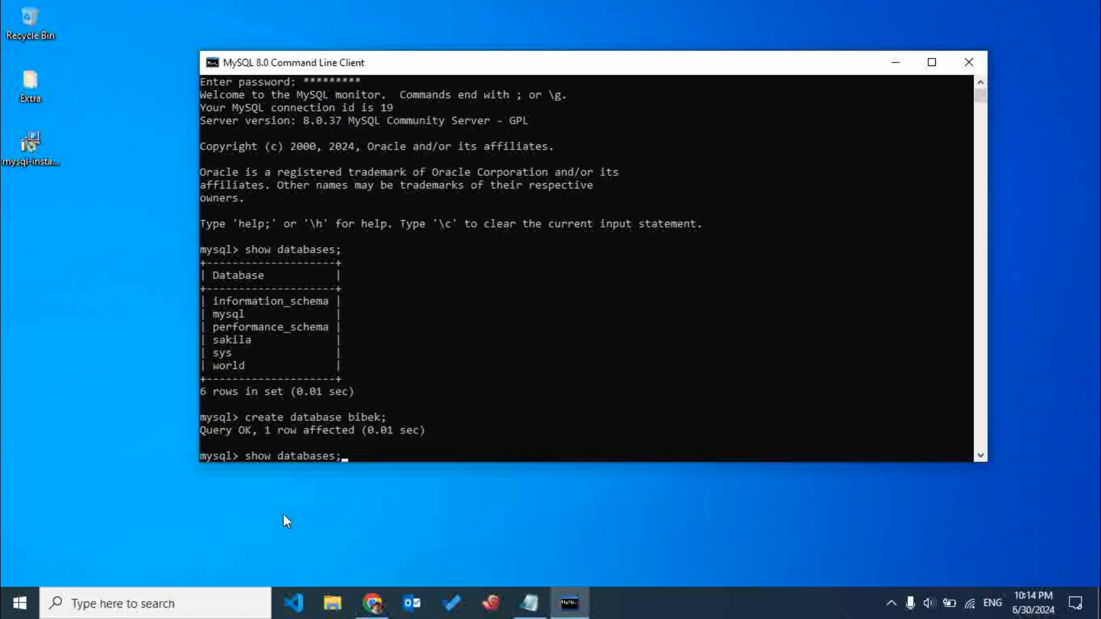
{"action": "key", "text": "Return"}
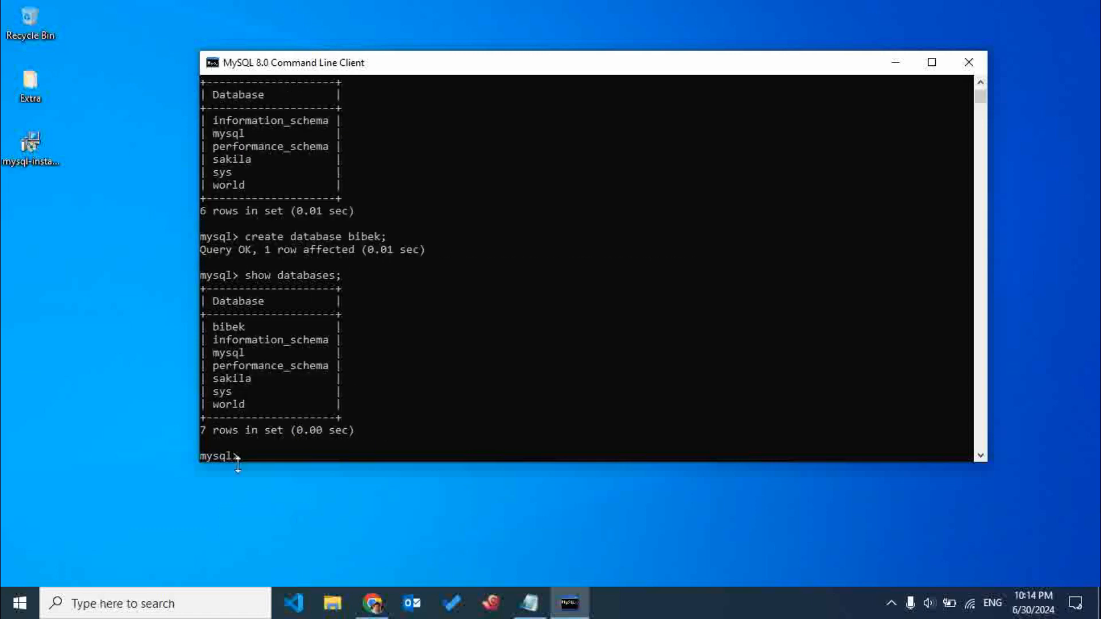
{"action": "left_click_drag", "start_coordinate": [248, 327], "coordinate": [208, 327]}
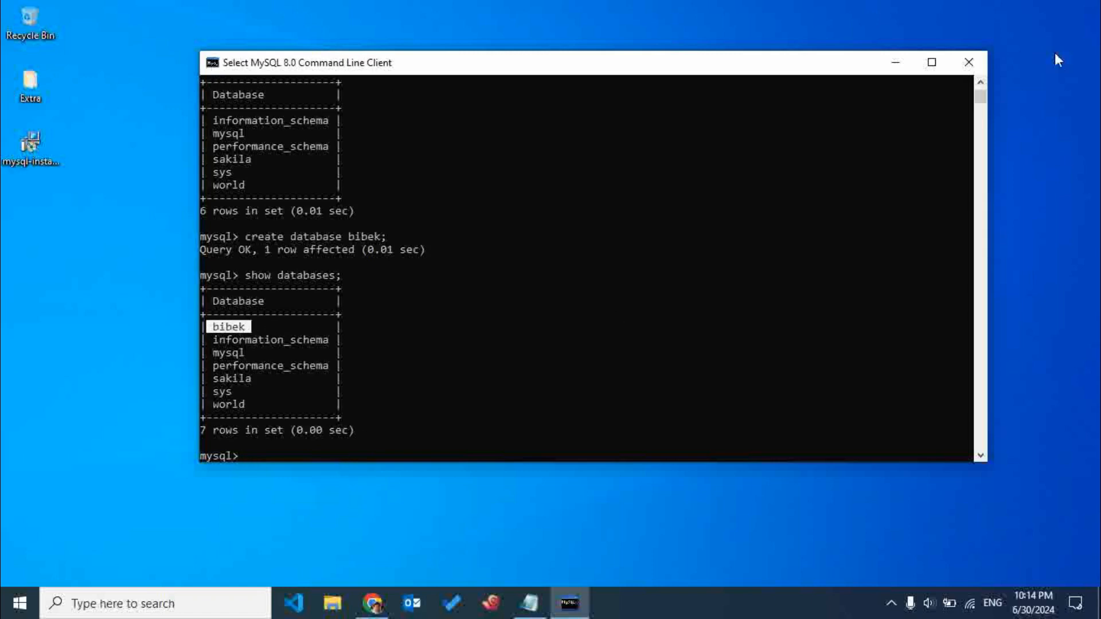
{"action": "right_click", "coordinate": [586, 36]}
{"action": "left_click", "coordinate": [637, 80]}
{"action": "left_click", "coordinate": [954, 66]}
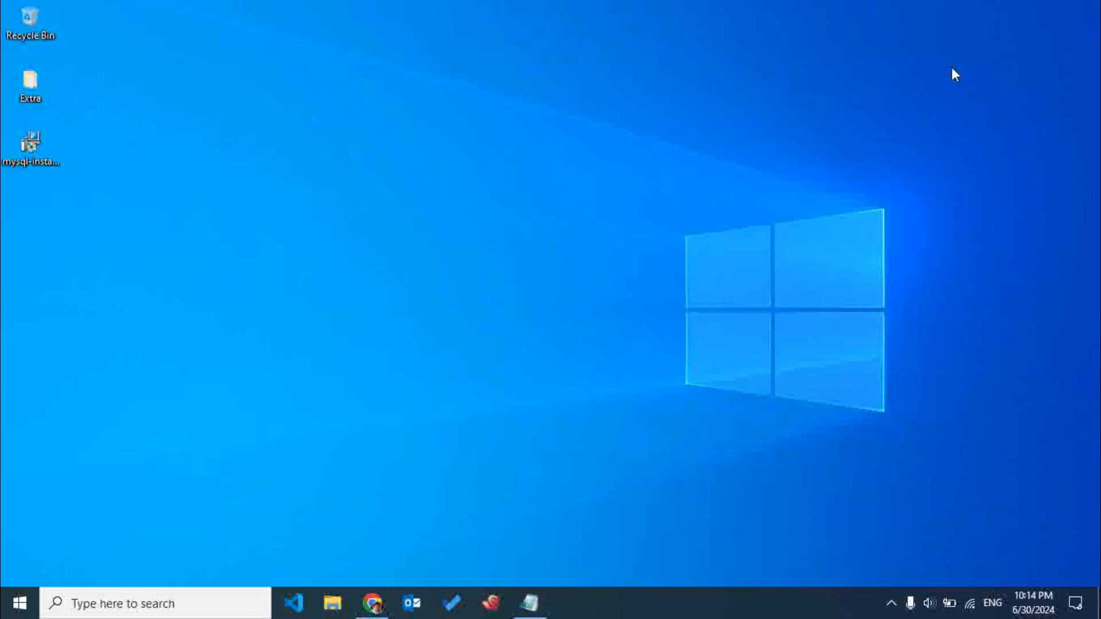
Launch MySQL Workbench 8.0 CE, then view the Migration Wizard overview and close it.
{"action": "left_click", "coordinate": [111, 609]}
{"action": "type", "text": "wo"}
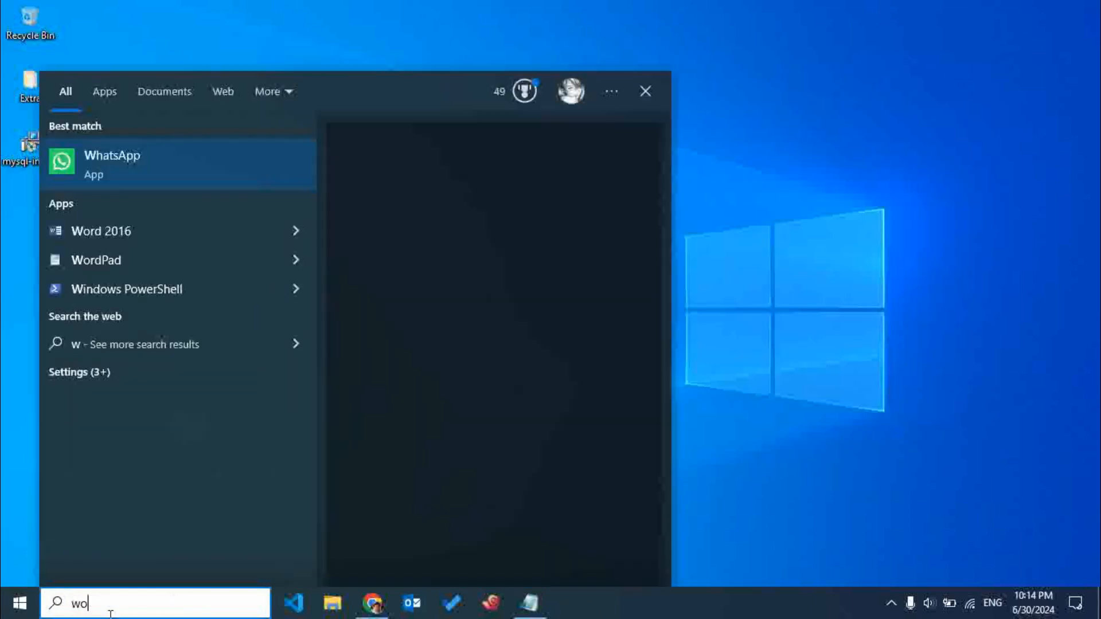
{"action": "type", "text": "rk"}
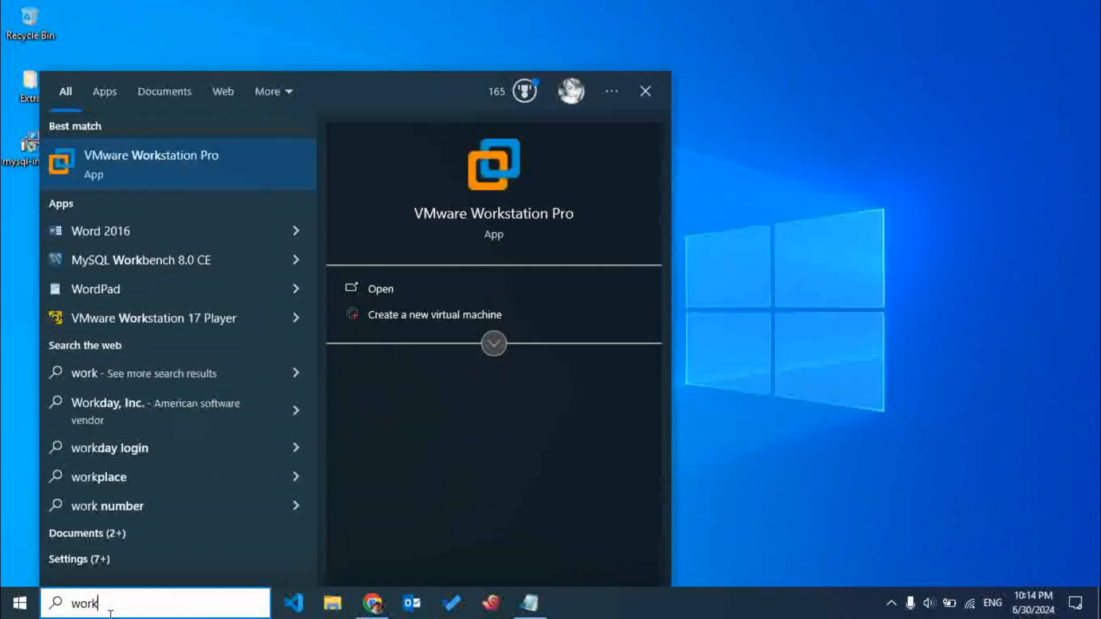
{"action": "type", "text": "b"}
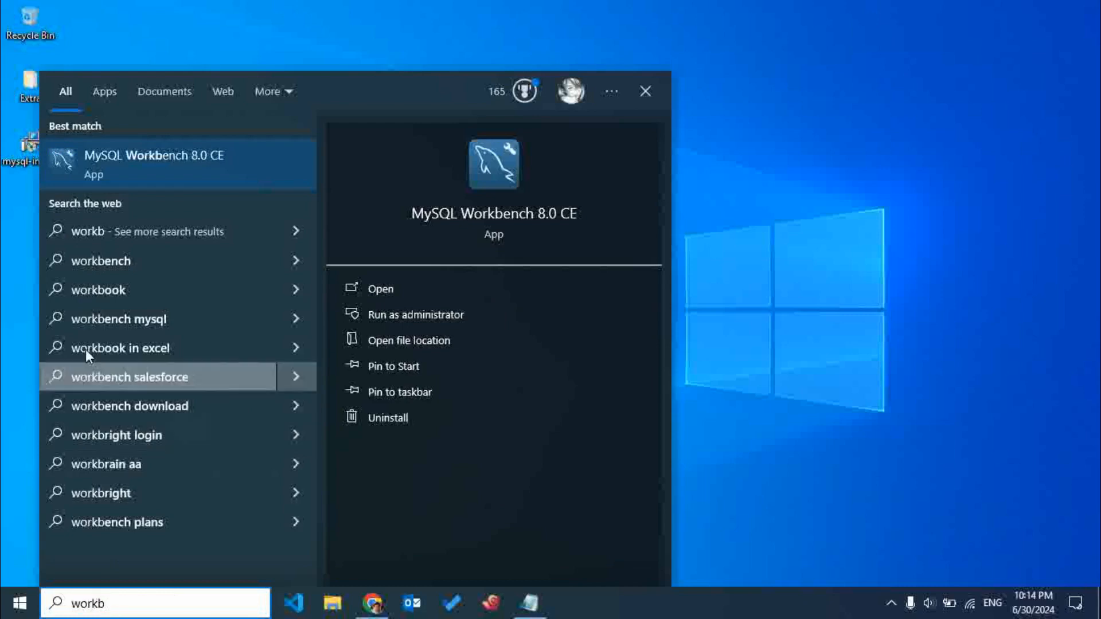
{"action": "left_click", "coordinate": [123, 160]}
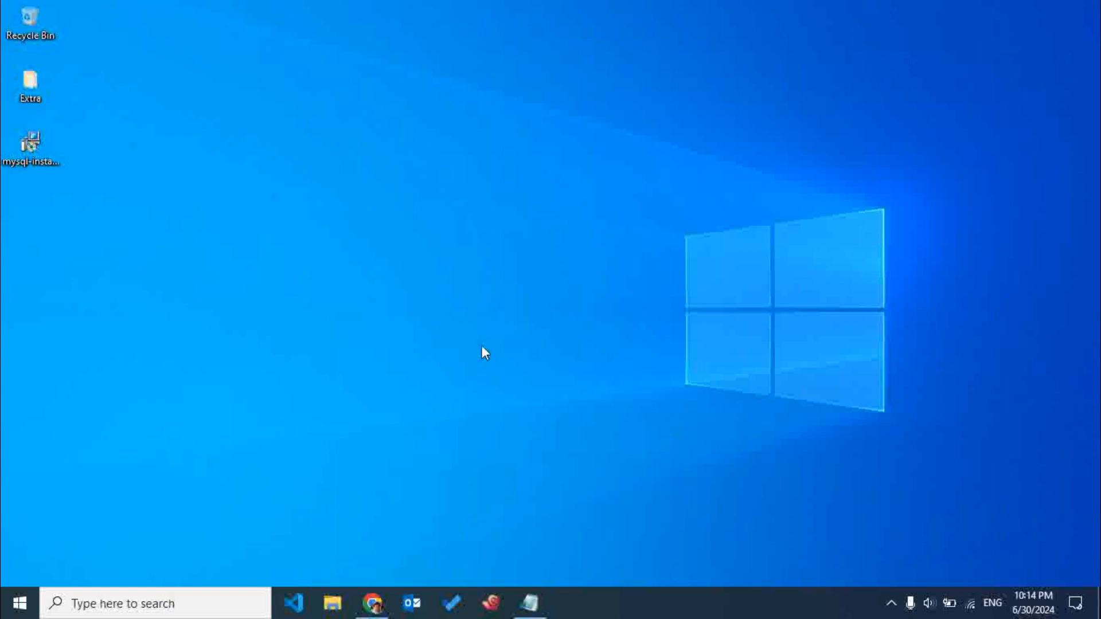
{"action": "right_click", "coordinate": [479, 299]}
{"action": "left_click", "coordinate": [514, 348]}
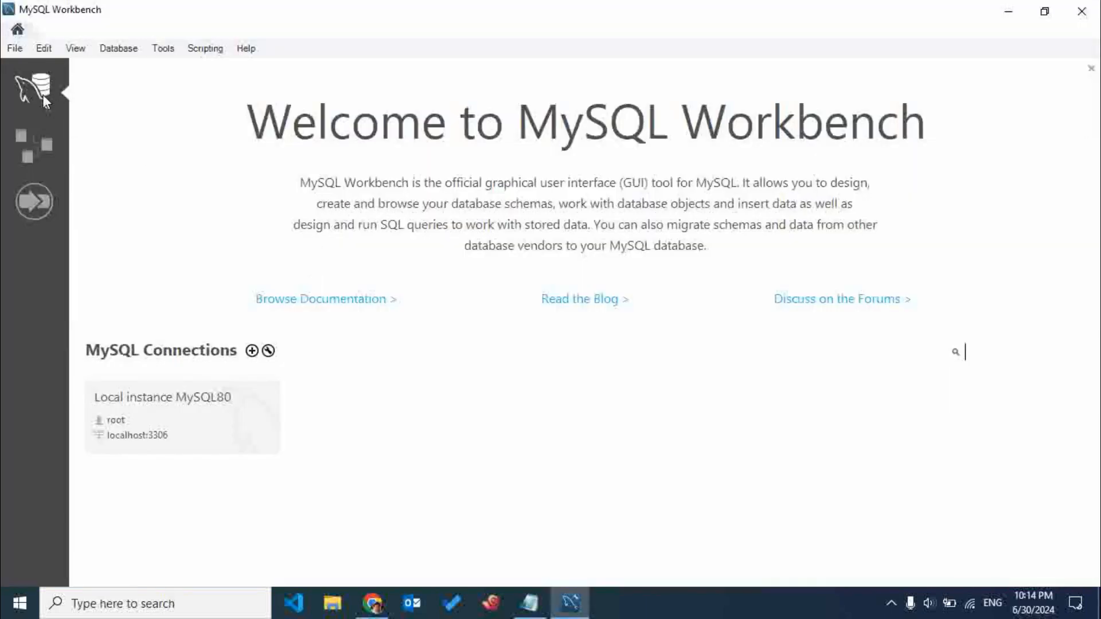
{"action": "left_click", "coordinate": [25, 199]}
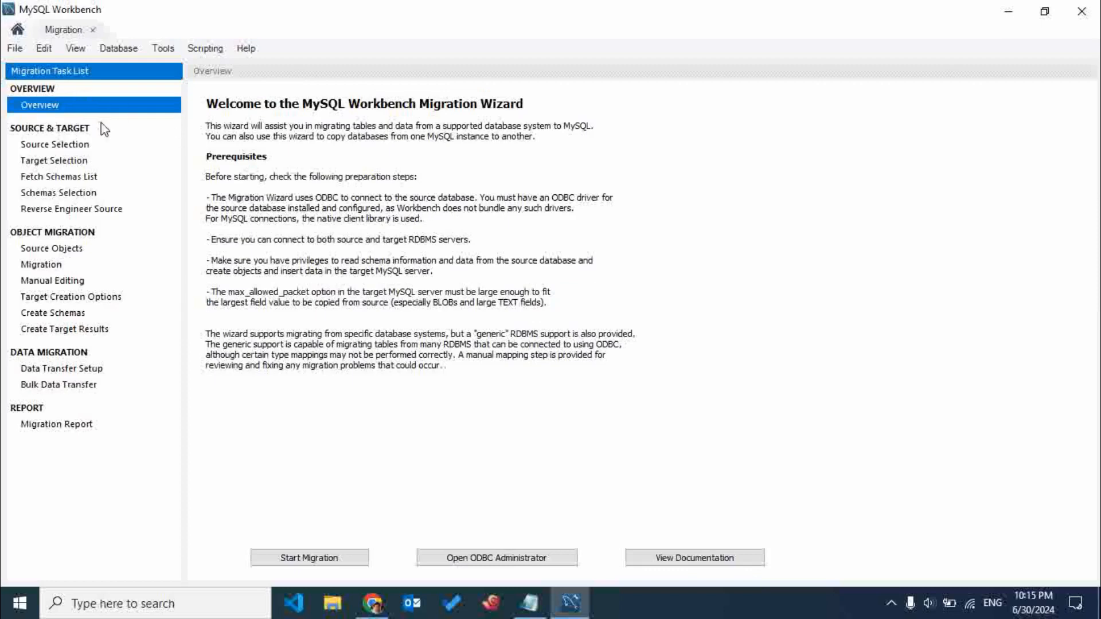
{"action": "left_click", "coordinate": [93, 30]}
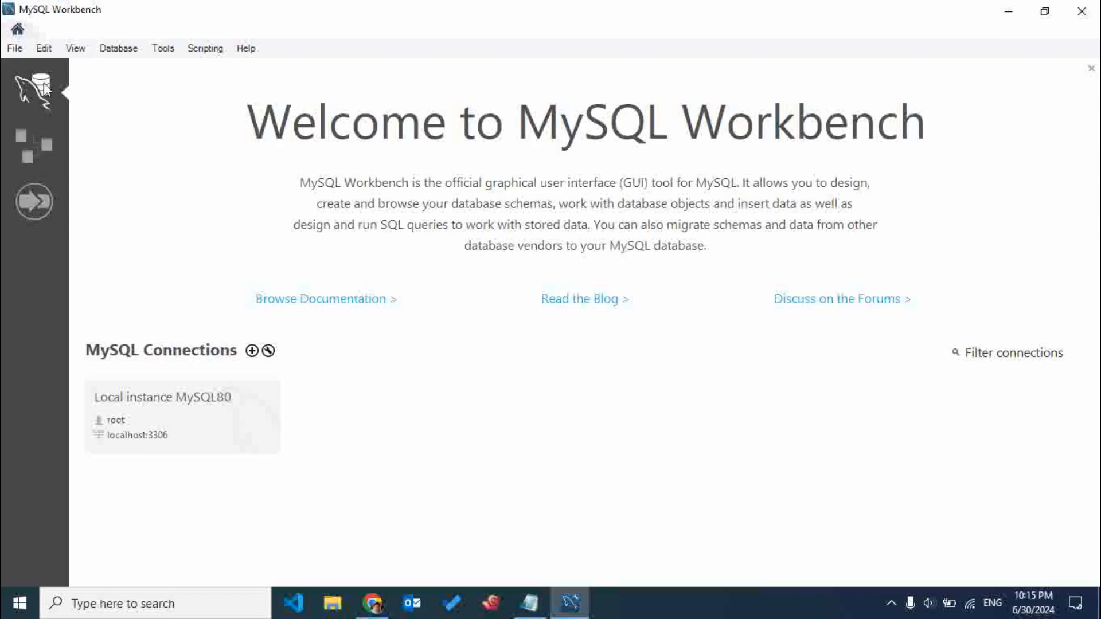
Connect to the Local instance MySQL80 by entering the root account's password.
{"action": "left_click", "coordinate": [173, 398]}
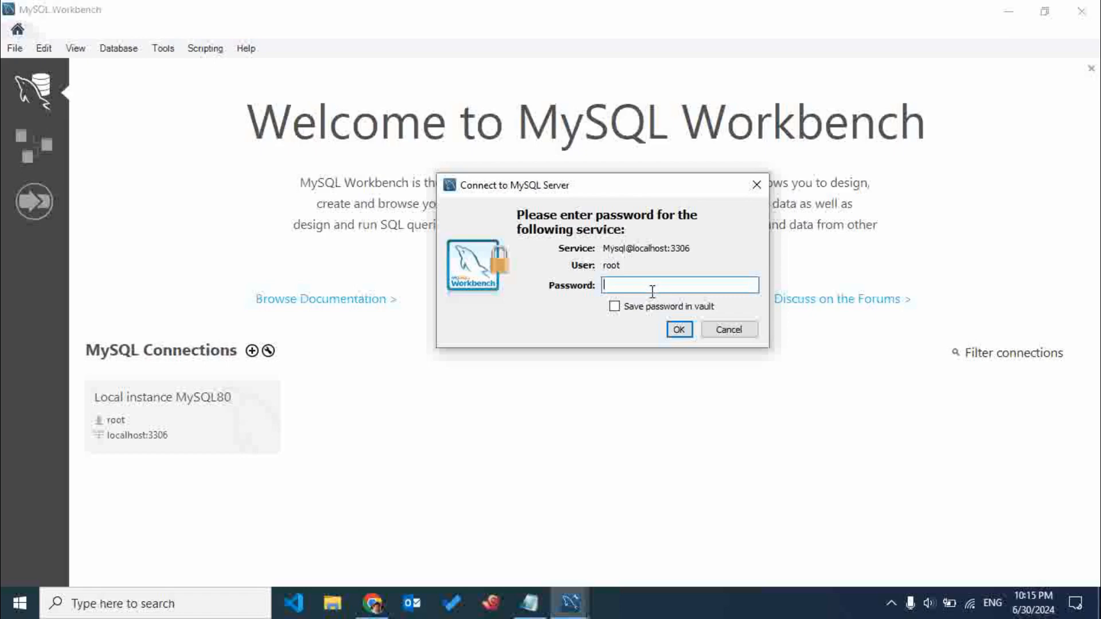
{"action": "type", "text": "**********"}
{"action": "key", "text": "Return"}
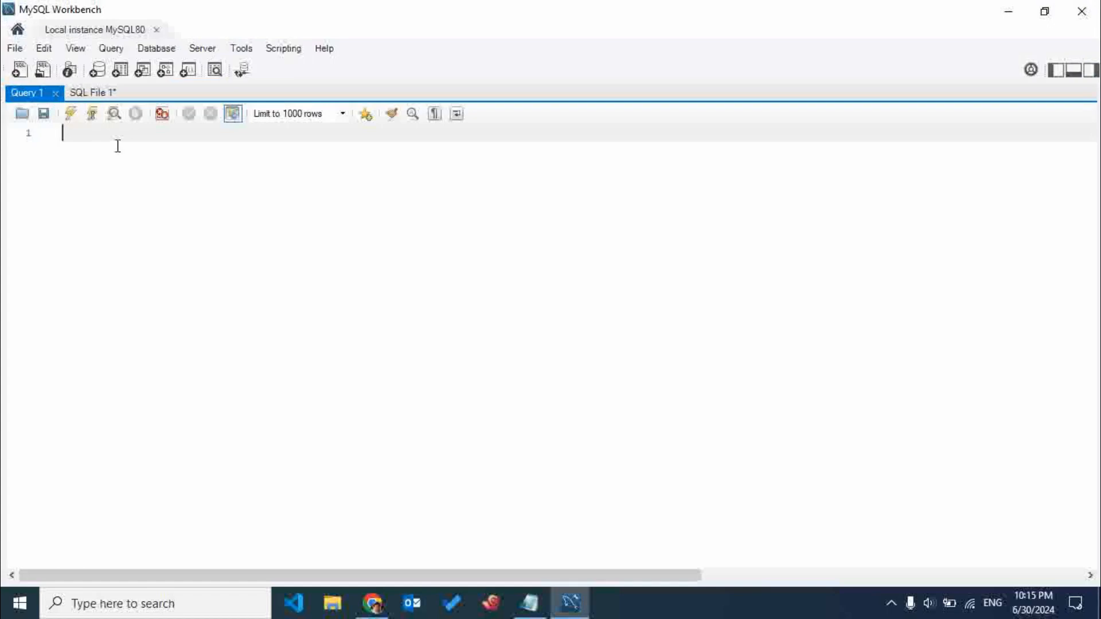
Write "show databases;" in the Query 1 editor and execute it.
{"action": "type", "text": "show databases;"}
{"action": "left_click", "coordinate": [71, 113]}
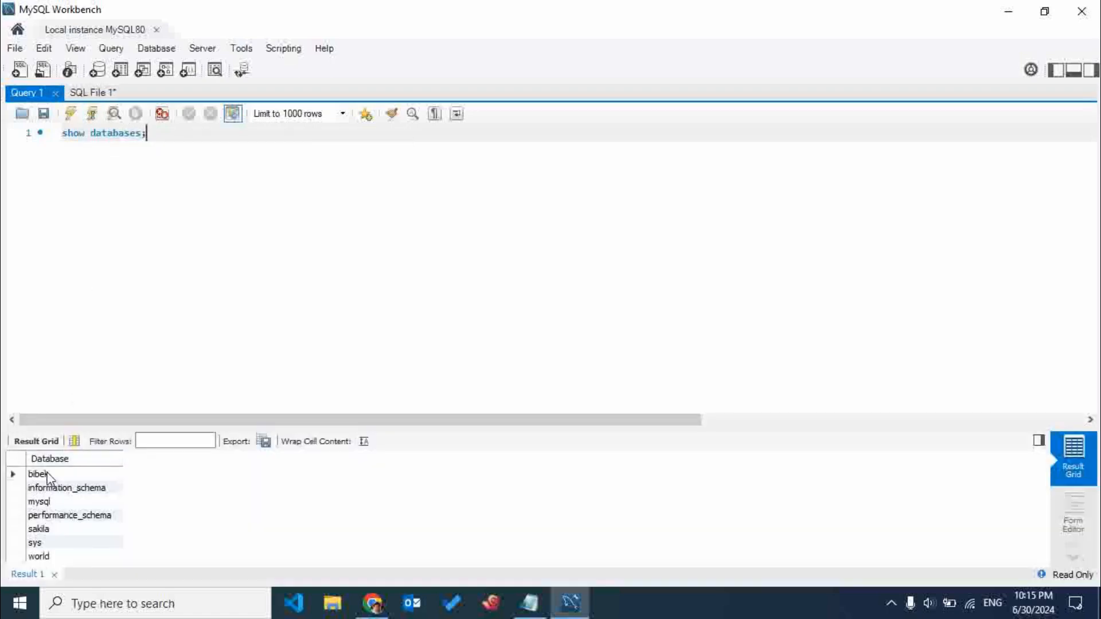
Replace the query with a "delete database" statement that targets the first database in the result grid.
{"action": "left_click_drag", "start_coordinate": [160, 133], "coordinate": [60, 133]}
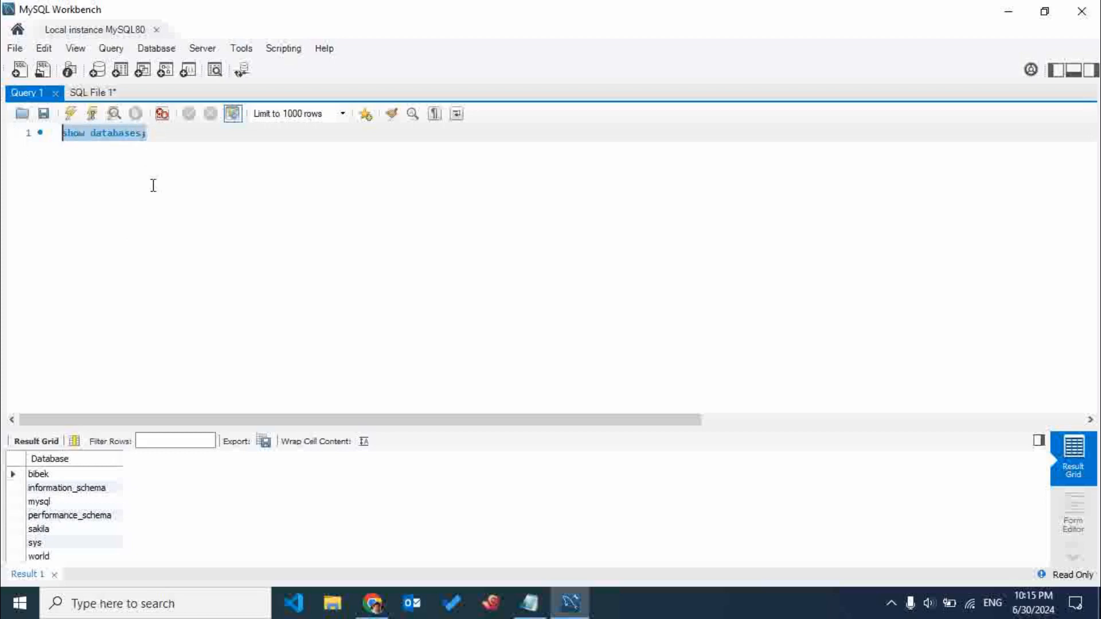
{"action": "type", "text": "delete dt"}
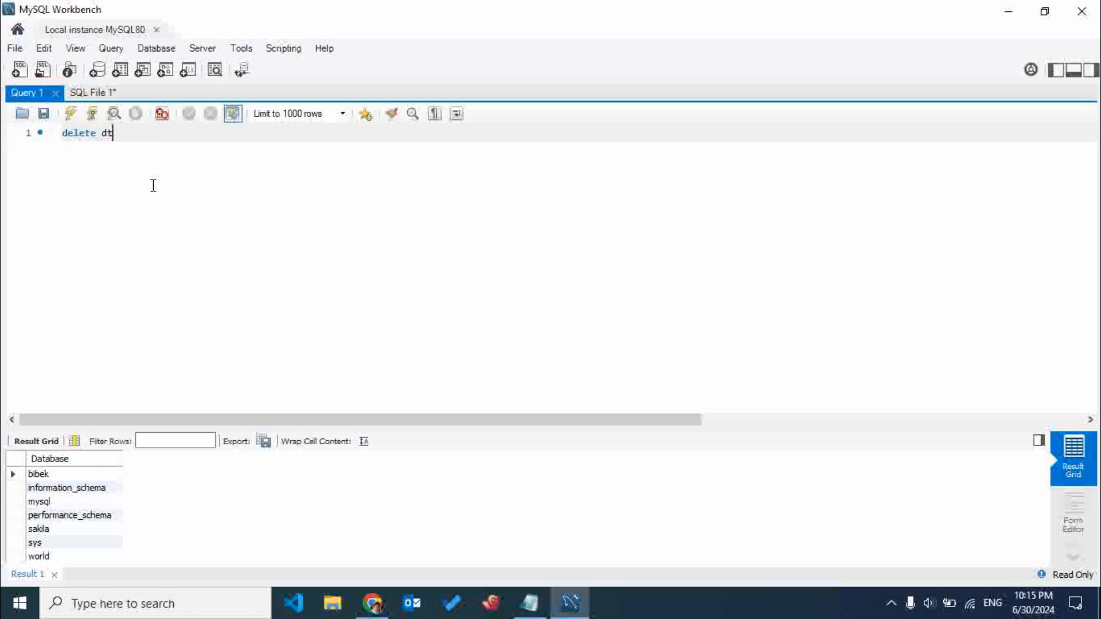
{"action": "type", "text": "at"}
{"action": "key", "text": "BackSpace"}
{"action": "key", "text": "BackSpace"}
{"action": "key", "text": "BackSpace"}
{"action": "type", "text": "atab"}
{"action": "type", "text": "ase"}
{"action": "type", "text": "s;"}
{"action": "key", "text": "BackSpace"}
{"action": "key", "text": "BackSpace"}
{"action": "type", "text": ";"}
{"action": "key", "text": "BackSpace"}
{"action": "key", "text": "BackSpace"}
{"action": "key", "text": "BackSpace"}
{"action": "type", "text": "se bibek;"}
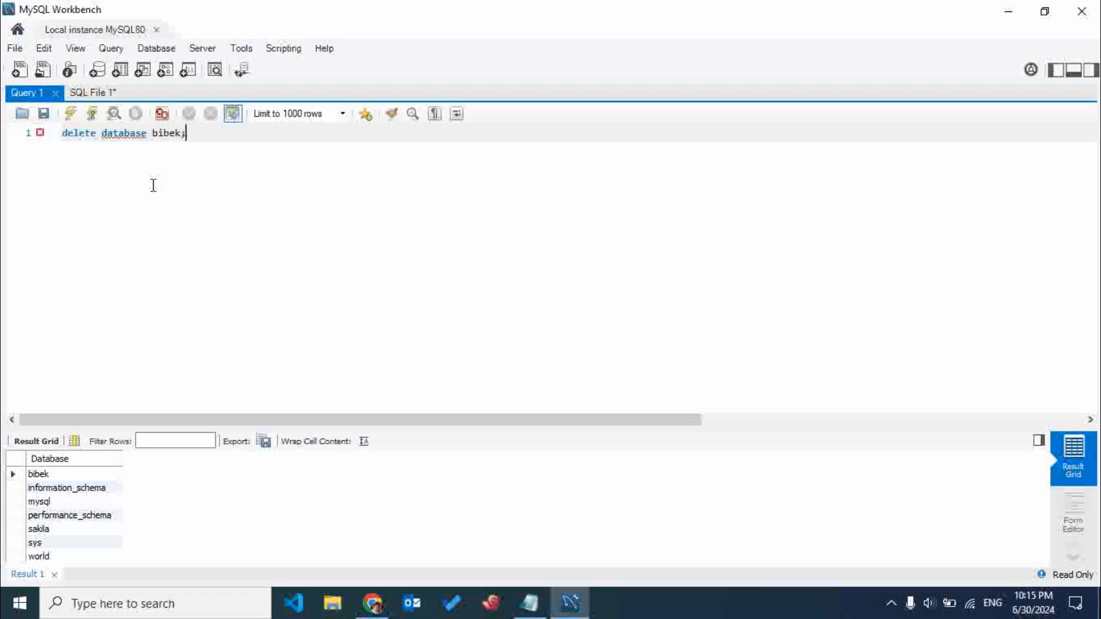
Change the keyword "database" to "databases" in the delete statement and dismiss the autocomplete suggestions.
{"action": "mouse_move", "coordinate": [124, 134]}
{"action": "left_click", "coordinate": [147, 134]}
{"action": "type", "text": "s"}
{"action": "left_click", "coordinate": [198, 146]}
{"action": "key", "text": "ctrl+space"}
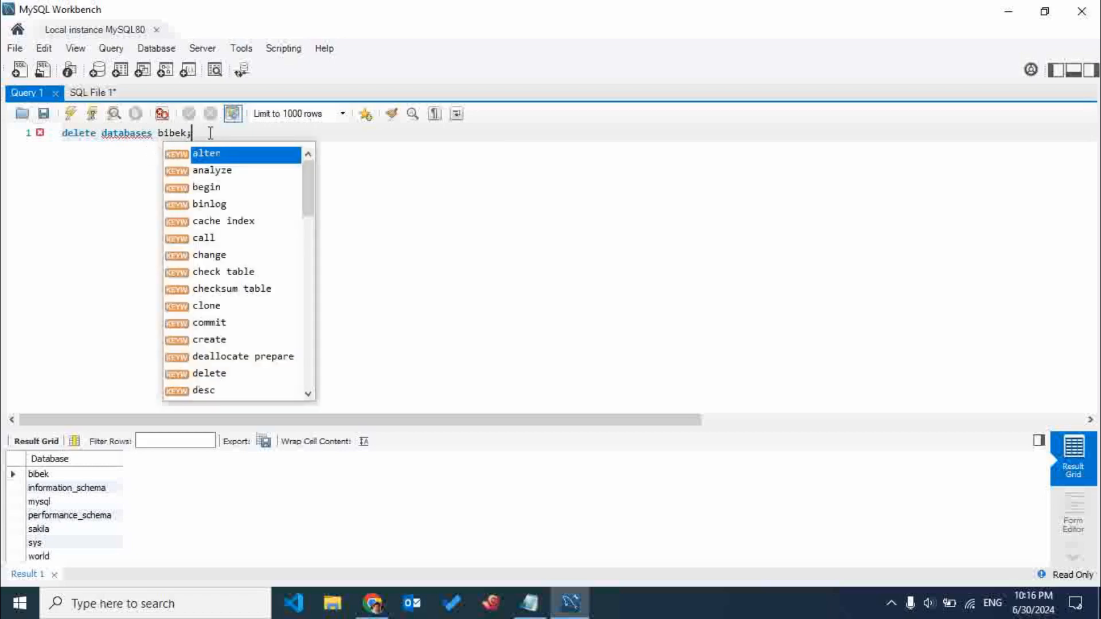
{"action": "left_click", "coordinate": [114, 135]}
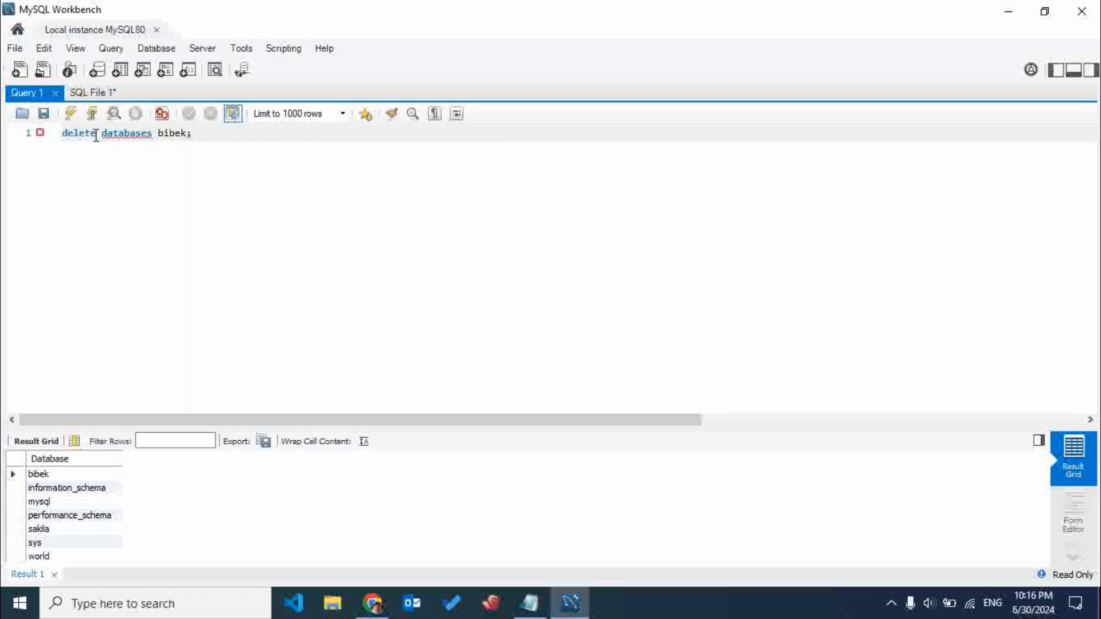
Rewrite the statement as "drop database" with the singular keyword and the same database name, and execute it.
{"action": "left_click_drag", "start_coordinate": [96, 133], "coordinate": [28, 128]}
{"action": "type", "text": "drop"}
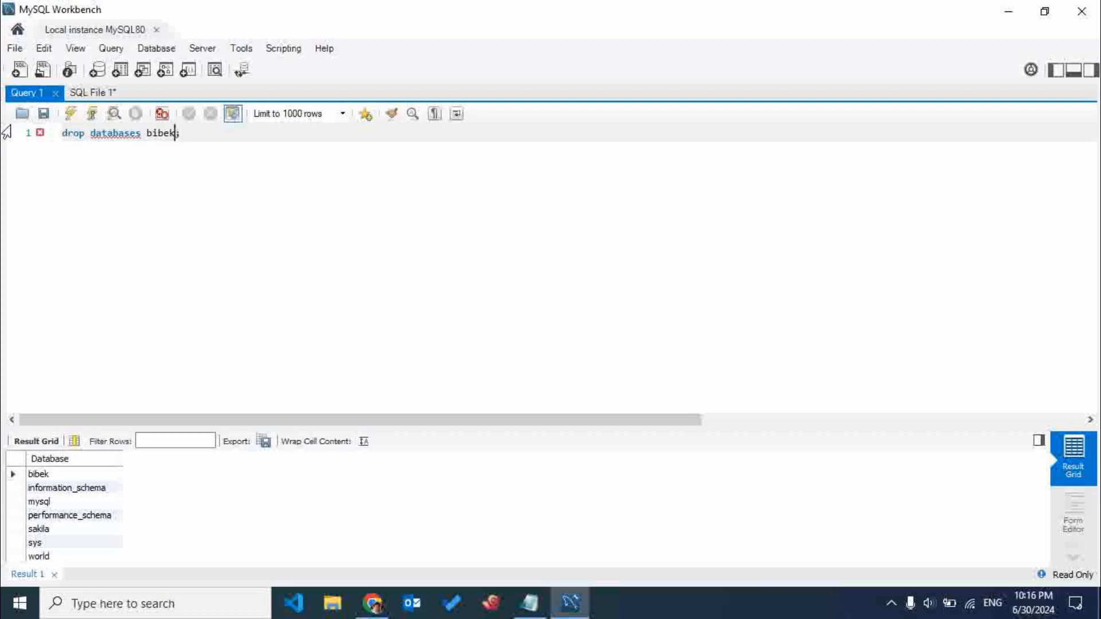
{"action": "key", "text": "Left"}
{"action": "key", "text": "Left"}
{"action": "key", "text": "Left"}
{"action": "key", "text": "Left"}
{"action": "key", "text": "Left"}
{"action": "key", "text": "Left"}
{"action": "key", "text": "BackSpace"}
{"action": "left_click", "coordinate": [71, 113]}
Replace the query with "show databases;", enlarge the editor text, and execute the statement.
{"action": "left_click_drag", "start_coordinate": [193, 135], "coordinate": [5, 132]}
{"action": "type", "text": "show dta"}
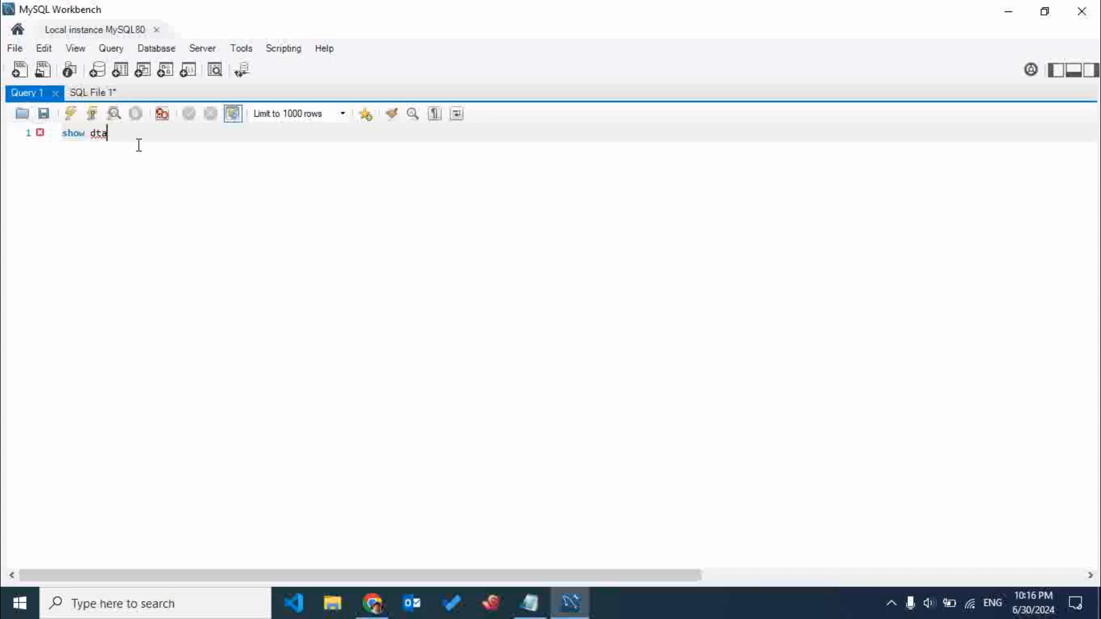
{"action": "left_click_drag", "start_coordinate": [139, 144], "coordinate": [16, 132]}
{"action": "scroll", "coordinate": [149, 135], "scroll_direction": "up", "scroll_amount": 3}
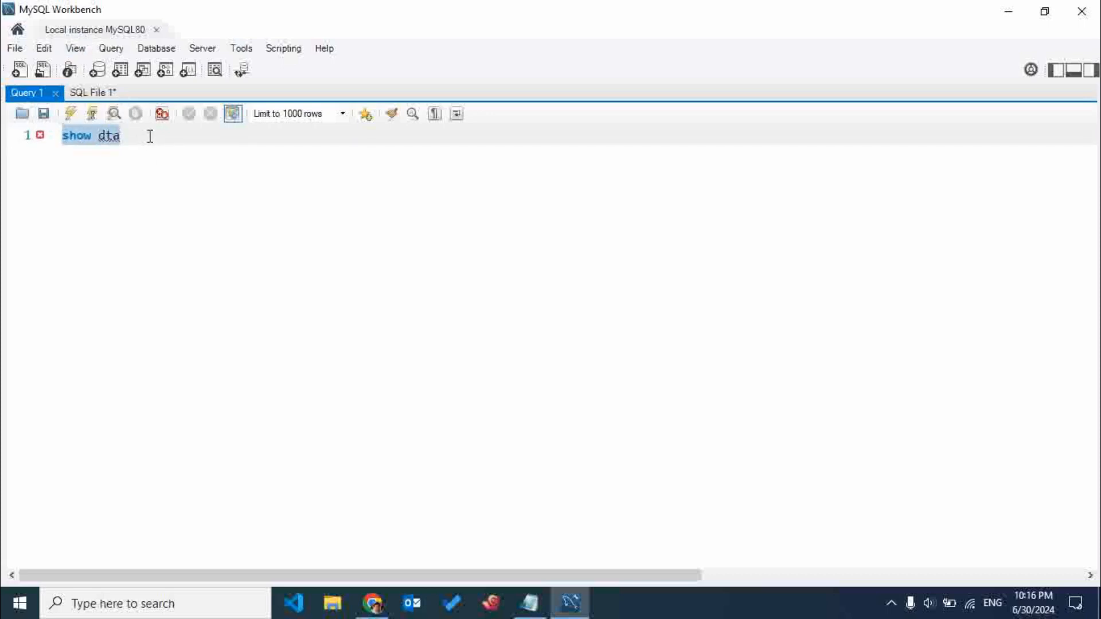
{"action": "left_click", "coordinate": [179, 149]}
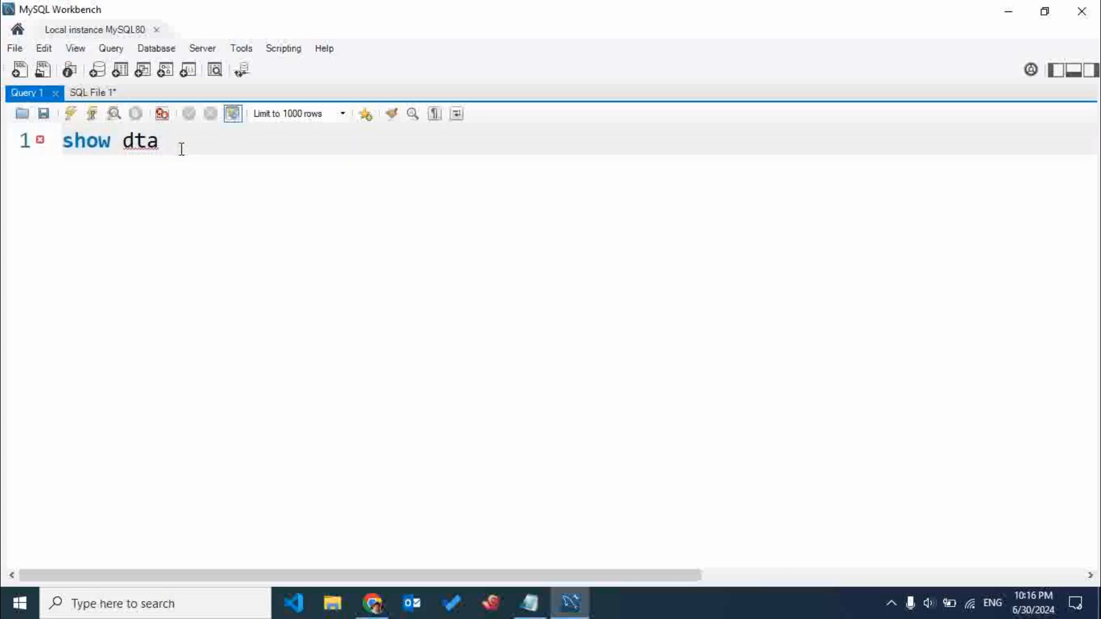
{"action": "key", "text": "BackSpace"}
{"action": "key", "text": "BackSpace"}
{"action": "type", "text": "atabase"}
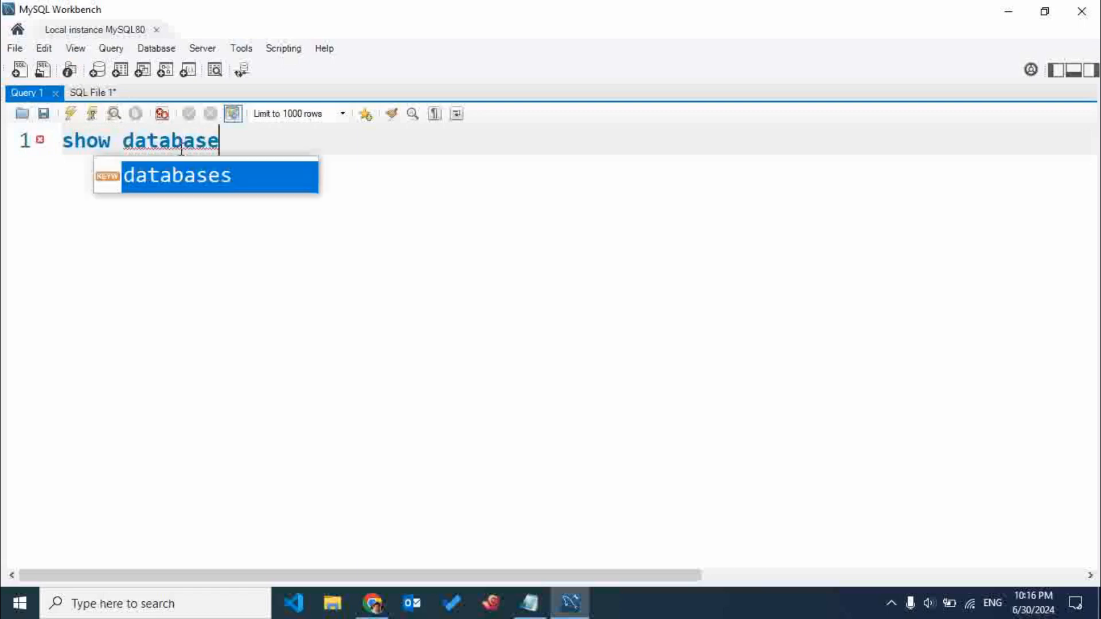
{"action": "key", "text": "Return"}
{"action": "type", "text": ";"}
{"action": "key", "text": "Return"}
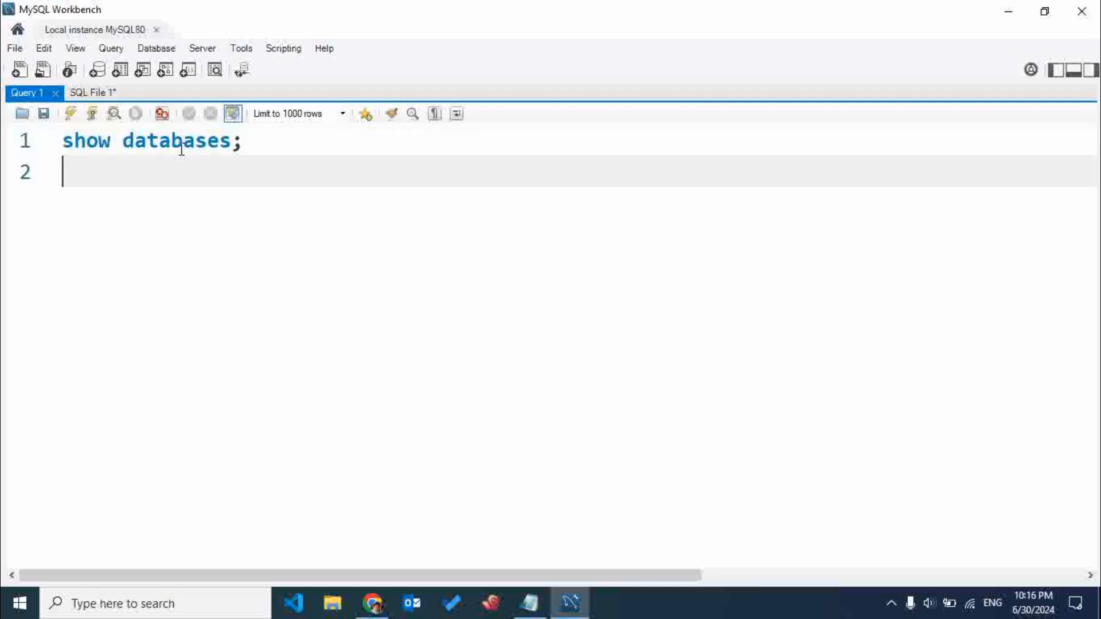
{"action": "left_click", "coordinate": [71, 113]}
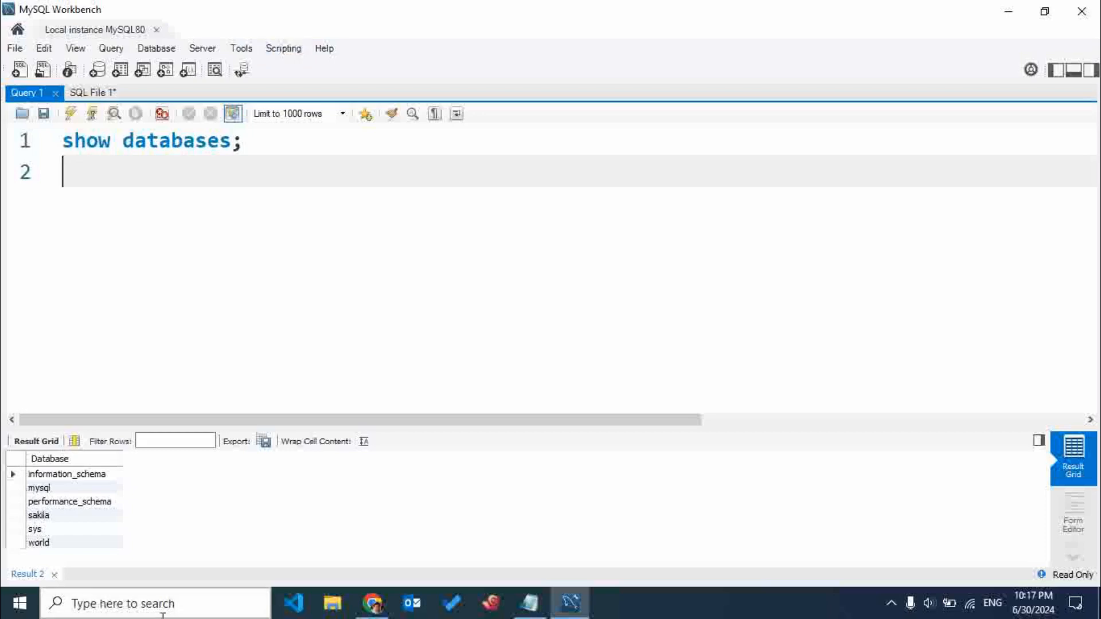
{"action": "left_click", "coordinate": [189, 603]}
{"action": "type", "text": "no"}
{"action": "key", "text": "BackSpace"}
{"action": "key", "text": "BackSpace"}
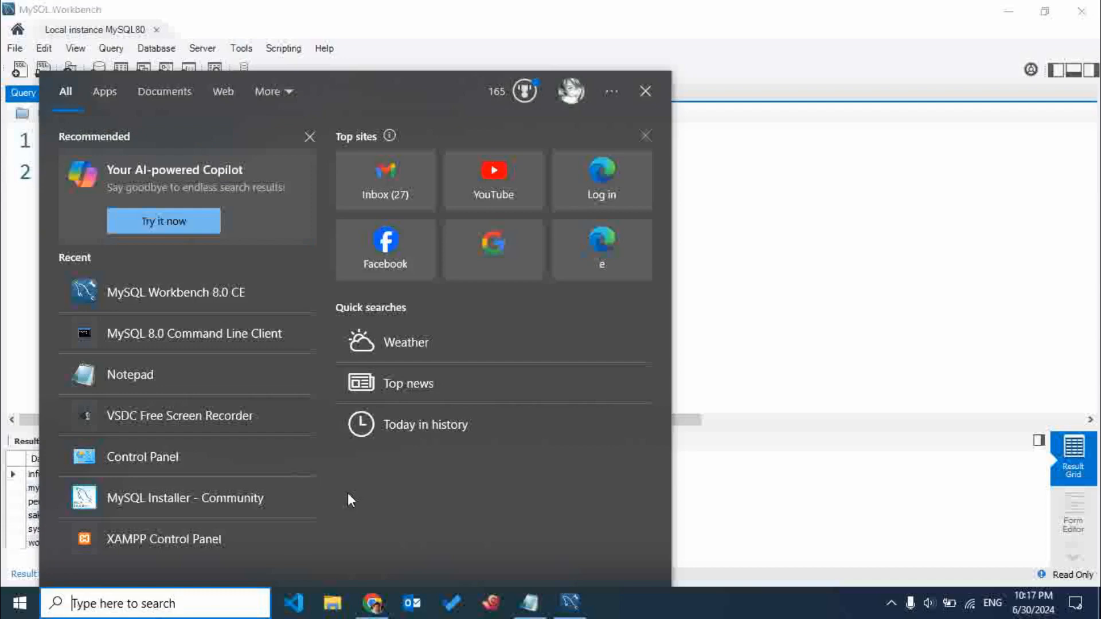
{"action": "left_click", "coordinate": [730, 345]}
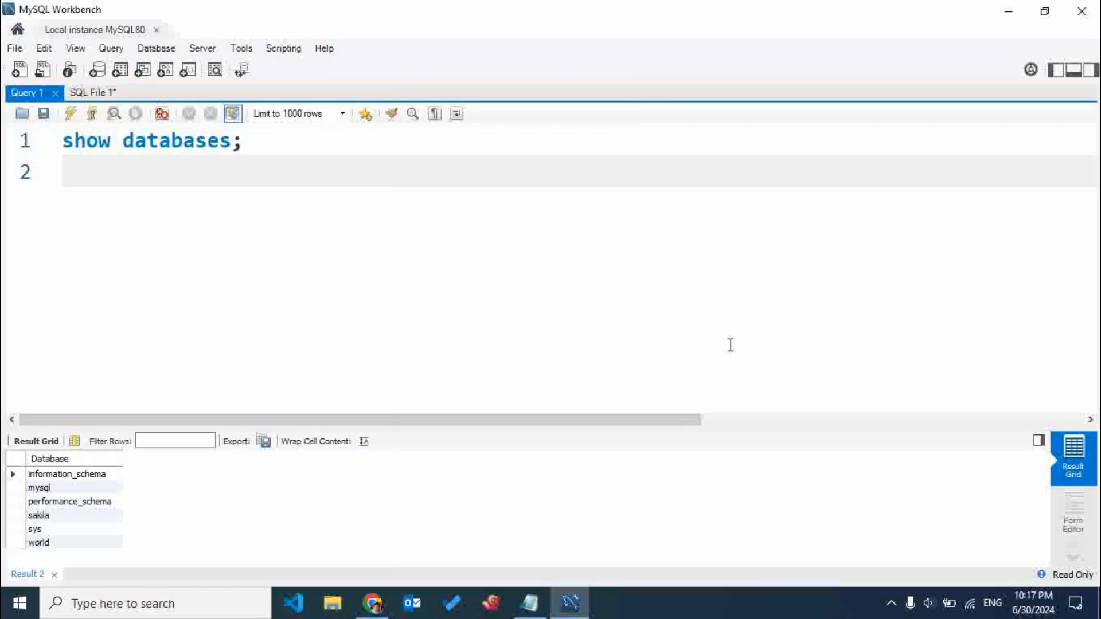